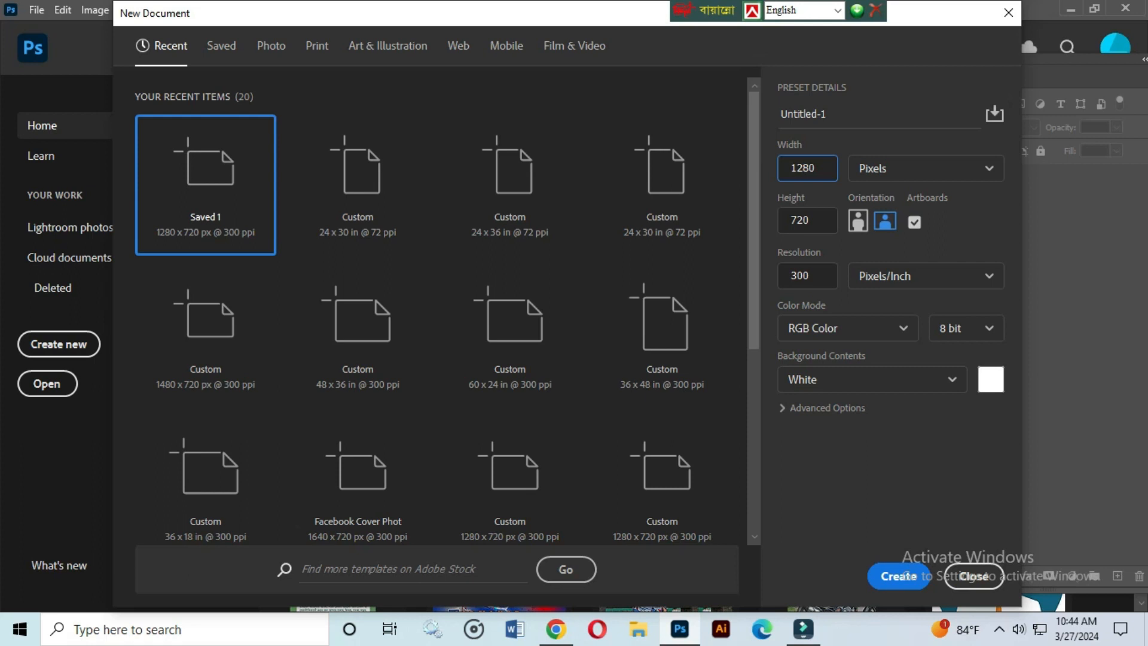
- Create a new document 1680 px wide and 820 px high at 300 pixels/inch
{"action": "key", "text": "BackSpace"}
{"action": "type", "text": "6"}
{"action": "left_click", "coordinate": [809, 220]}
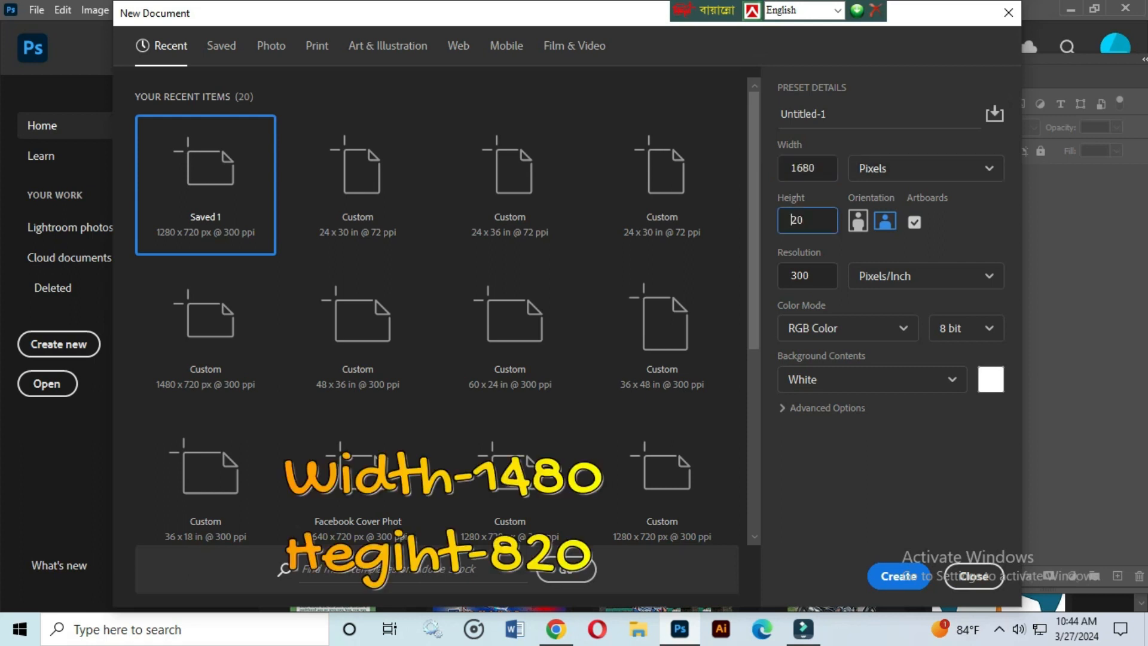
{"action": "left_click", "coordinate": [809, 276]}
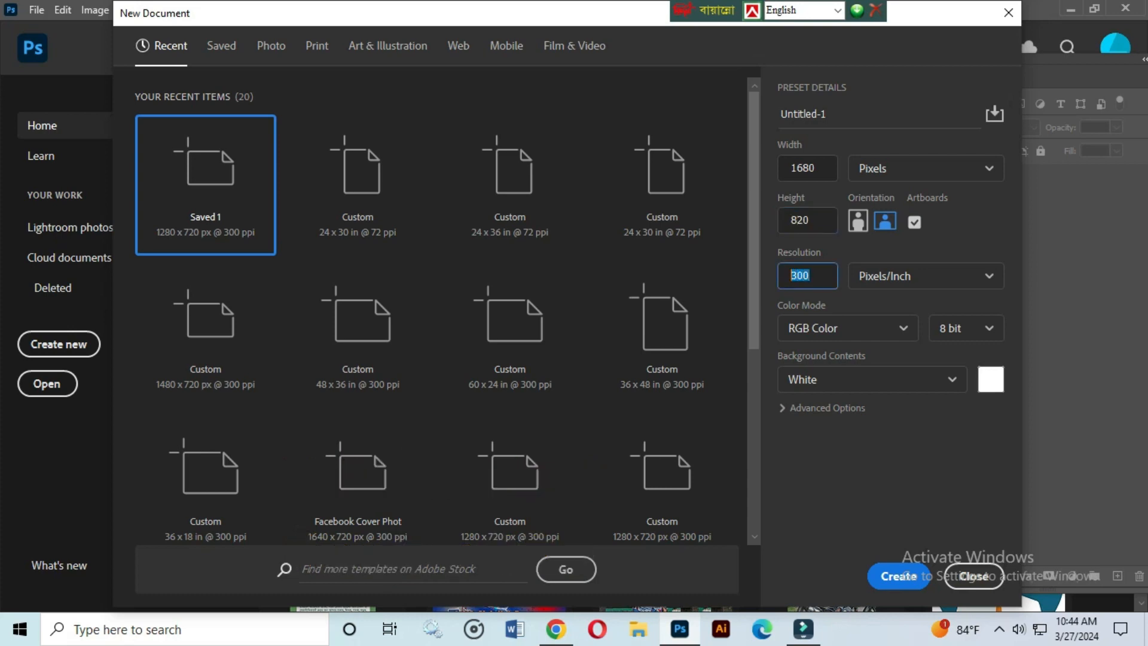
{"action": "left_click", "coordinate": [898, 575]}
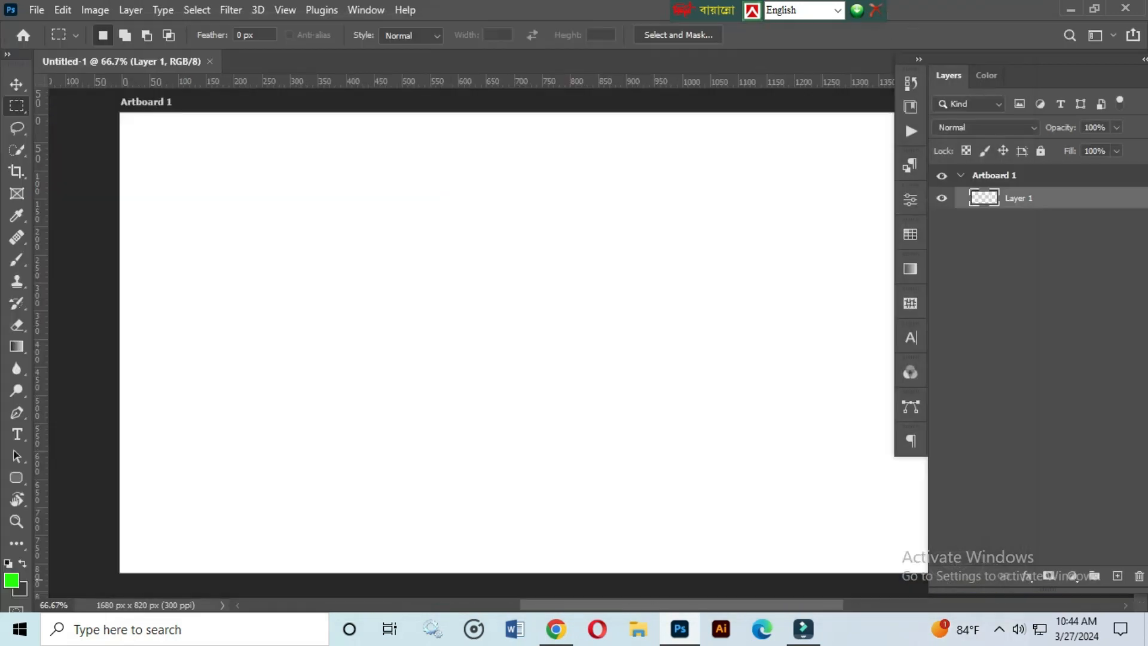
- Add a Solid Color fill layer in tan bb9164 as the artboard background
{"action": "key", "text": "ctrl+minus"}
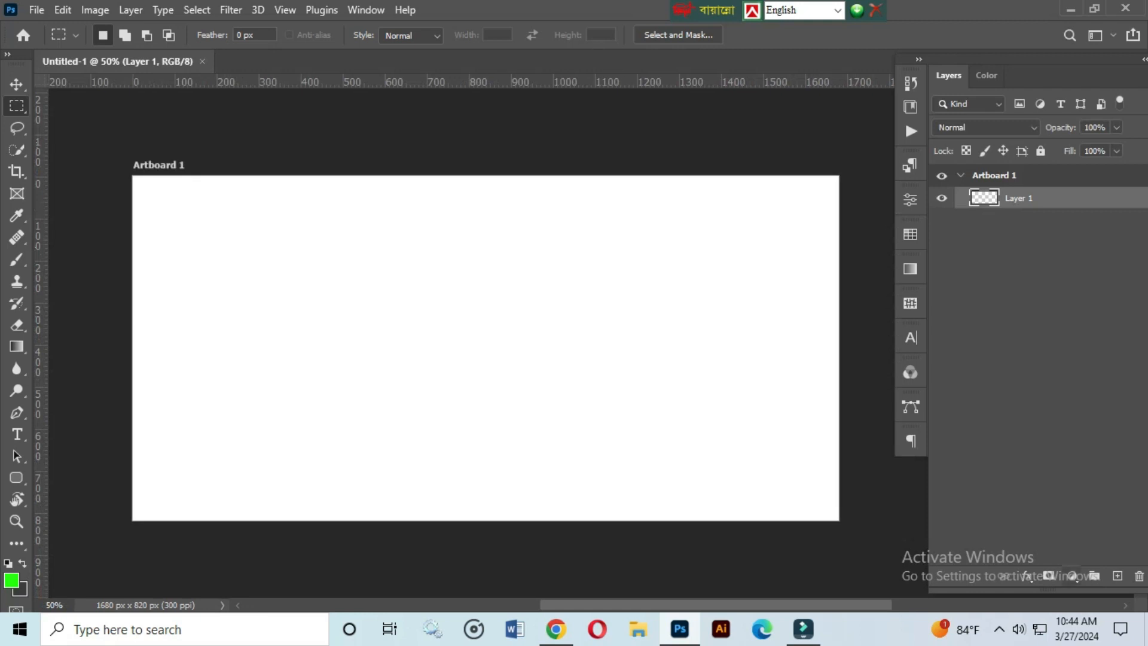
{"action": "key", "text": "ctrl+shift+alt+n"}
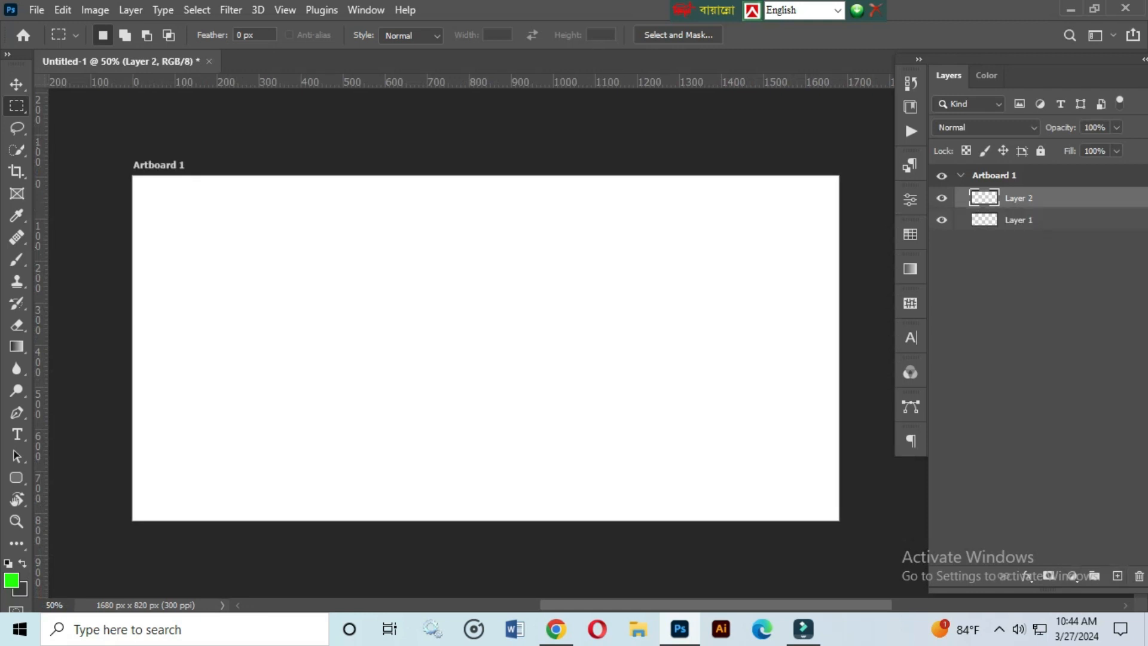
{"action": "left_click", "coordinate": [1072, 576]}
{"action": "left_click", "coordinate": [1050, 280]}
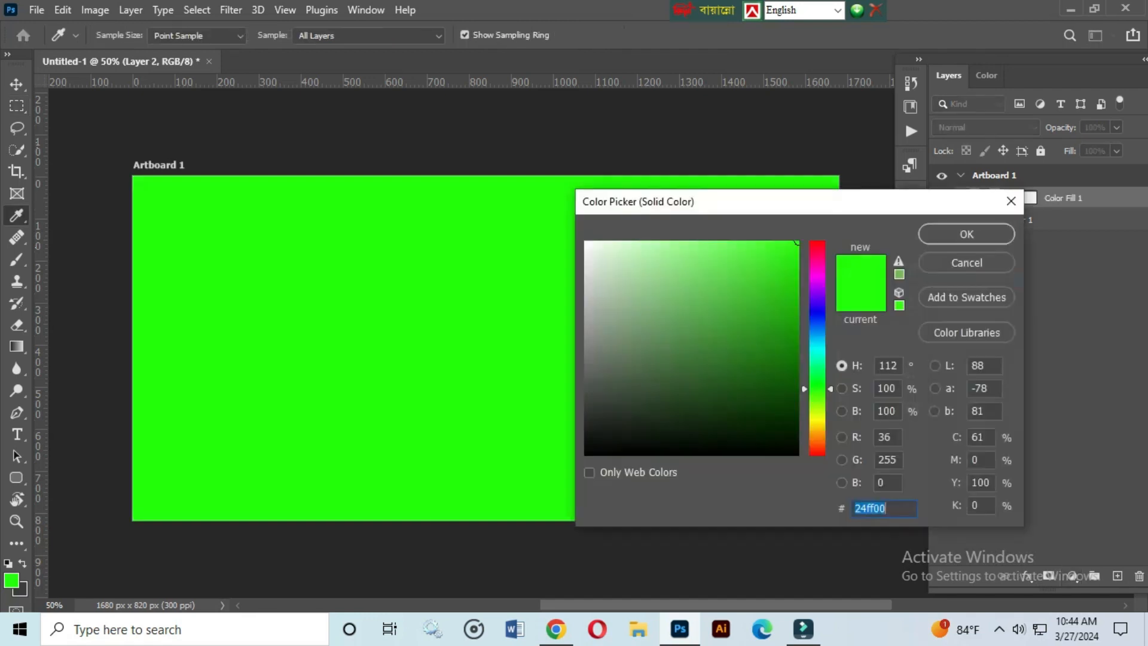
{"action": "left_click_drag", "start_coordinate": [818, 390], "coordinate": [817, 424]}
{"action": "mouse_move", "coordinate": [776, 302]}
{"action": "left_mouse_down"}
{"action": "mouse_move", "coordinate": [798, 348]}
{"action": "mouse_move", "coordinate": [796, 316]}
{"action": "left_mouse_up"}
{"action": "left_click_drag", "start_coordinate": [817, 425], "coordinate": [817, 437]}
{"action": "mouse_move", "coordinate": [796, 315]}
{"action": "left_mouse_down"}
{"action": "mouse_move", "coordinate": [797, 364]}
{"action": "mouse_move", "coordinate": [798, 247]}
{"action": "mouse_move", "coordinate": [698, 249]}
{"action": "mouse_move", "coordinate": [689, 318]}
{"action": "mouse_move", "coordinate": [730, 344]}
{"action": "mouse_move", "coordinate": [735, 325]}
{"action": "mouse_move", "coordinate": [728, 364]}
{"action": "mouse_move", "coordinate": [676, 294]}
{"action": "mouse_move", "coordinate": [671, 241]}
{"action": "mouse_move", "coordinate": [607, 240]}
{"action": "mouse_move", "coordinate": [745, 241]}
{"action": "mouse_move", "coordinate": [665, 241]}
{"action": "mouse_move", "coordinate": [693, 288]}
{"action": "mouse_move", "coordinate": [687, 299]}
{"action": "mouse_move", "coordinate": [671, 291]}
{"action": "mouse_move", "coordinate": [684, 299]}
{"action": "left_mouse_up"}
{"action": "left_click_drag", "start_coordinate": [855, 507], "coordinate": [890, 508]}
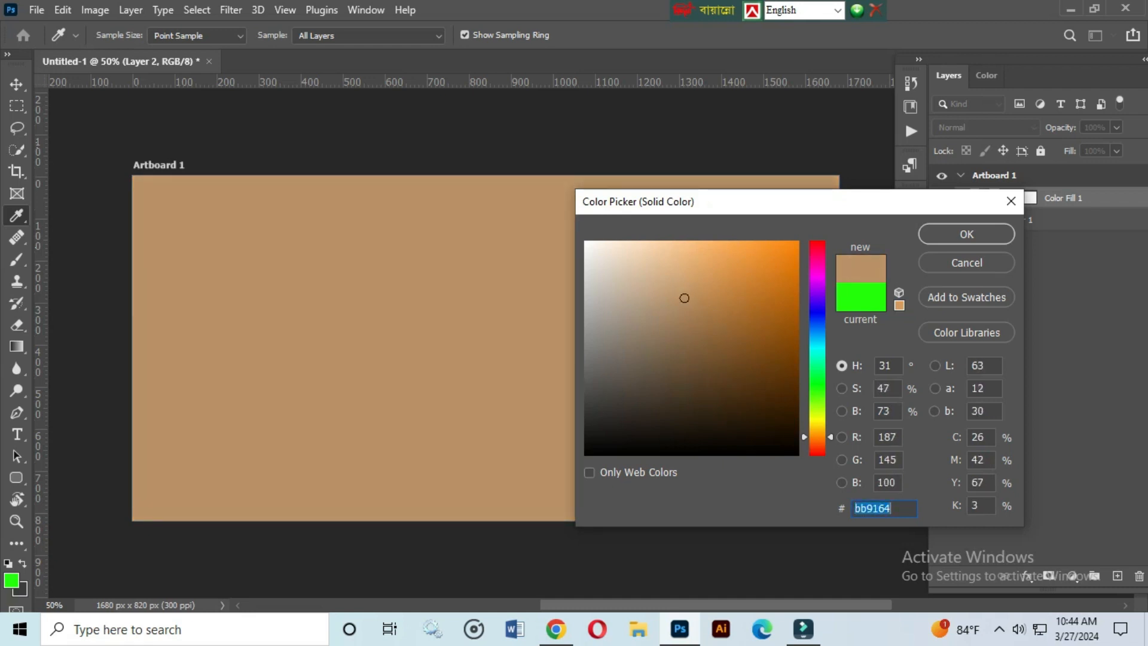
{"action": "key", "text": "Return"}
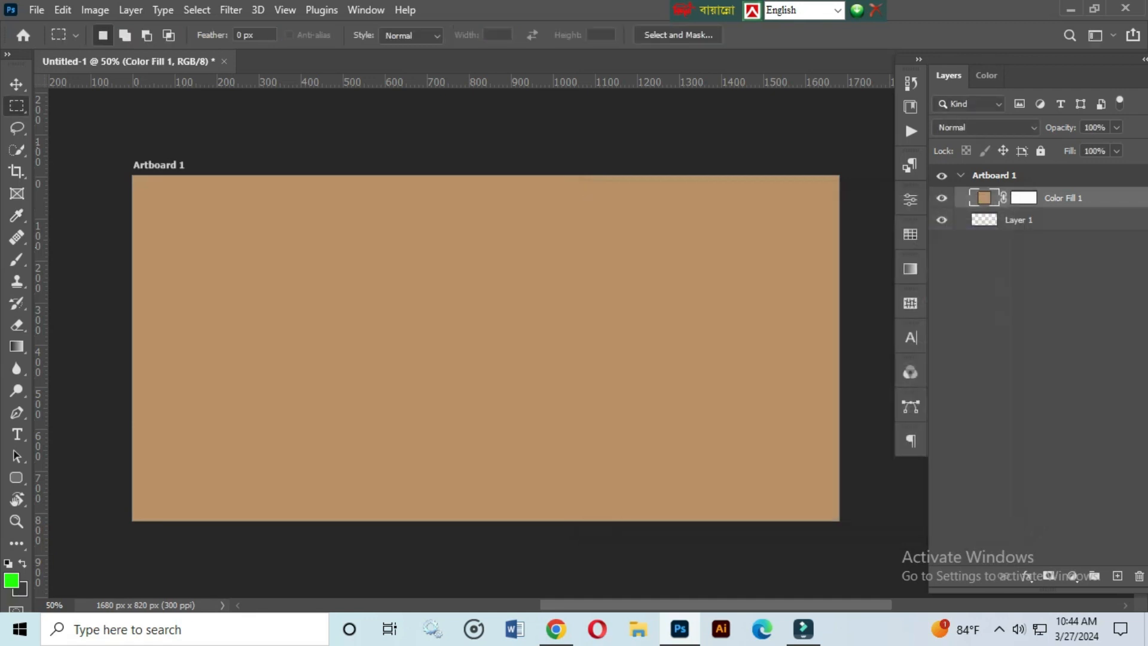
- Add an empty layer above the colour fill and draw a circular marquee selection about 570 px in diameter in the artboard's left half
{"action": "left_click", "coordinate": [1116, 575]}
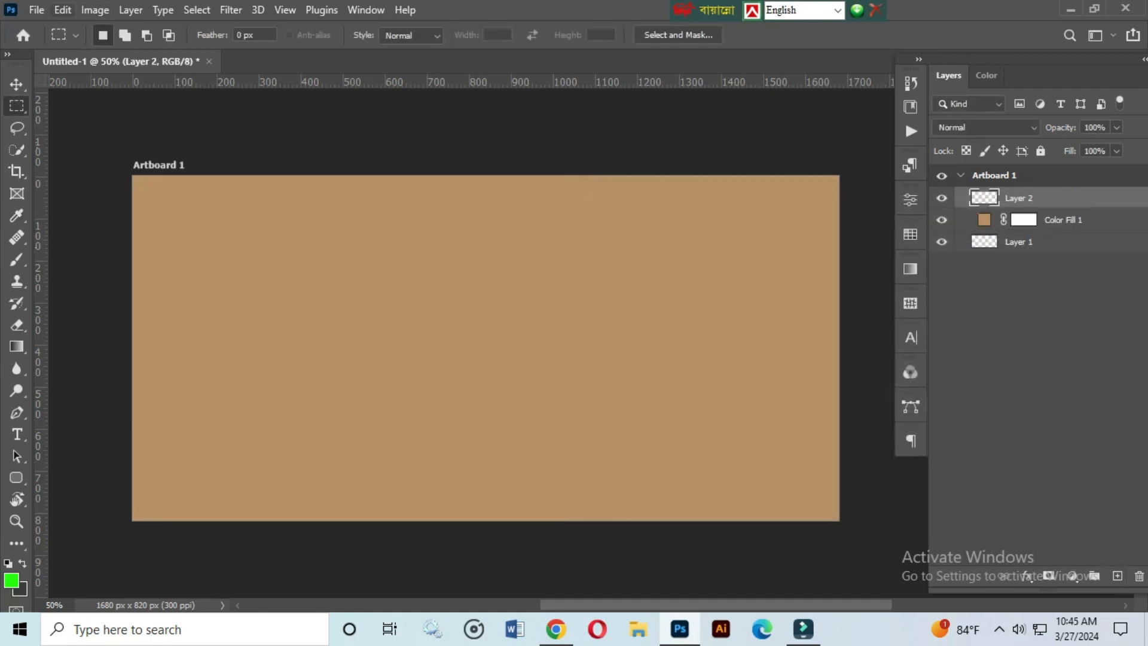
{"action": "left_click", "coordinate": [37, 10]}
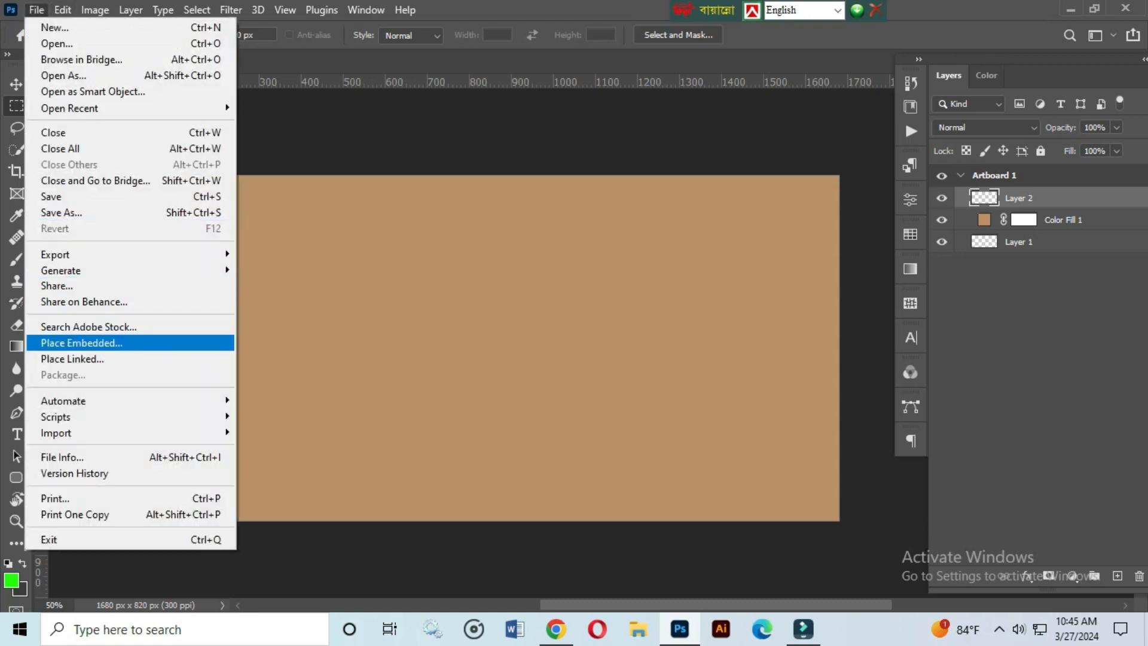
{"action": "left_click", "coordinate": [81, 342]}
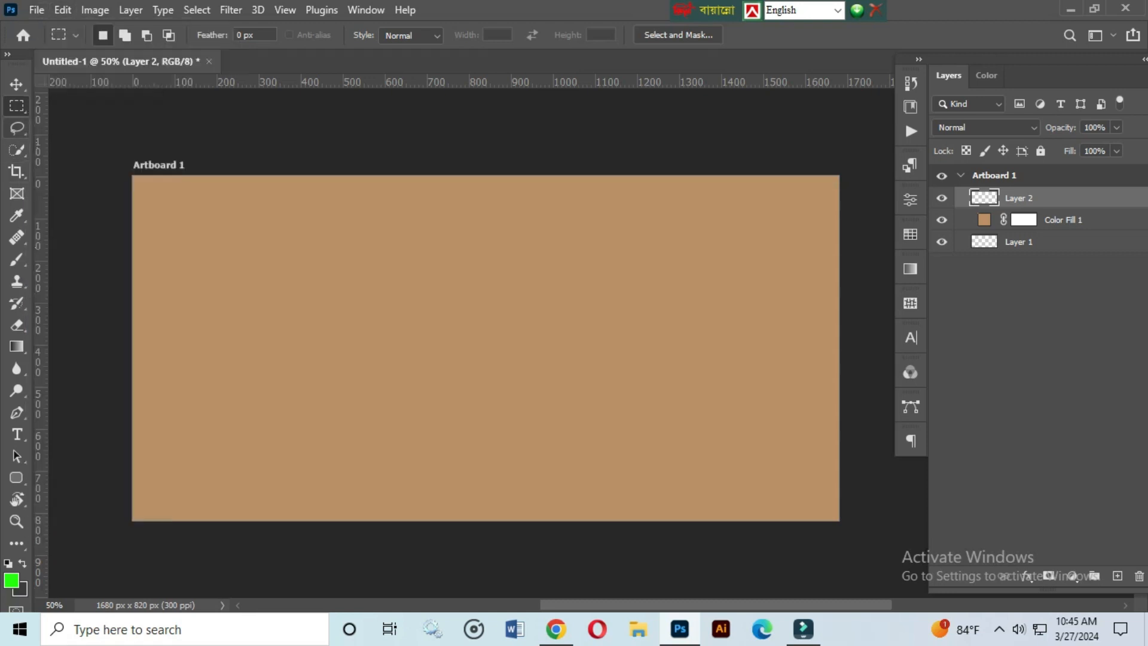
{"action": "right_click", "coordinate": [17, 106]}
{"action": "left_click", "coordinate": [90, 121]}
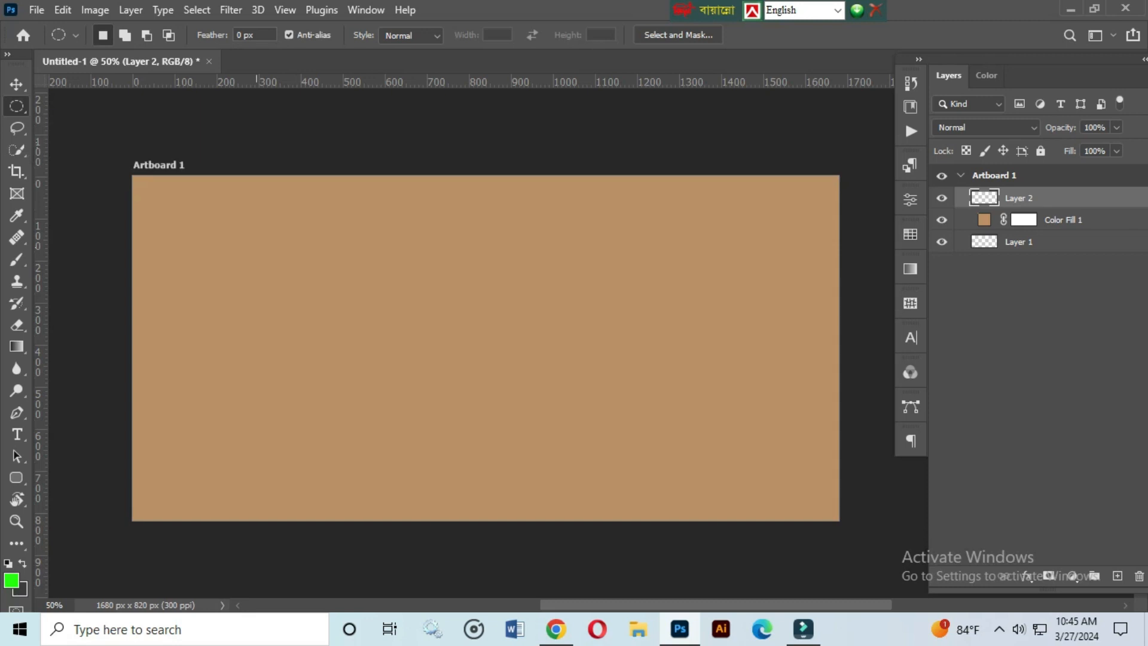
{"action": "left_click_drag", "start_coordinate": [267, 291], "coordinate": [424, 364]}
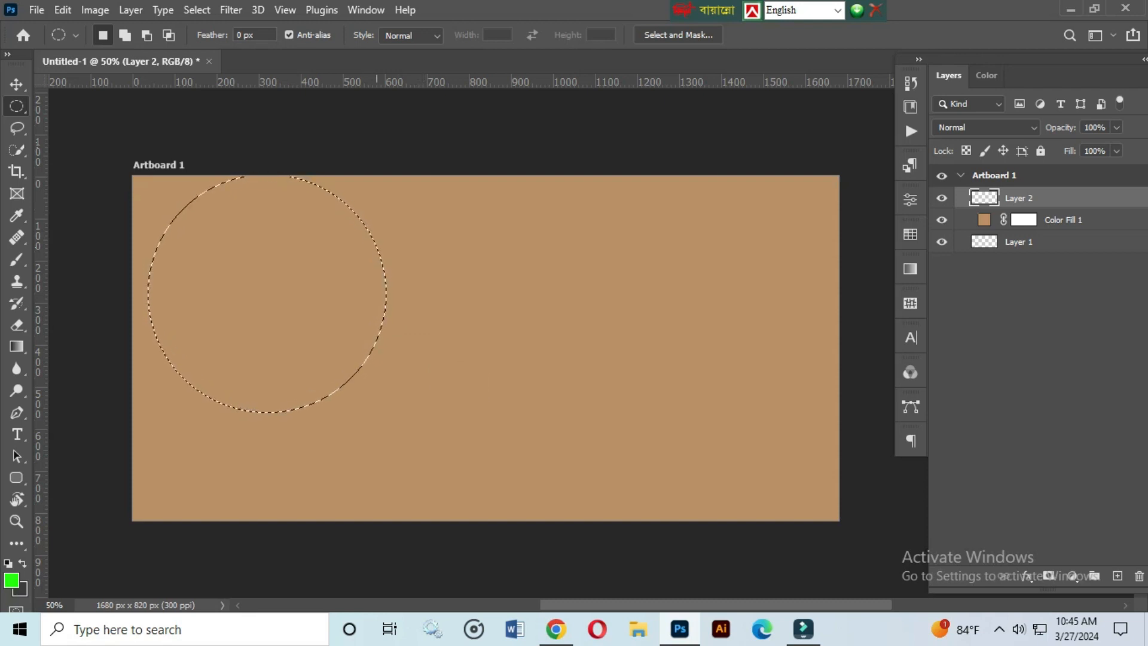
- Nudge the circular selection down and to the right so it sits fully inside the artboard's left half
{"action": "key", "text": "Down"}
{"action": "key", "text": "Down"}
{"action": "key", "text": "Down"}
{"action": "key", "text": "Down"}
{"action": "key", "text": "Down"}
{"action": "key", "text": "Down"}
{"action": "key", "text": "Down"}
{"action": "key", "text": "Down"}
{"action": "key", "text": "Down"}
{"action": "key", "text": "Down"}
{"action": "key", "text": "Down"}
{"action": "key", "text": "Down"}
{"action": "key", "text": "Down"}
{"action": "key", "text": "Down"}
{"action": "key", "text": "Down"}
{"action": "key", "text": "Down"}
{"action": "key", "text": "Down"}
{"action": "key", "text": "Down"}
{"action": "key", "text": "Down"}
{"action": "key", "text": "Down"}
{"action": "key", "text": "Down"}
{"action": "key", "text": "Down"}
{"action": "key", "text": "Down"}
{"action": "key", "text": "Down"}
{"action": "key", "text": "Down"}
{"action": "key", "text": "Down"}
{"action": "key", "text": "Down"}
{"action": "key", "text": "Down"}
{"action": "key", "text": "Down"}
{"action": "key", "text": "Down"}
{"action": "key", "text": "Down"}
{"action": "key", "text": "Down"}
{"action": "key", "text": "Down"}
{"action": "key", "text": "Down"}
{"action": "key", "text": "Down"}
{"action": "key", "text": "Down"}
{"action": "key", "text": "Down"}
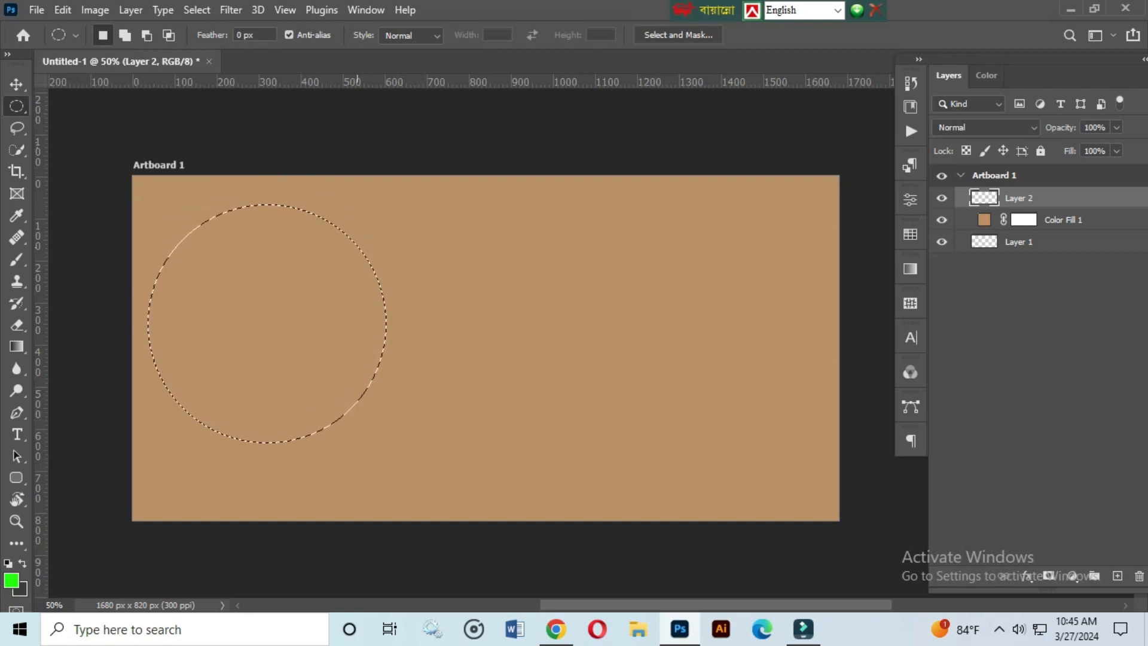
{"action": "key", "text": "Down"}
{"action": "key", "text": "Down"}
{"action": "key", "text": "Down"}
{"action": "key", "text": "Down"}
{"action": "key", "text": "Down"}
{"action": "key", "text": "Down"}
{"action": "key", "text": "Down"}
{"action": "key", "text": "Down"}
{"action": "key", "text": "Down"}
{"action": "key", "text": "Down"}
{"action": "key", "text": "Down"}
{"action": "key", "text": "Down"}
{"action": "key", "text": "Down"}
{"action": "key", "text": "Right"}
{"action": "key", "text": "Right"}
{"action": "key", "text": "Right"}
{"action": "key", "text": "Right"}
{"action": "key", "text": "Right"}
{"action": "key", "text": "Right"}
{"action": "key", "text": "Right"}
{"action": "key", "text": "Right"}
{"action": "key", "text": "Right"}
{"action": "key", "text": "Right"}
{"action": "key", "text": "Right"}
{"action": "key", "text": "Right"}
{"action": "key", "text": "Right"}
{"action": "key", "text": "Right"}
{"action": "key", "text": "Right"}
{"action": "key", "text": "Right"}
{"action": "key", "text": "Right"}
{"action": "key", "text": "Right"}
{"action": "key", "text": "Right"}
{"action": "key", "text": "Right"}
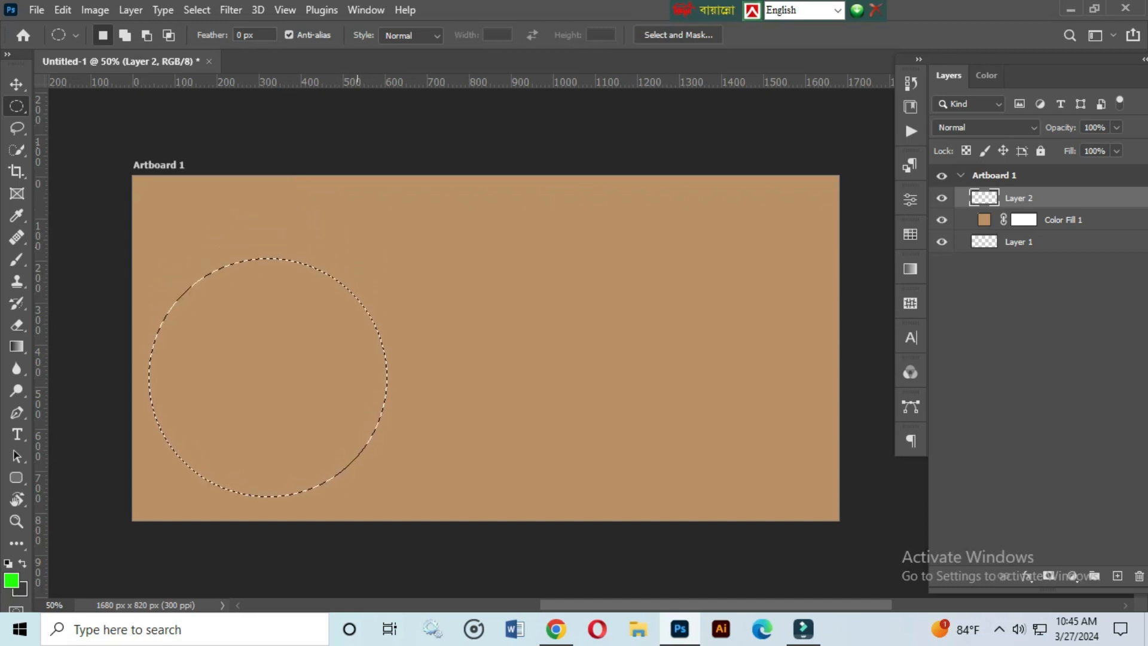
{"action": "key", "text": "Right"}
{"action": "key", "text": "Right"}
{"action": "key", "text": "Right"}
{"action": "key", "text": "Right"}
{"action": "key", "text": "Right"}
{"action": "key", "text": "Right"}
{"action": "key", "text": "Right"}
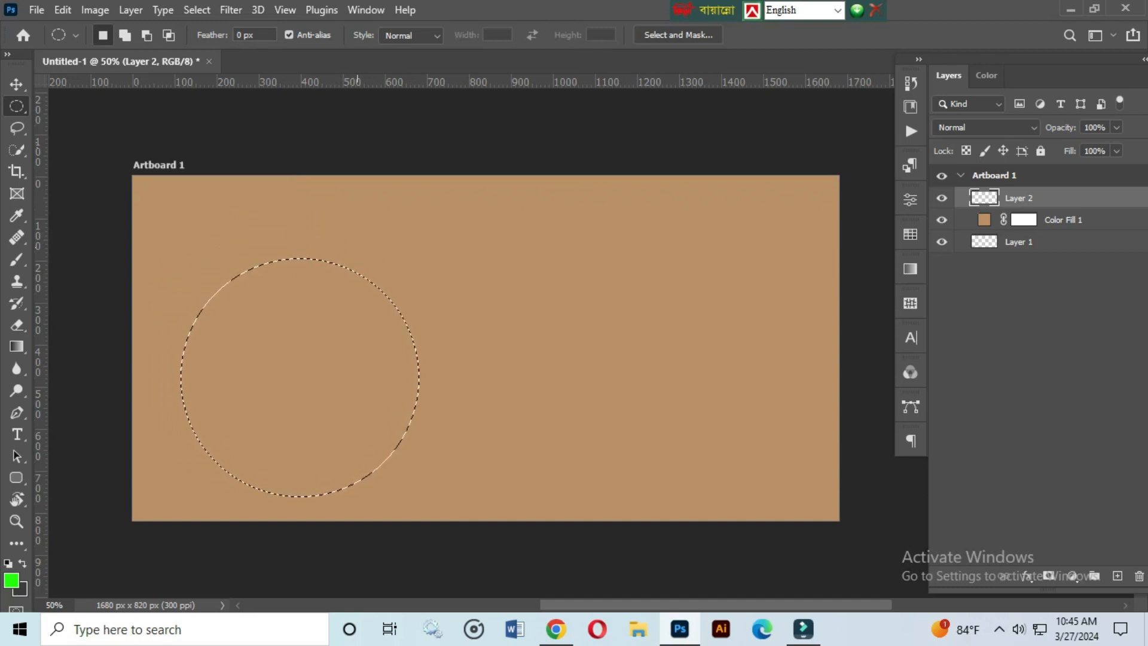
{"action": "key", "text": "Up"}
{"action": "key", "text": "Up"}
{"action": "key", "text": "Up"}
{"action": "key", "text": "Up"}
{"action": "key", "text": "Up"}
{"action": "key", "text": "Up"}
{"action": "key", "text": "Up"}
{"action": "key", "text": "Up"}
{"action": "key", "text": "Up"}
{"action": "key", "text": "Up"}
{"action": "key", "text": "Up"}
{"action": "key", "text": "Up"}
{"action": "key", "text": "Up"}
{"action": "key", "text": "Up"}
{"action": "key", "text": "Up"}
{"action": "key", "text": "Up"}
{"action": "key", "text": "Up"}
{"action": "key", "text": "Up"}
{"action": "key", "text": "Up"}
{"action": "key", "text": "Right"}
{"action": "key", "text": "Right"}
{"action": "key", "text": "Right"}
{"action": "key", "text": "Right"}
{"action": "key", "text": "Right"}
{"action": "key", "text": "Right"}
{"action": "key", "text": "Right"}
{"action": "key", "text": "Right"}
{"action": "key", "text": "Right"}
{"action": "key", "text": "Right"}
{"action": "key", "text": "Right"}
{"action": "key", "text": "Right"}
{"action": "key", "text": "Right"}
{"action": "key", "text": "Right"}
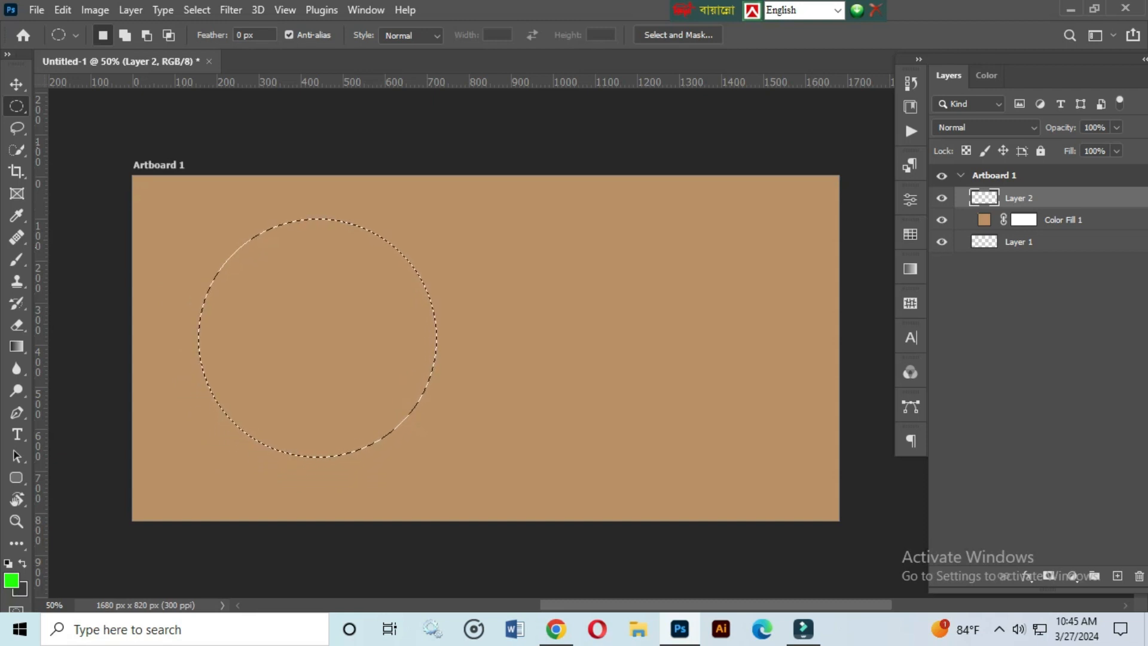
{"action": "key", "text": "v"}
{"action": "key", "text": "Right"}
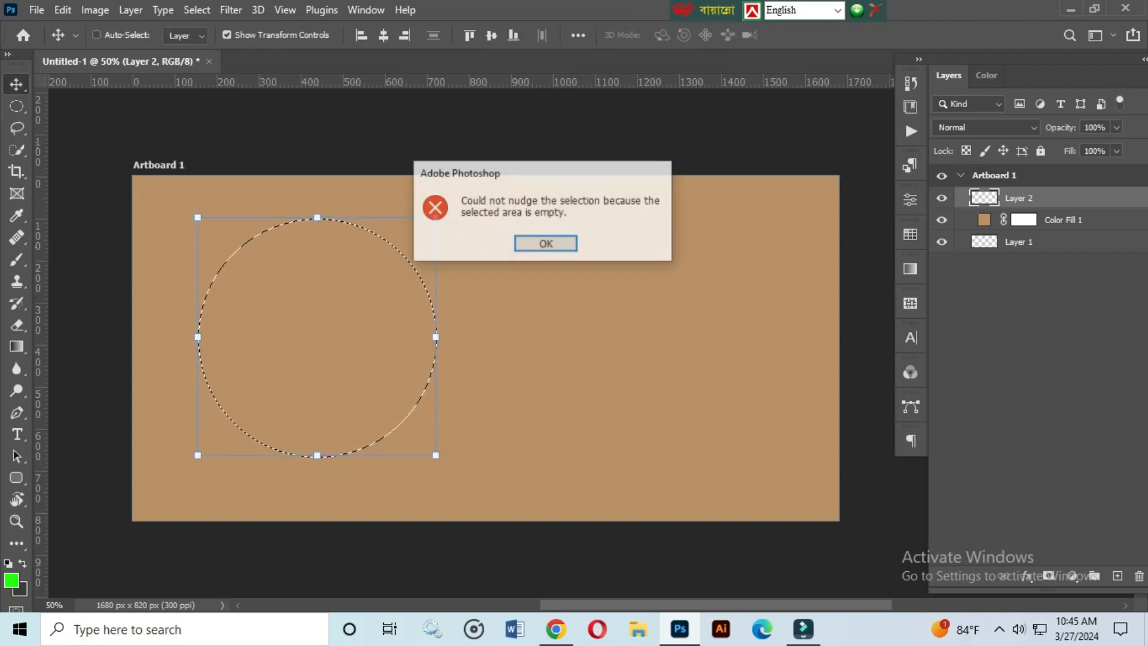
{"action": "key", "text": "Return"}
{"action": "key", "text": "m"}
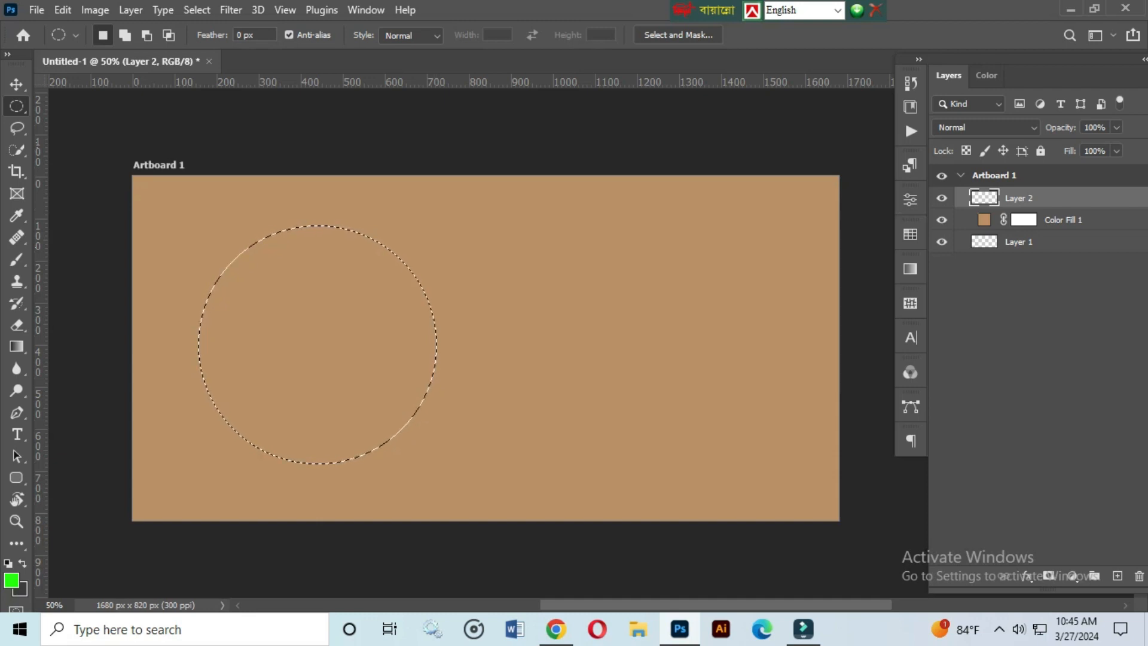
- Fill the circular selection with white ffffff on the empty layer and deselect it
{"action": "left_click", "coordinate": [11, 580]}
{"action": "left_click", "coordinate": [585, 242]}
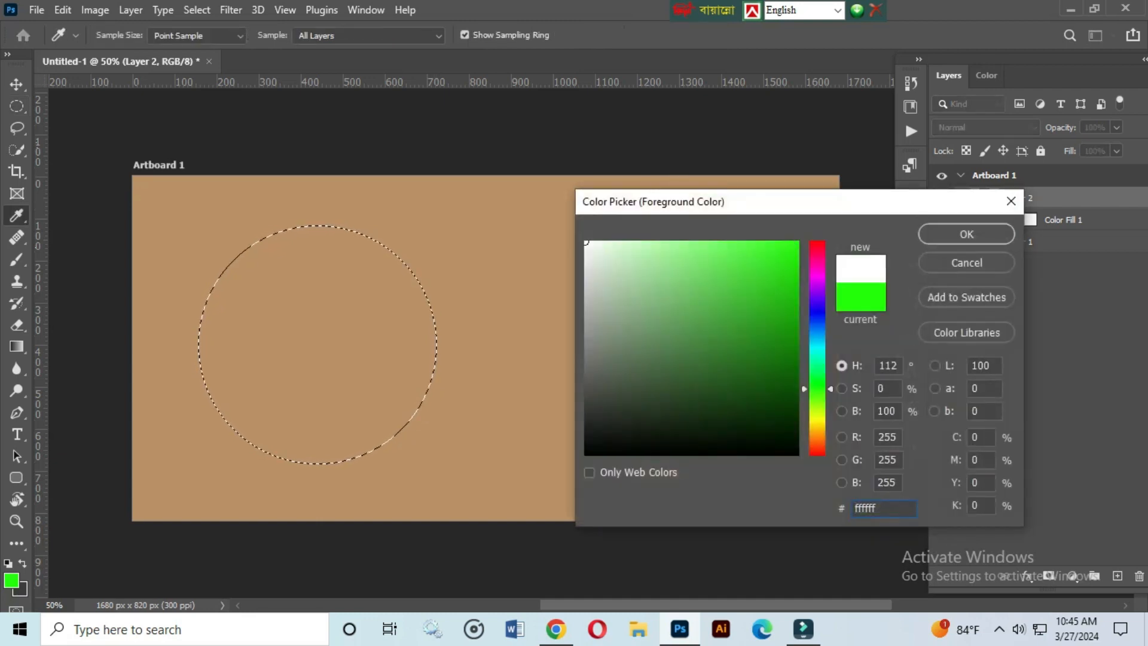
{"action": "left_click", "coordinate": [966, 234]}
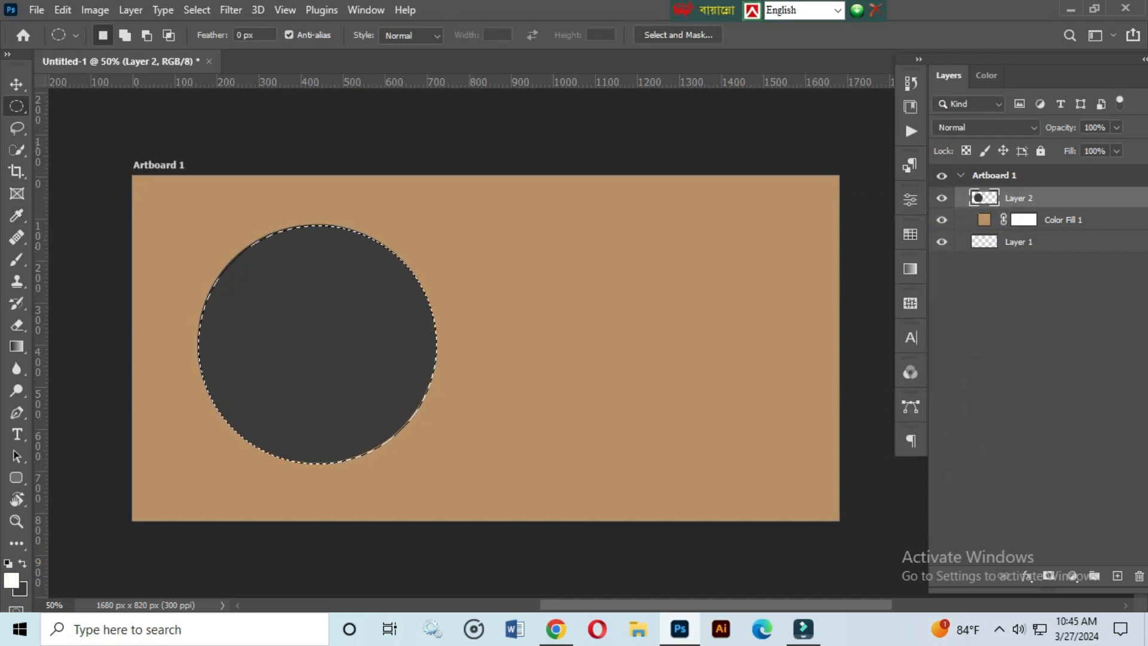
{"action": "key", "text": "x"}
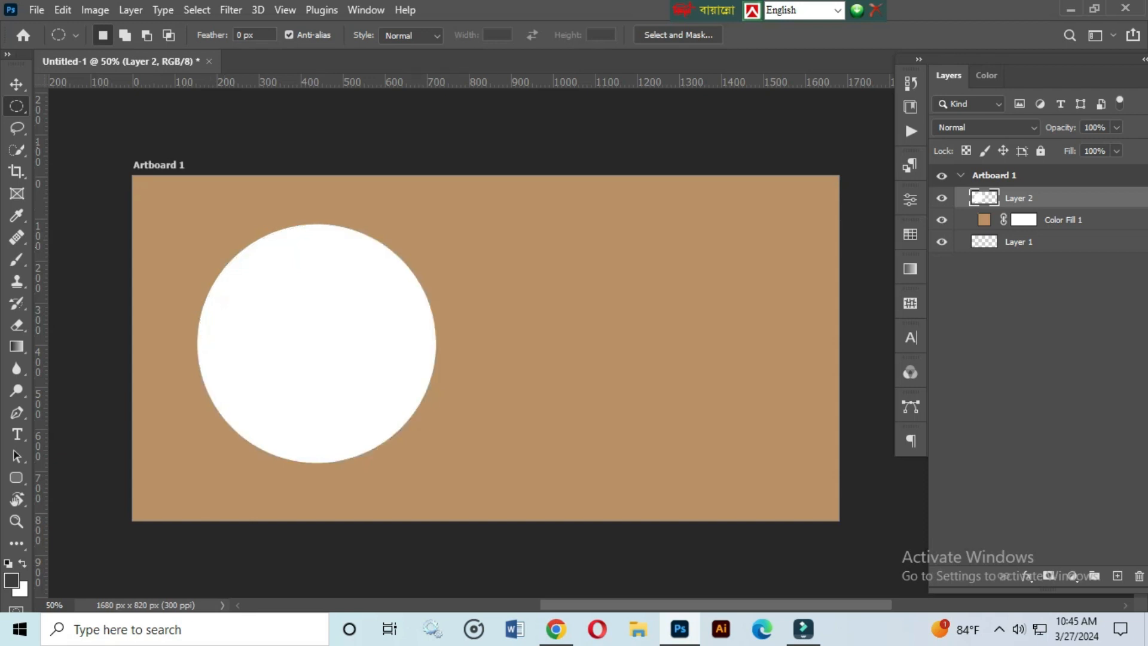
- Move the white circle slightly up and to the right on the artboard
{"action": "key", "text": "v"}
{"action": "left_click_drag", "start_coordinate": [335, 266], "coordinate": [339, 261]}
{"action": "key", "text": "Down"}
{"action": "key", "text": "Down"}
{"action": "key", "text": "Up"}
{"action": "key", "text": "Up"}
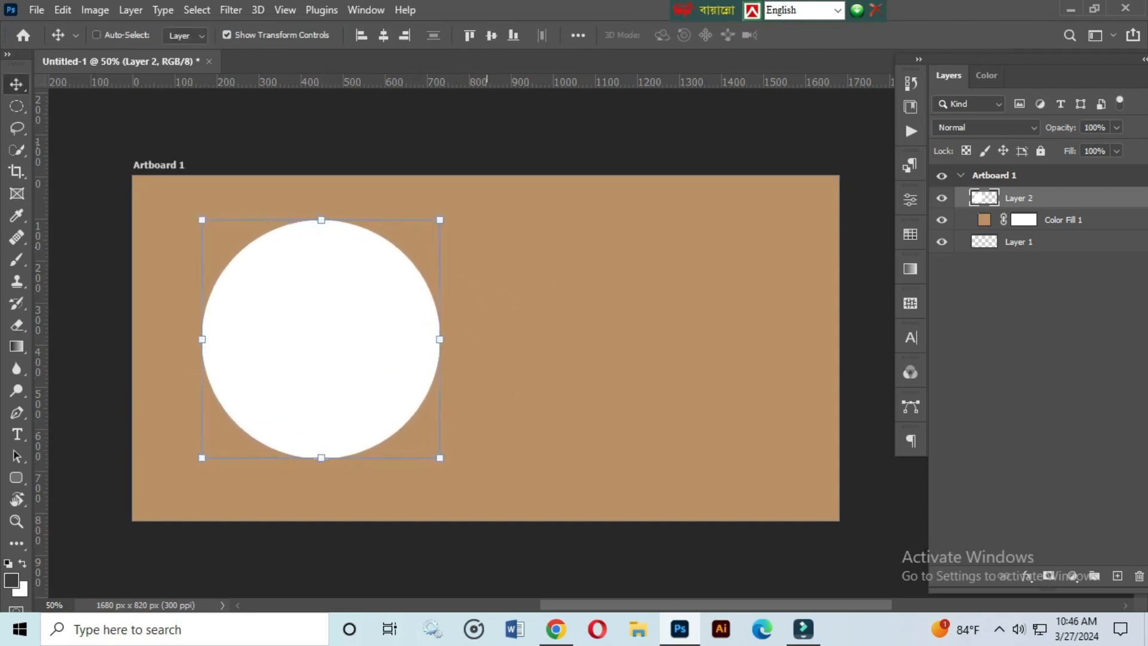
{"action": "key", "text": "Left"}
{"action": "key", "text": "Left"}
- Open the circle layer's Layer Style settings and enable Drop Shadow, leaving Outer Glow off
{"action": "right_click", "coordinate": [1003, 198]}
{"action": "left_click", "coordinate": [830, 24]}
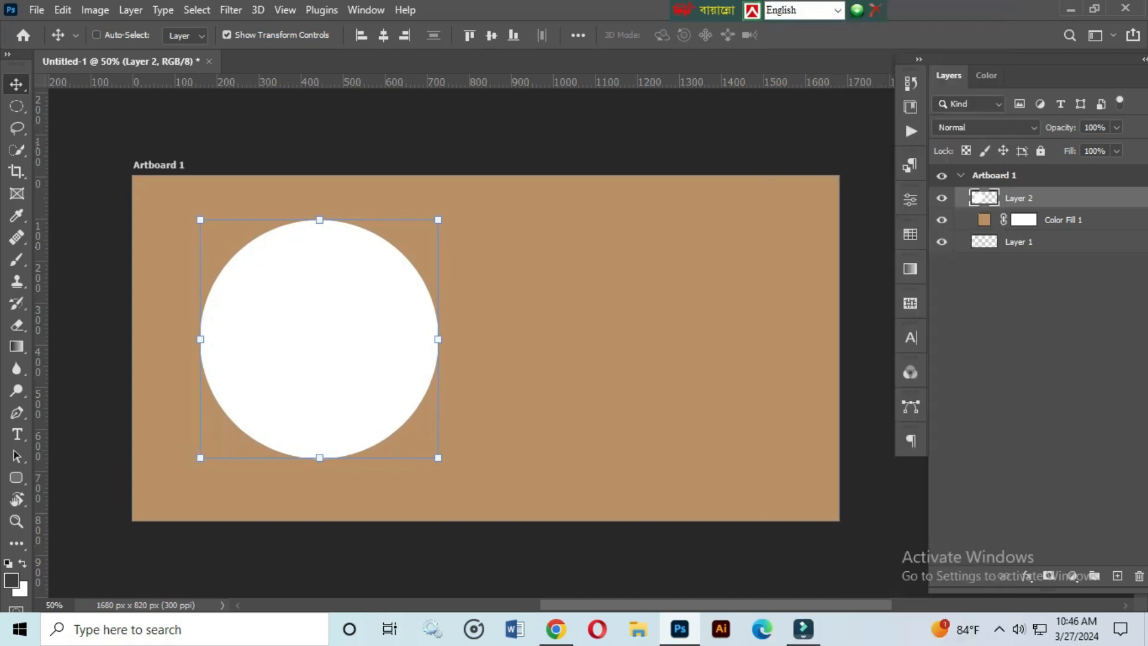
{"action": "left_click", "coordinate": [531, 511]}
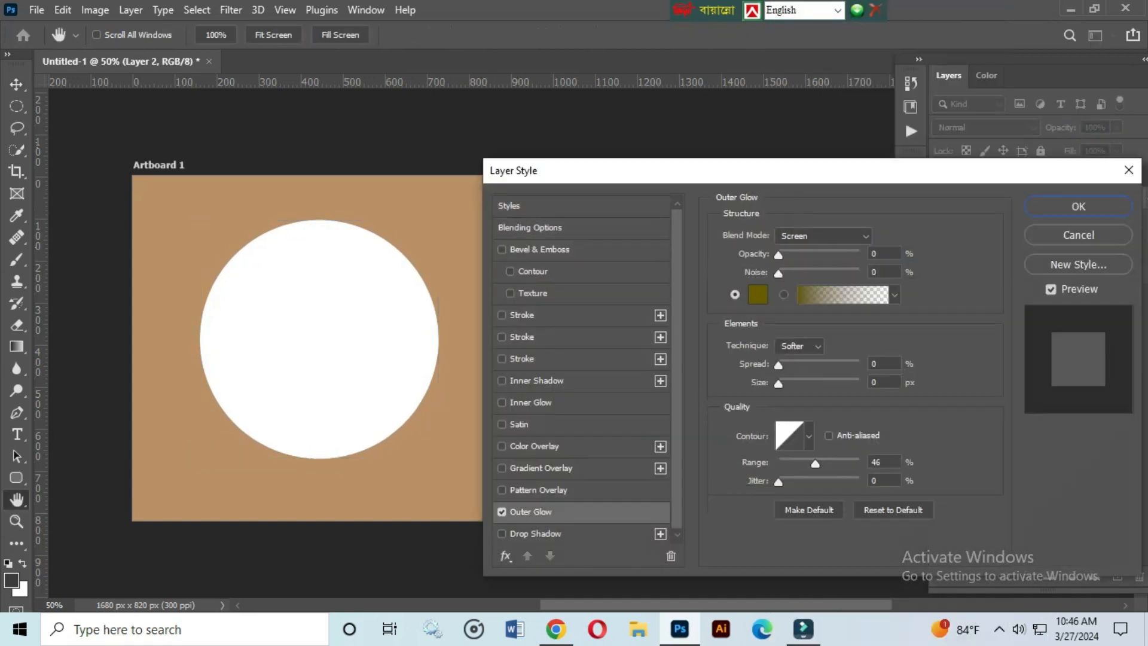
{"action": "left_click", "coordinate": [535, 534]}
{"action": "left_click", "coordinate": [531, 511]}
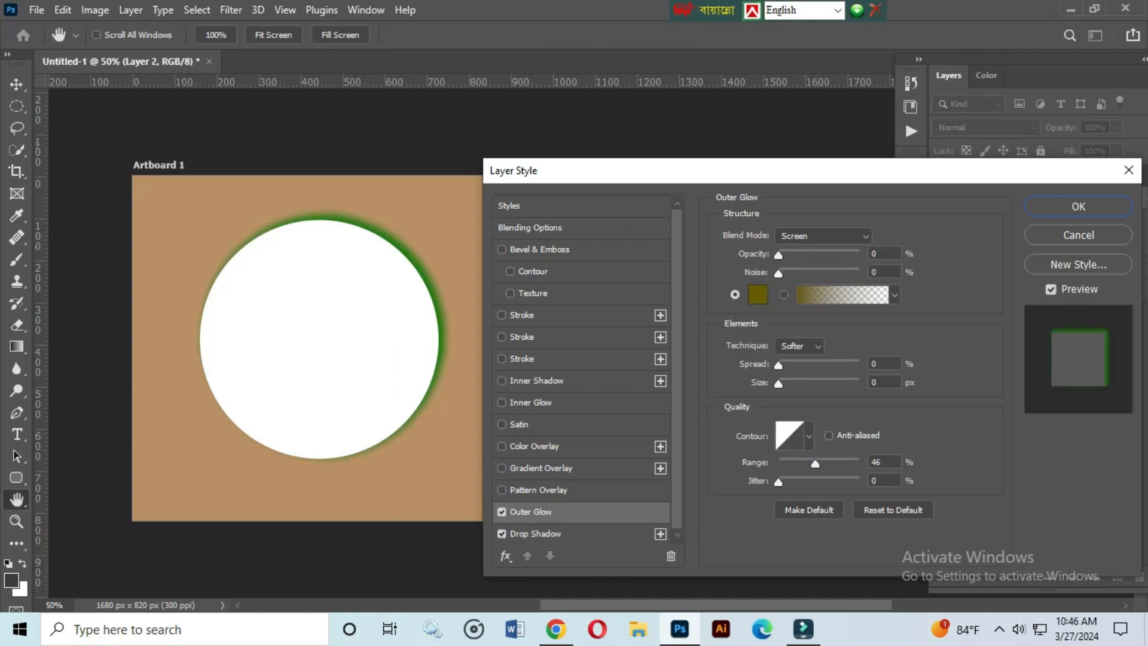
{"action": "left_click", "coordinate": [502, 512]}
{"action": "left_click", "coordinate": [534, 533]}
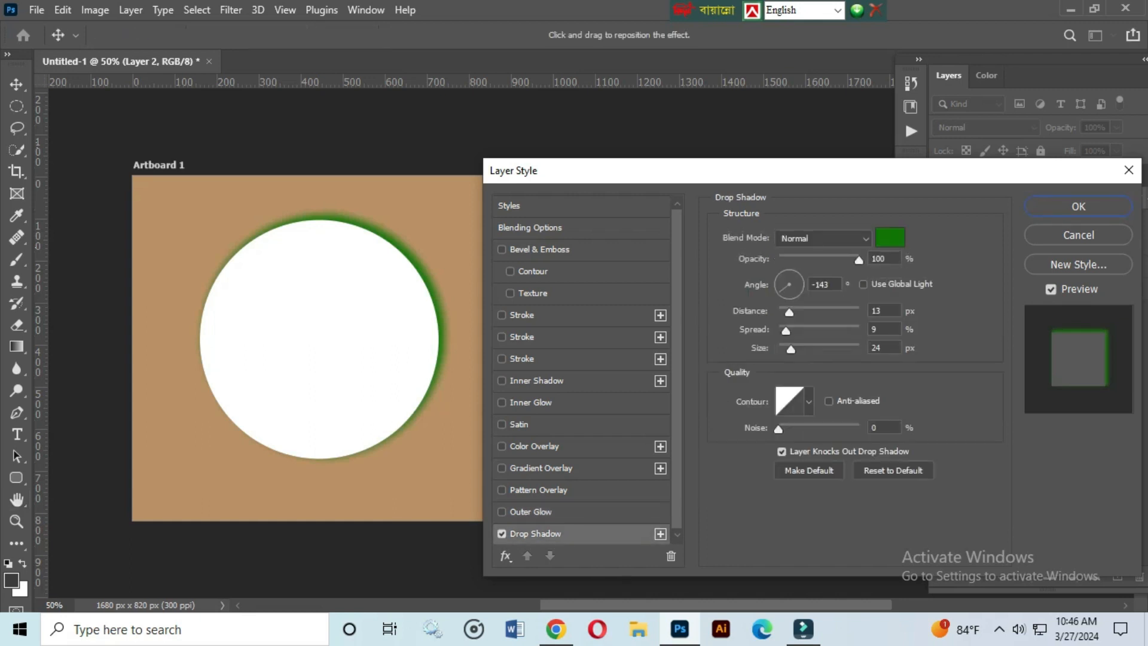
- Set the circle's drop shadow colour to brown 846442, a darker shade of the sampled background
{"action": "left_click", "coordinate": [889, 237]}
{"action": "left_click", "coordinate": [457, 260]}
{"action": "left_click", "coordinate": [408, 287]}
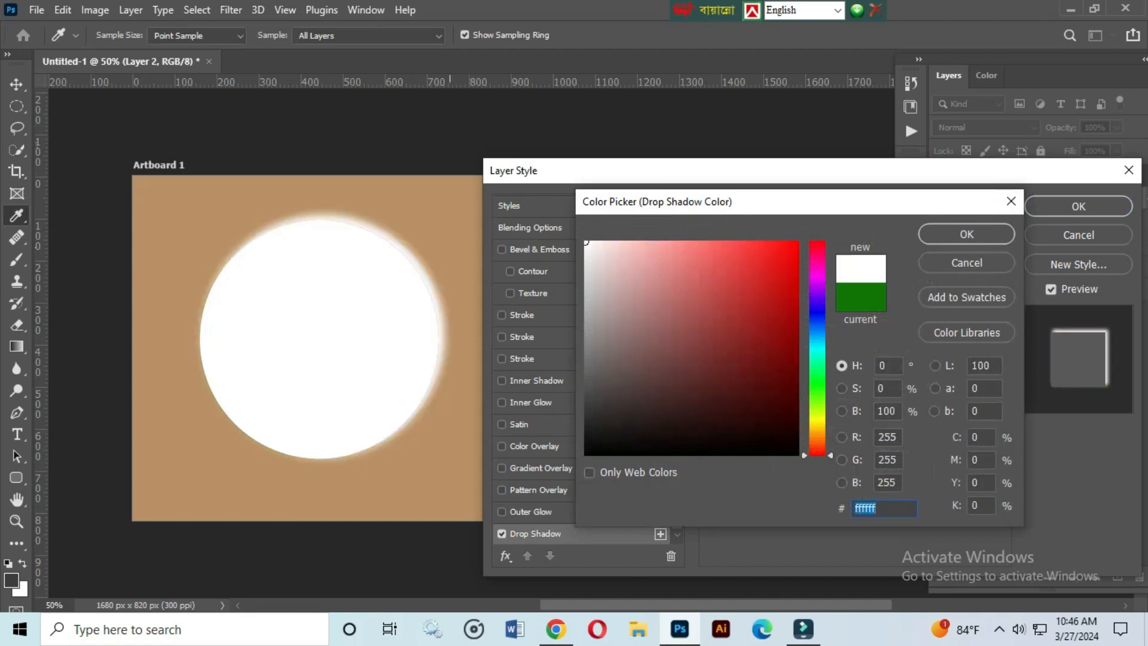
{"action": "left_click", "coordinate": [449, 246]}
{"action": "left_click_drag", "start_coordinate": [685, 298], "coordinate": [691, 344]}
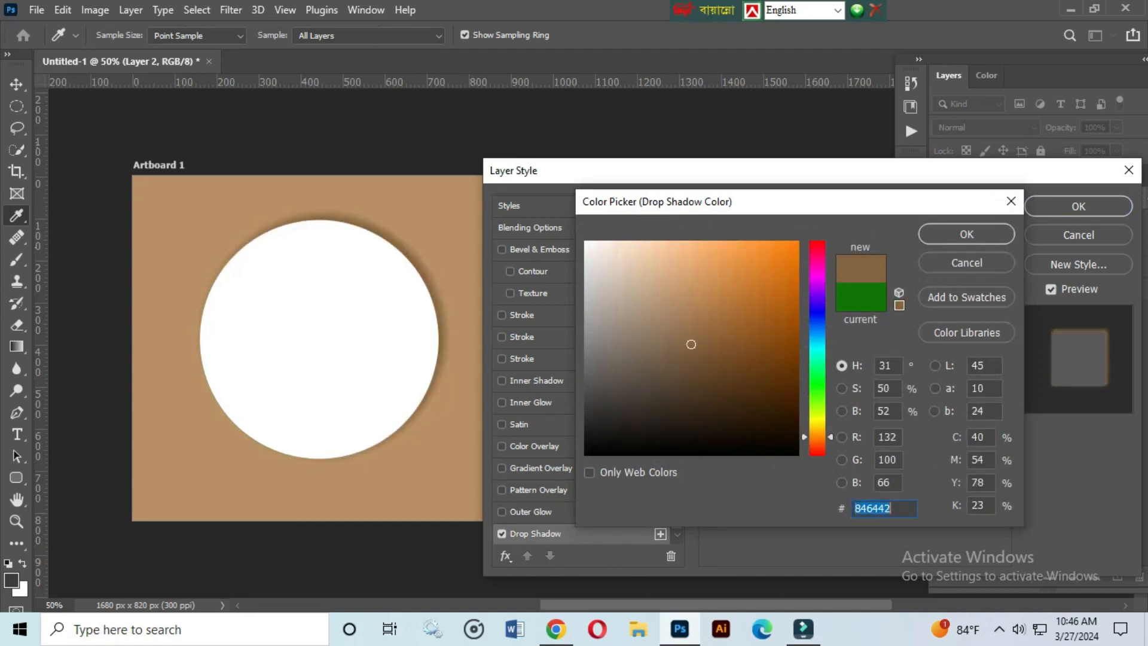
{"action": "left_click", "coordinate": [966, 234]}
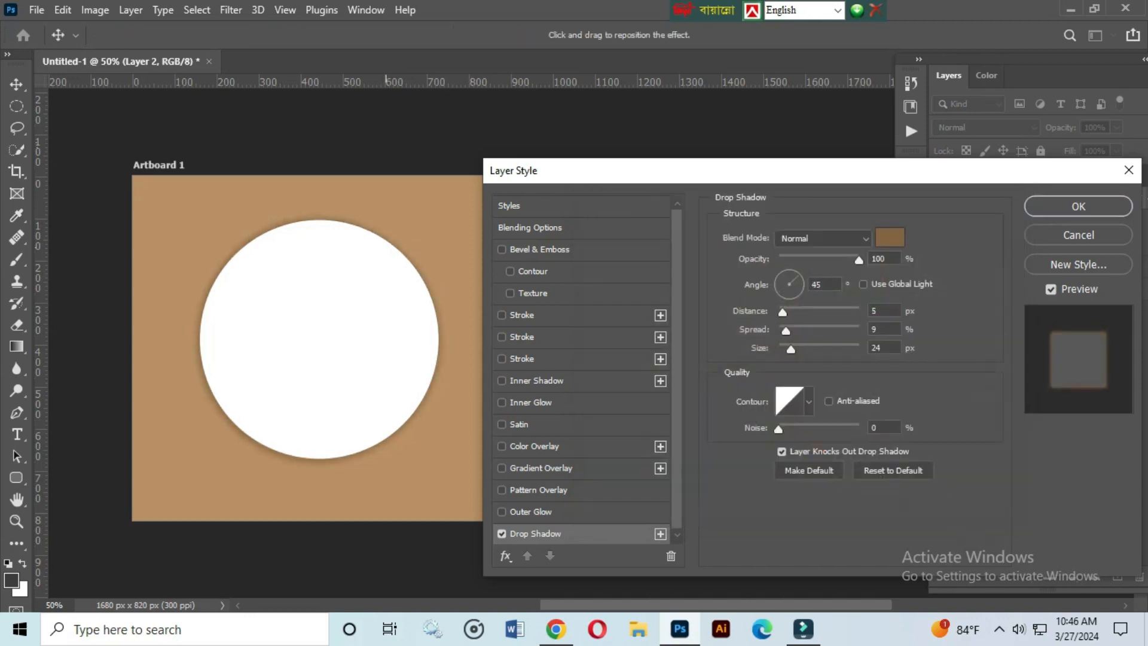
- Increase the distance and size of the circle's drop shadow and apply the layer style
{"action": "left_click_drag", "start_coordinate": [783, 312], "coordinate": [796, 349]}
{"action": "key", "text": "Return"}
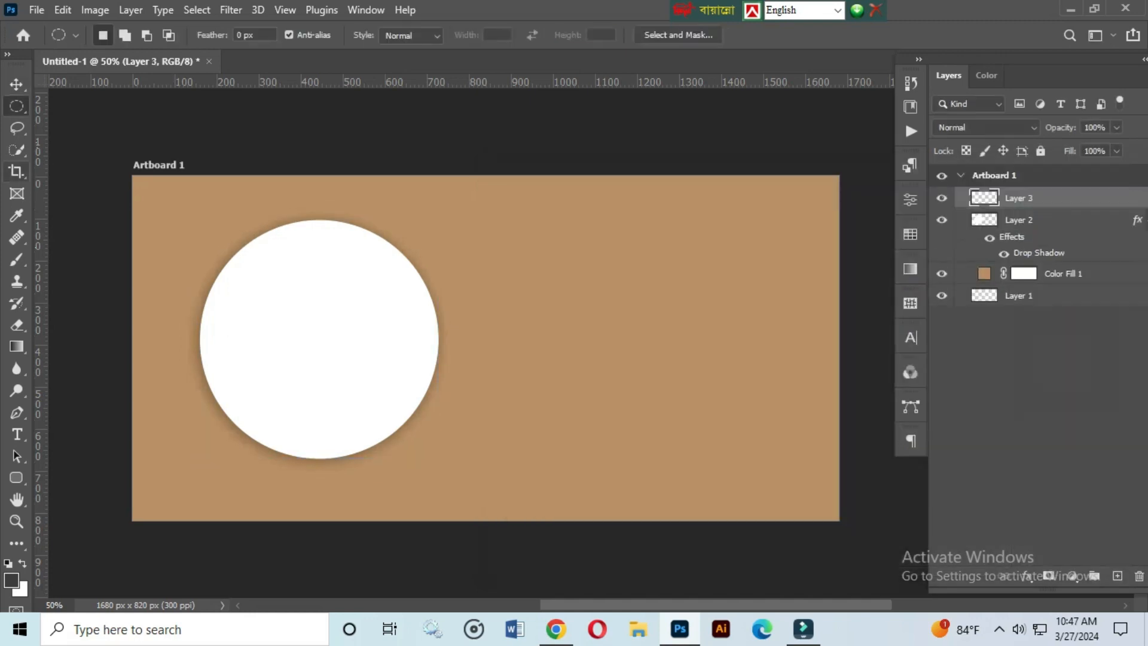
- Brush dark grey 3b3b3b at 46% opacity down both sides of the selected circle with a large soft brush on Layer 3
{"action": "left_click", "coordinate": [16, 258]}
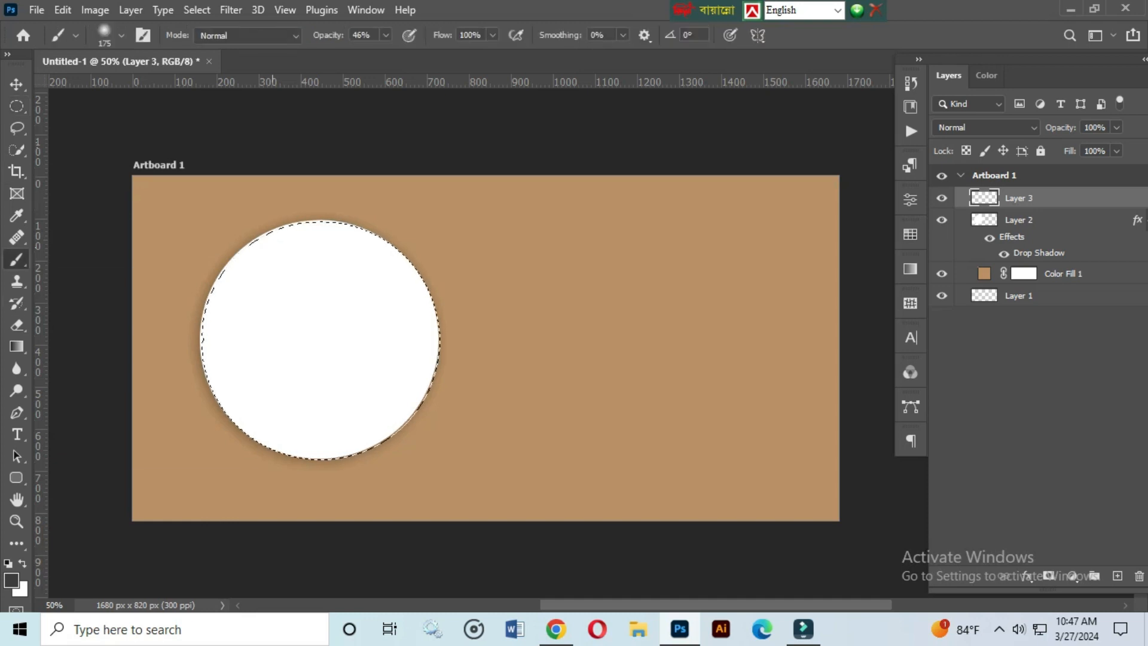
{"action": "key", "text": "bracketright"}
{"action": "key", "text": "bracketright"}
{"action": "key", "text": "bracketright"}
{"action": "key", "text": "bracketright"}
{"action": "left_click_drag", "start_coordinate": [241, 245], "coordinate": [227, 448]}
{"action": "left_click_drag", "start_coordinate": [361, 263], "coordinate": [353, 451]}
- Brush a vertical band of light peach ffcf9c down the middle of the circle, and deselect it
{"action": "left_click", "coordinate": [11, 579]}
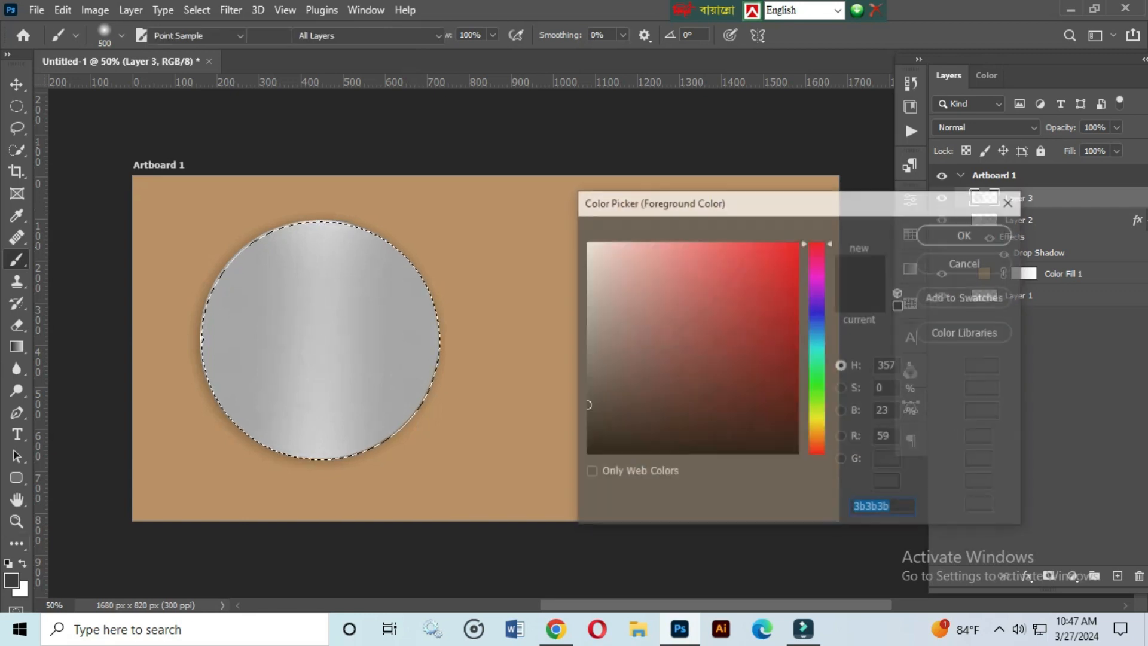
{"action": "left_click", "coordinate": [171, 469]}
{"action": "left_click_drag", "start_coordinate": [679, 280], "coordinate": [668, 242]}
{"action": "left_click", "coordinate": [967, 234]}
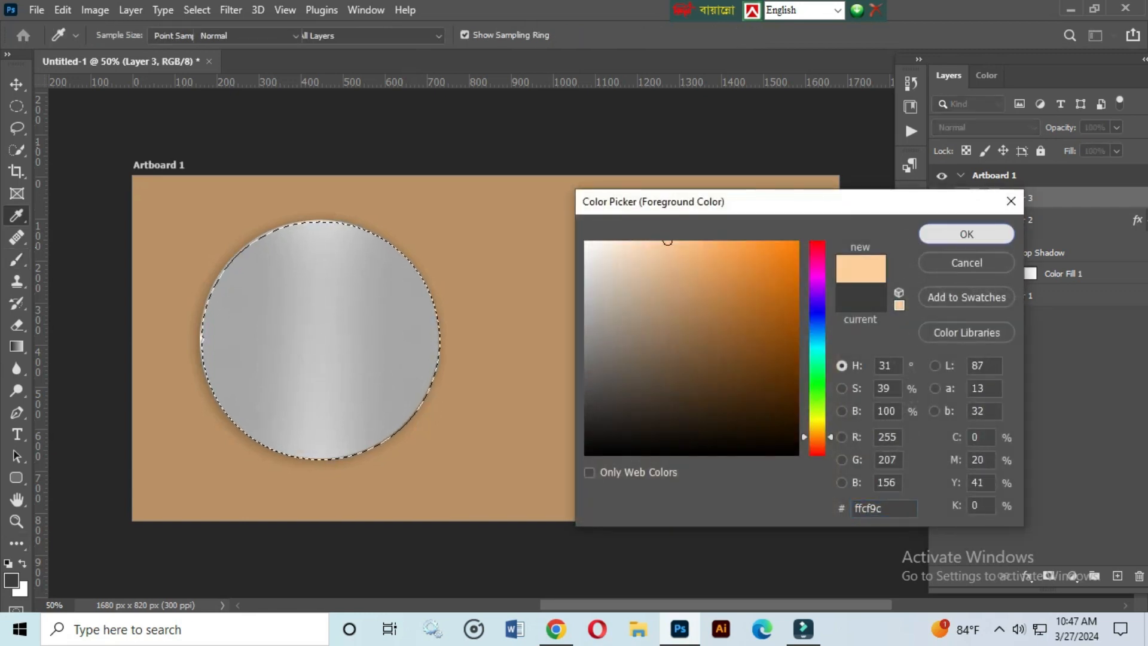
{"action": "left_click_drag", "start_coordinate": [317, 251], "coordinate": [320, 448]}
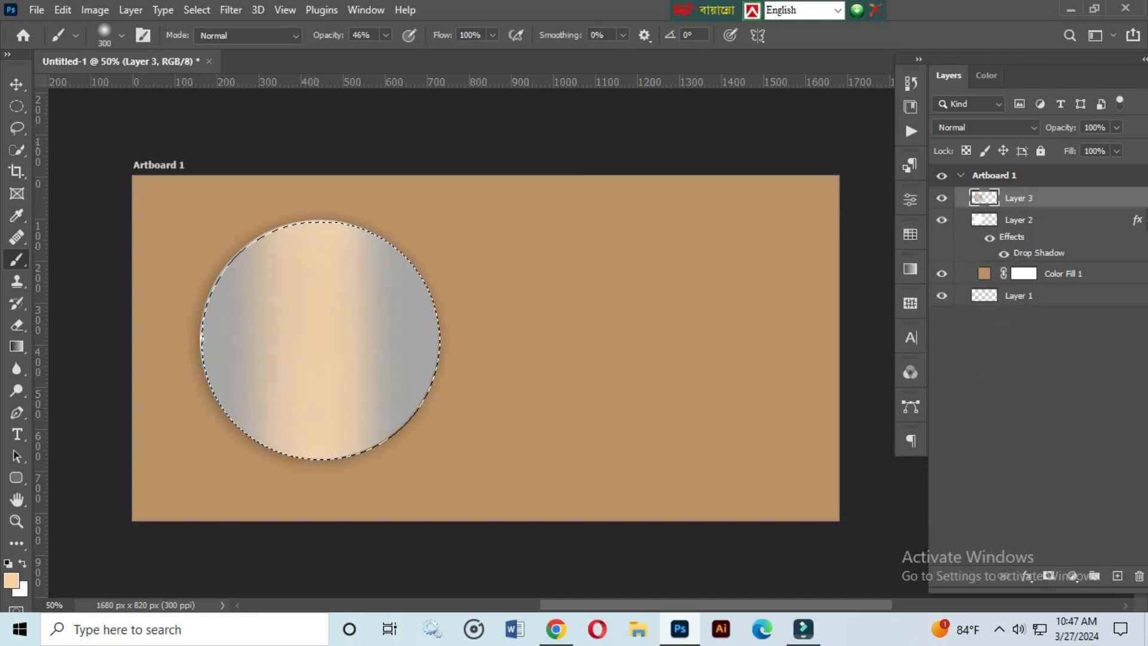
{"action": "key", "text": "v"}
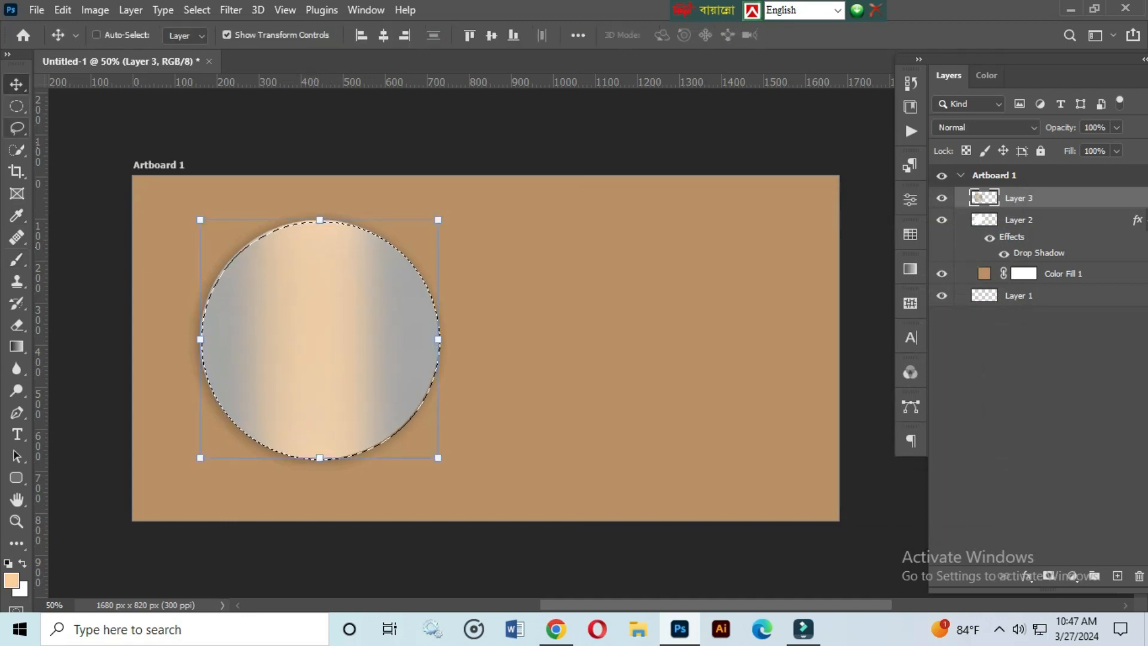
{"action": "left_click", "coordinate": [17, 128]}
{"action": "key", "text": "ctrl+d"}
- Add a new layer and place the mosque silhouette pngwing.com (25) from Downloads as an embedded image
{"action": "left_click", "coordinate": [1116, 575]}
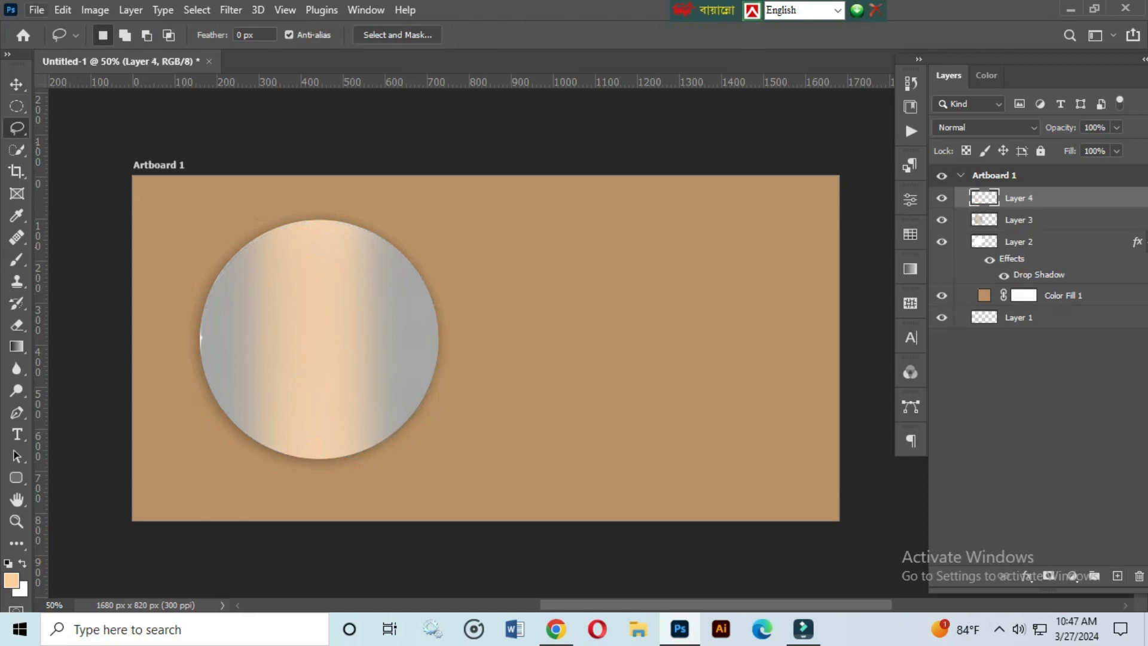
{"action": "left_click", "coordinate": [36, 10]}
{"action": "left_click", "coordinate": [72, 341]}
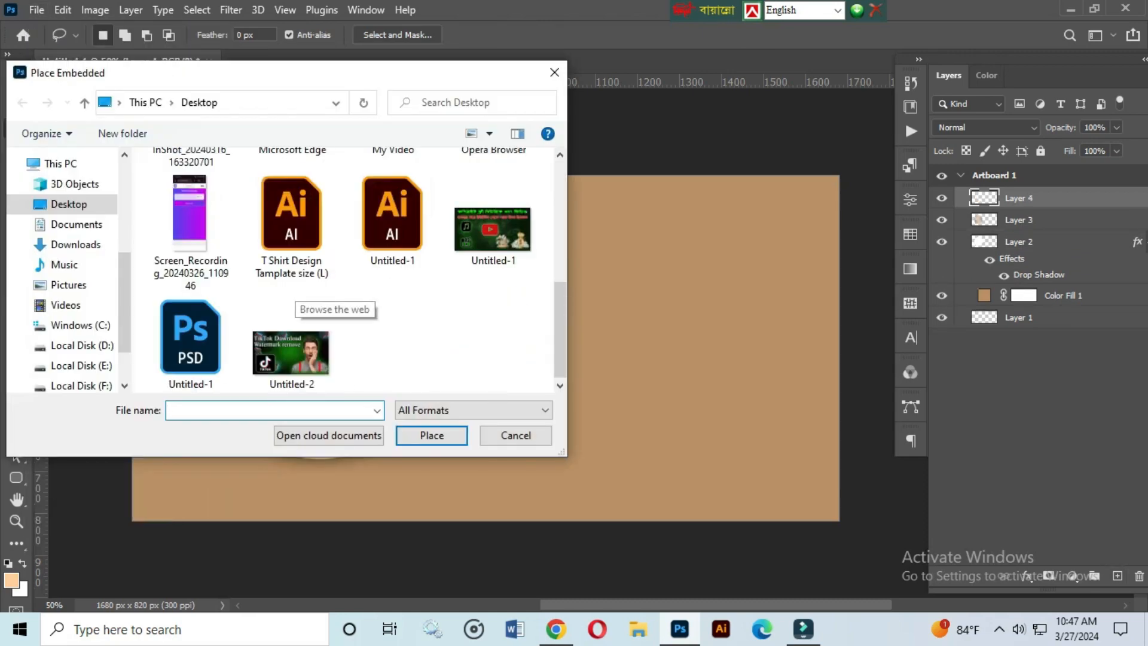
{"action": "left_click", "coordinate": [75, 244]}
{"action": "scroll", "coordinate": [344, 269], "scroll_direction": "down", "scroll_amount": 10}
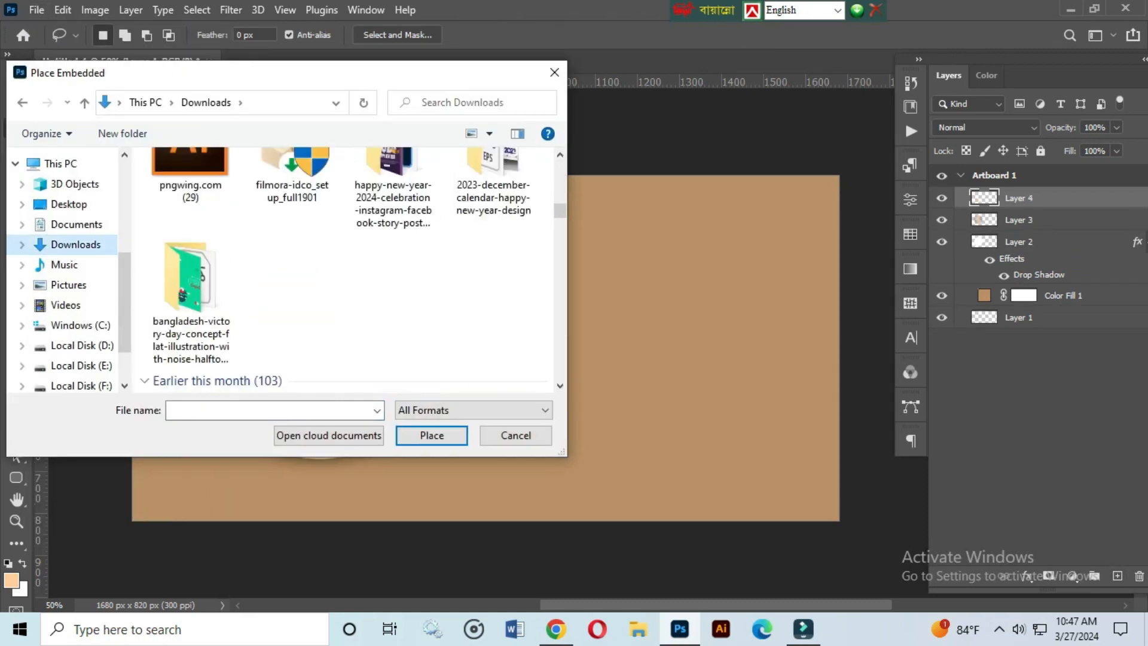
{"action": "scroll", "coordinate": [292, 305], "scroll_direction": "down", "scroll_amount": 10}
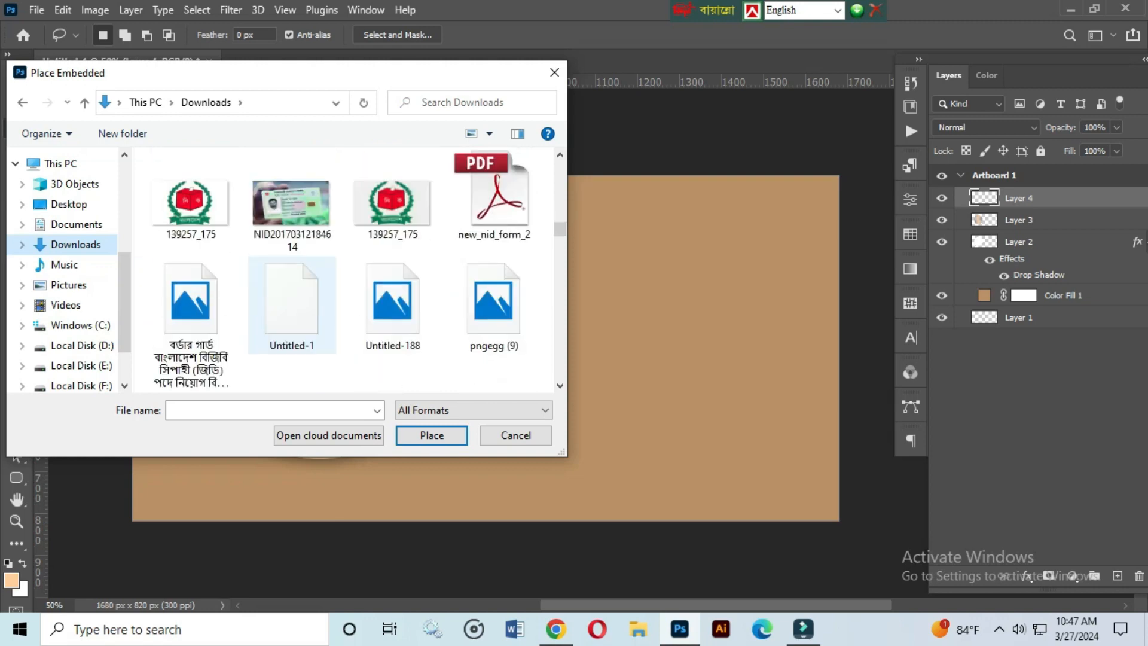
{"action": "scroll", "coordinate": [320, 287], "scroll_direction": "up", "scroll_amount": 3}
{"action": "double_click", "coordinate": [493, 206]}
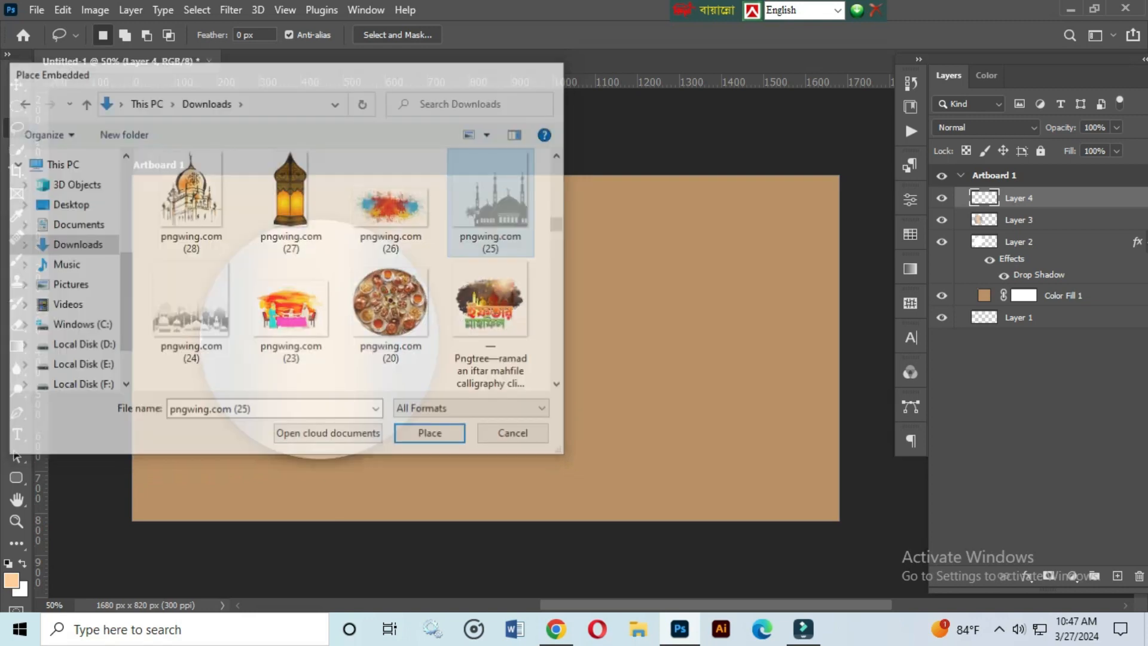
- Scale the mosque silhouette to nearly the circle's width, position it over the circle's lower part, and commit the placement
{"action": "left_click_drag", "start_coordinate": [657, 520], "coordinate": [616, 457]}
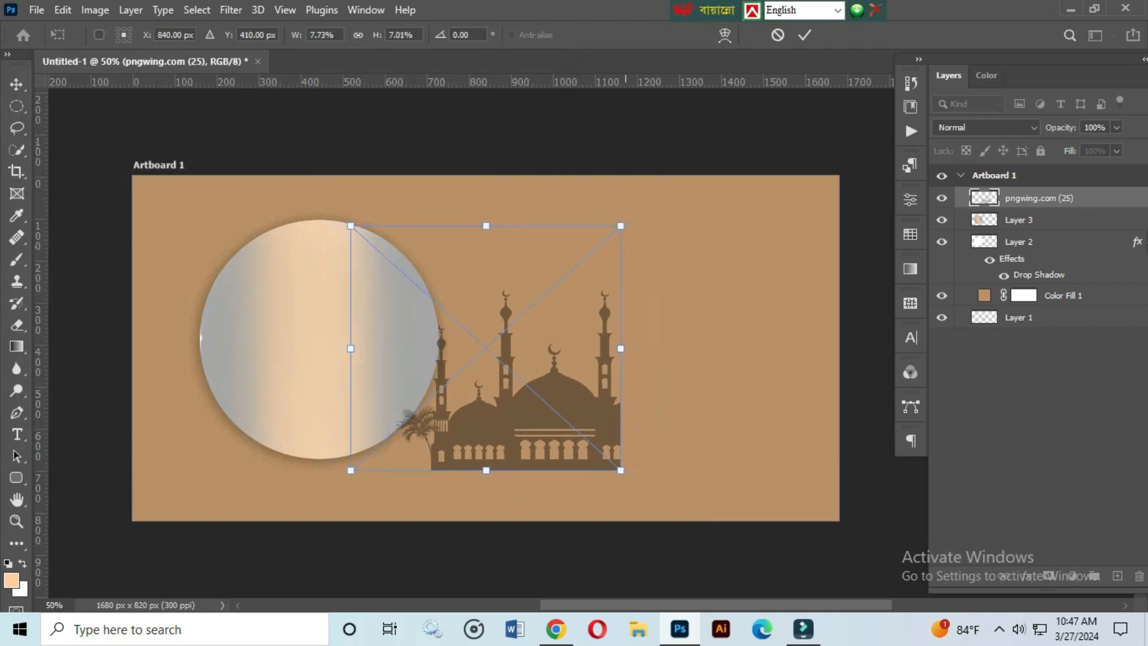
{"action": "left_click_drag", "start_coordinate": [575, 388], "coordinate": [372, 374]}
{"action": "mouse_move", "coordinate": [416, 457]}
{"action": "left_mouse_down"}
{"action": "mouse_move", "coordinate": [372, 427]}
{"action": "mouse_move", "coordinate": [417, 459]}
{"action": "left_mouse_up"}
{"action": "left_click_drag", "start_coordinate": [370, 429], "coordinate": [391, 416]}
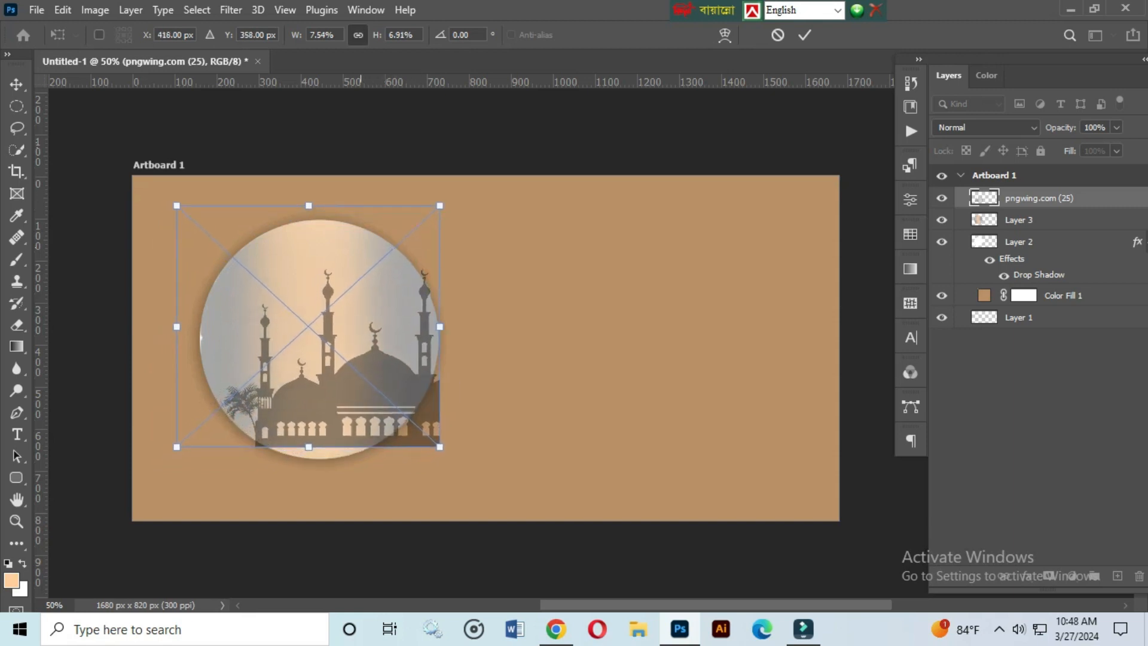
{"action": "left_click_drag", "start_coordinate": [307, 447], "coordinate": [306, 456]}
{"action": "mouse_move", "coordinate": [312, 439]}
{"action": "left_mouse_down"}
{"action": "mouse_move", "coordinate": [321, 442]}
{"action": "mouse_move", "coordinate": [301, 434]}
{"action": "left_mouse_up"}
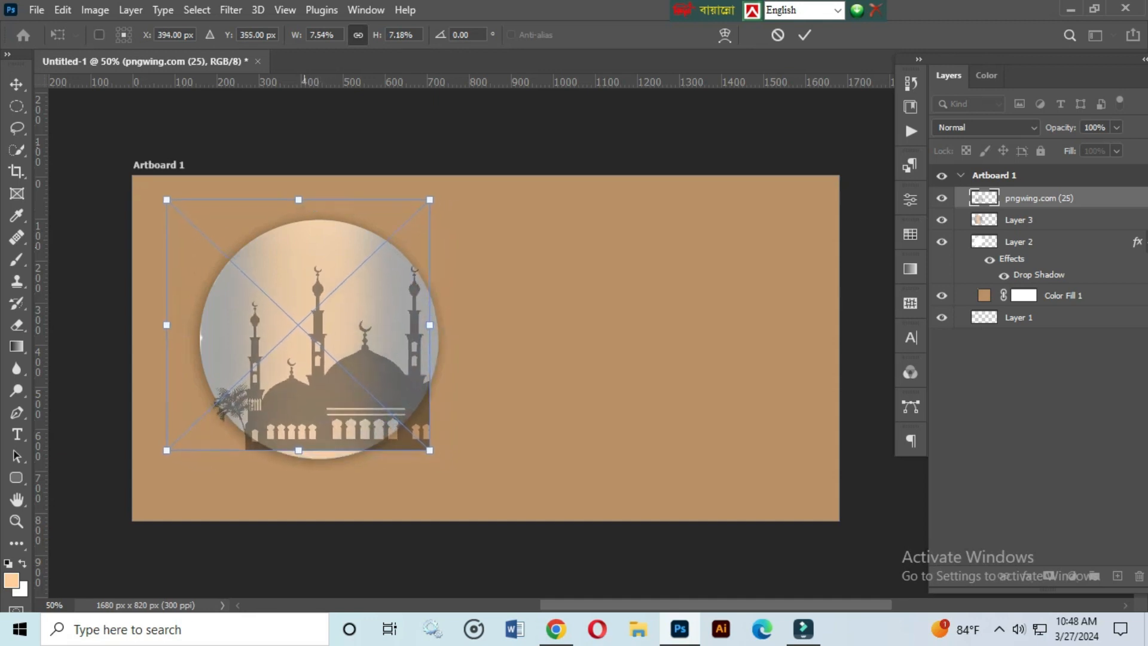
{"action": "mouse_move", "coordinate": [430, 450]}
{"action": "left_mouse_down"}
{"action": "mouse_move", "coordinate": [372, 432]}
{"action": "mouse_move", "coordinate": [427, 443]}
{"action": "left_mouse_up"}
{"action": "left_click_drag", "start_coordinate": [372, 418], "coordinate": [374, 417]}
{"action": "key", "text": "Return"}
- Erase the mosque corners that overhang the circle's lower right and lower left edges with an 80 px soft eraser
{"action": "key", "text": "l"}
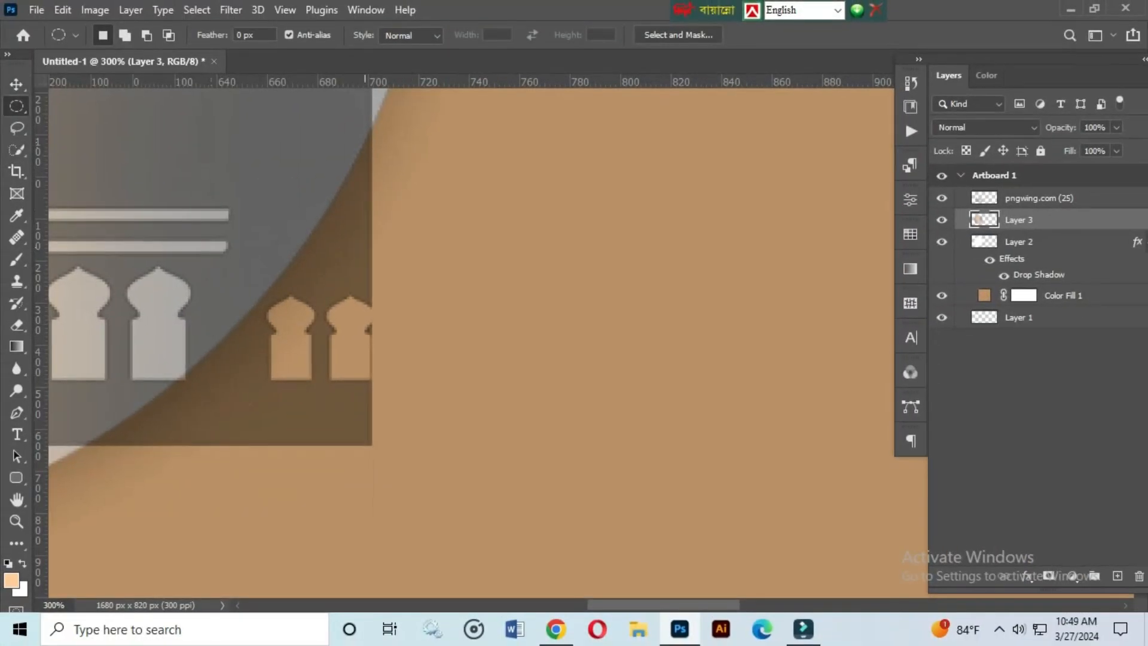
{"action": "key", "text": "e"}
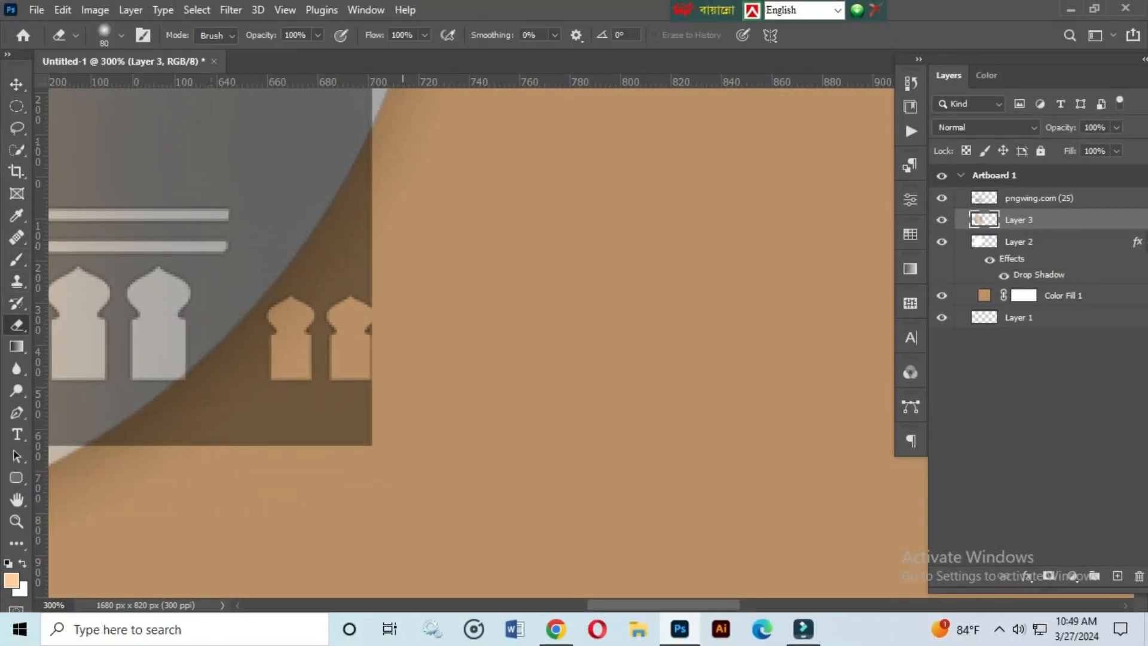
{"action": "left_click", "coordinate": [1039, 198]}
{"action": "mouse_move", "coordinate": [438, 209]}
{"action": "left_mouse_down"}
{"action": "mouse_move", "coordinate": [364, 299]}
{"action": "mouse_move", "coordinate": [425, 371]}
{"action": "mouse_move", "coordinate": [412, 412]}
{"action": "mouse_move", "coordinate": [284, 349]}
{"action": "mouse_move", "coordinate": [179, 461]}
{"action": "mouse_move", "coordinate": [135, 472]}
{"action": "left_mouse_up"}
{"action": "scroll", "coordinate": [471, 340], "scroll_direction": "left", "scroll_amount": 10}
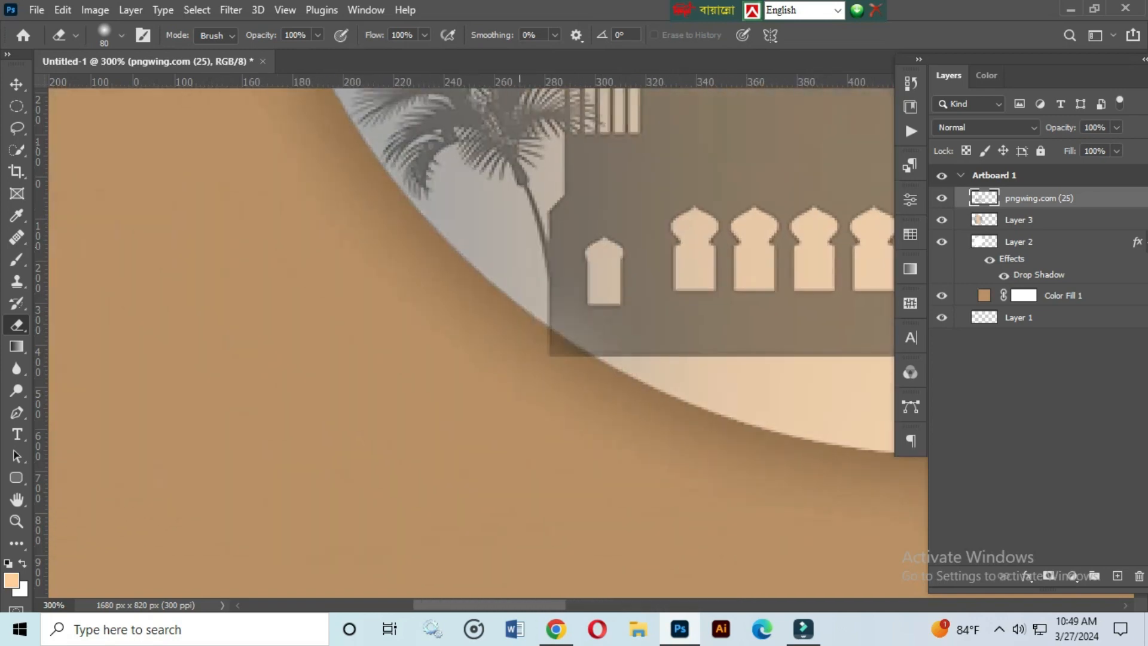
{"action": "left_click_drag", "start_coordinate": [521, 372], "coordinate": [560, 365]}
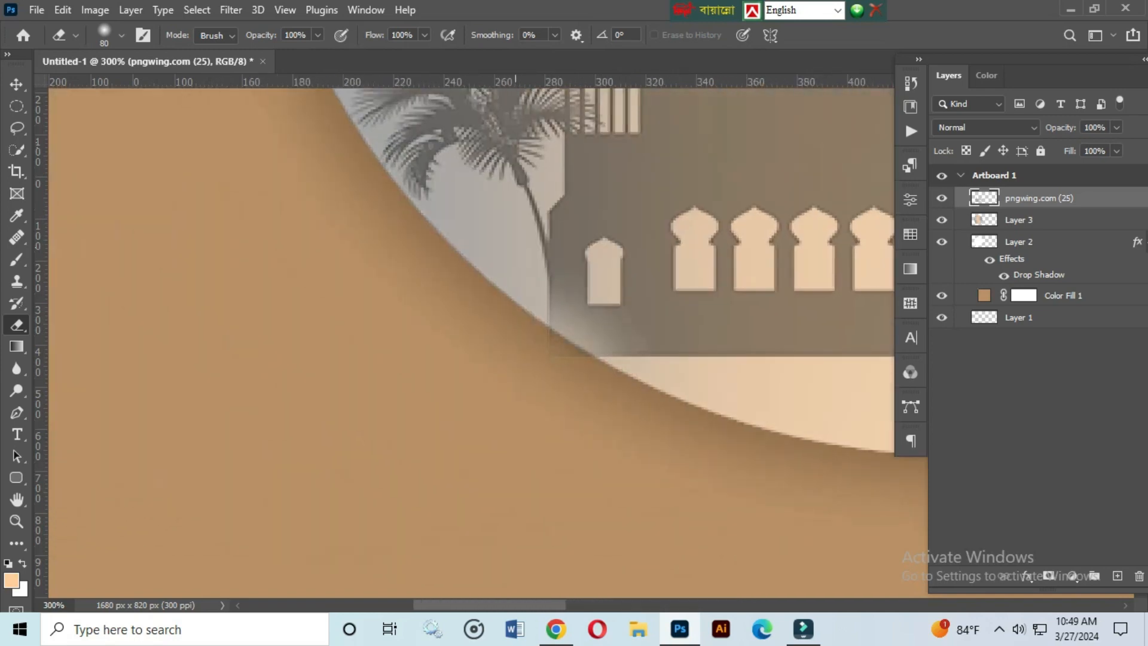
- Soften the mosque's straight bottom edge inside the circle with the eraser, reducing the brush to 40 px for the finer strokes
{"action": "left_click", "coordinate": [16, 85]}
{"action": "scroll", "coordinate": [566, 317], "scroll_direction": "down", "scroll_amount": 5}
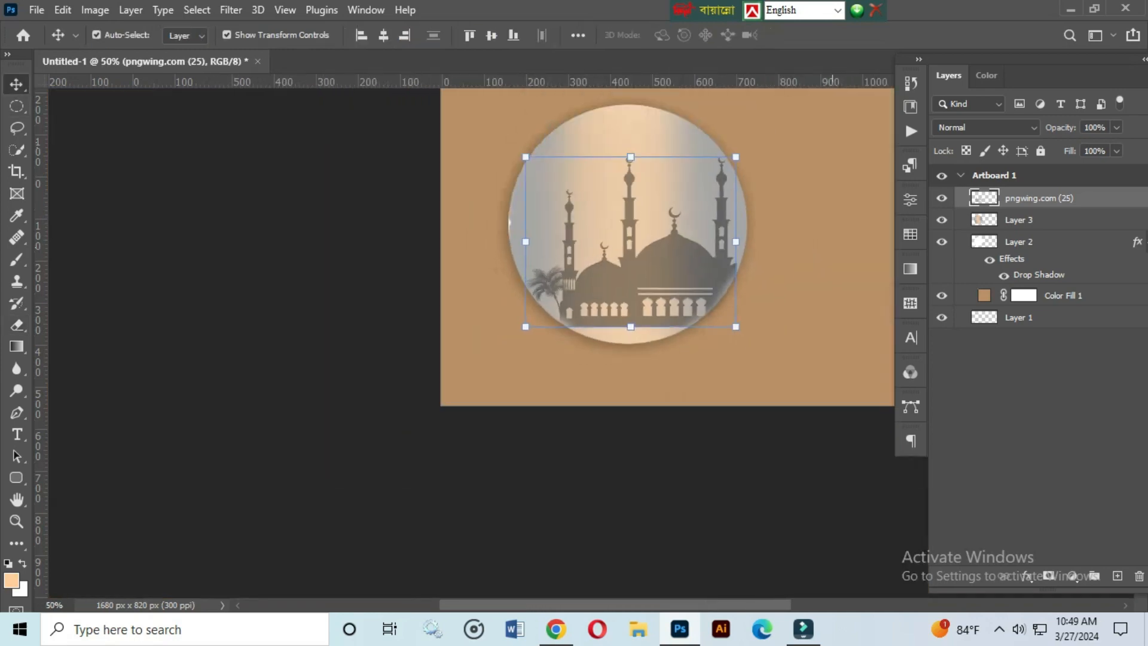
{"action": "scroll", "coordinate": [723, 302], "scroll_direction": "up", "scroll_amount": 1}
{"action": "left_click_drag", "start_coordinate": [753, 287], "coordinate": [639, 342]}
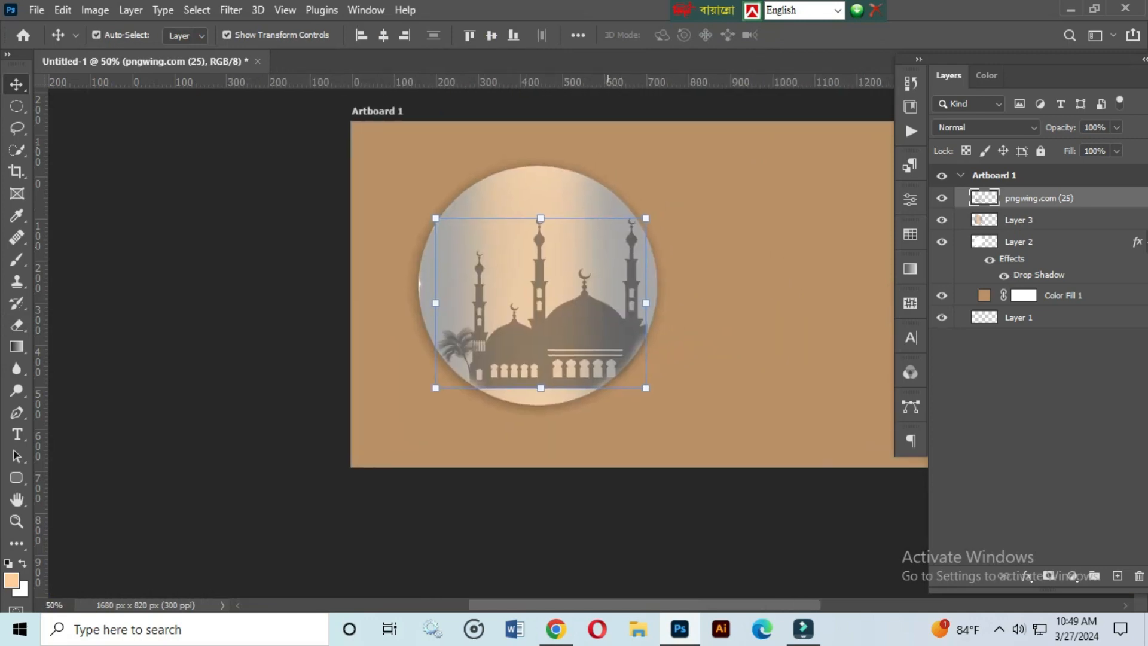
{"action": "scroll", "coordinate": [593, 352], "scroll_direction": "up", "scroll_amount": 2}
{"action": "scroll", "coordinate": [550, 411], "scroll_direction": "up", "scroll_amount": 1}
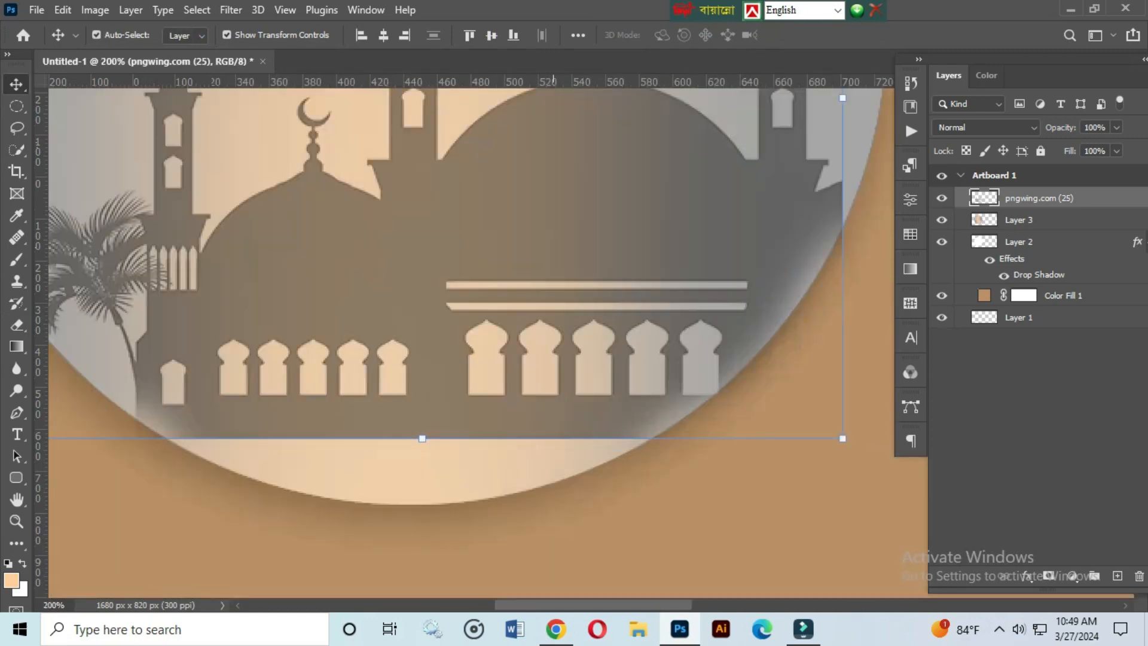
{"action": "scroll", "coordinate": [548, 411], "scroll_direction": "down", "scroll_amount": 2}
{"action": "scroll", "coordinate": [527, 436], "scroll_direction": "up", "scroll_amount": 3}
{"action": "scroll", "coordinate": [513, 440], "scroll_direction": "down", "scroll_amount": 1}
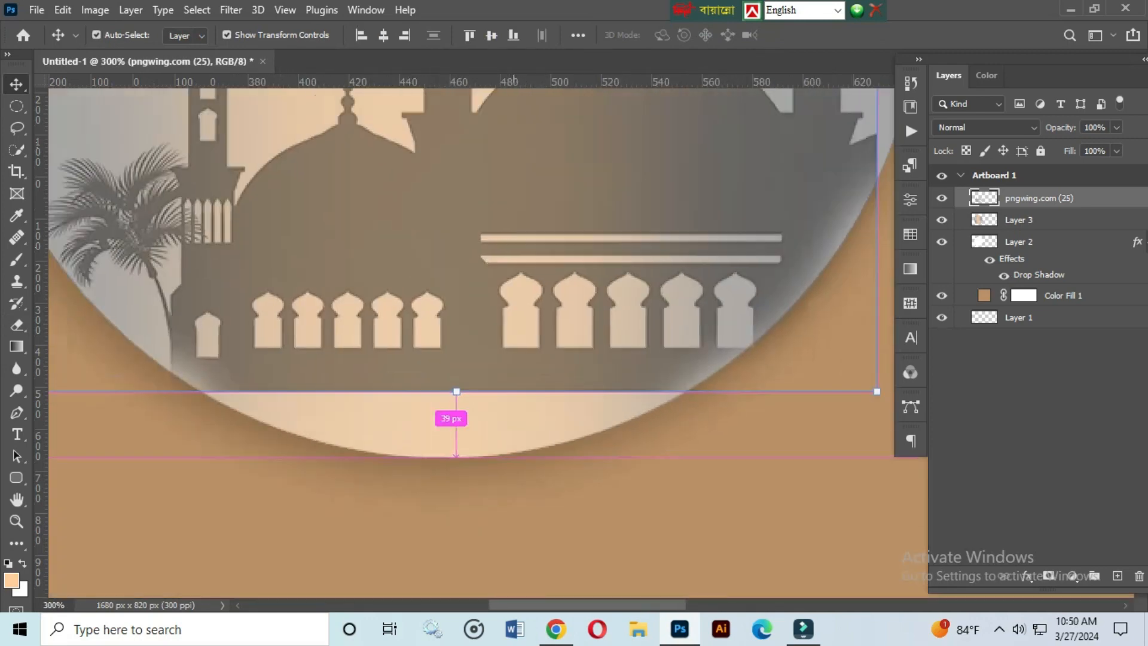
{"action": "left_click", "coordinate": [17, 324]}
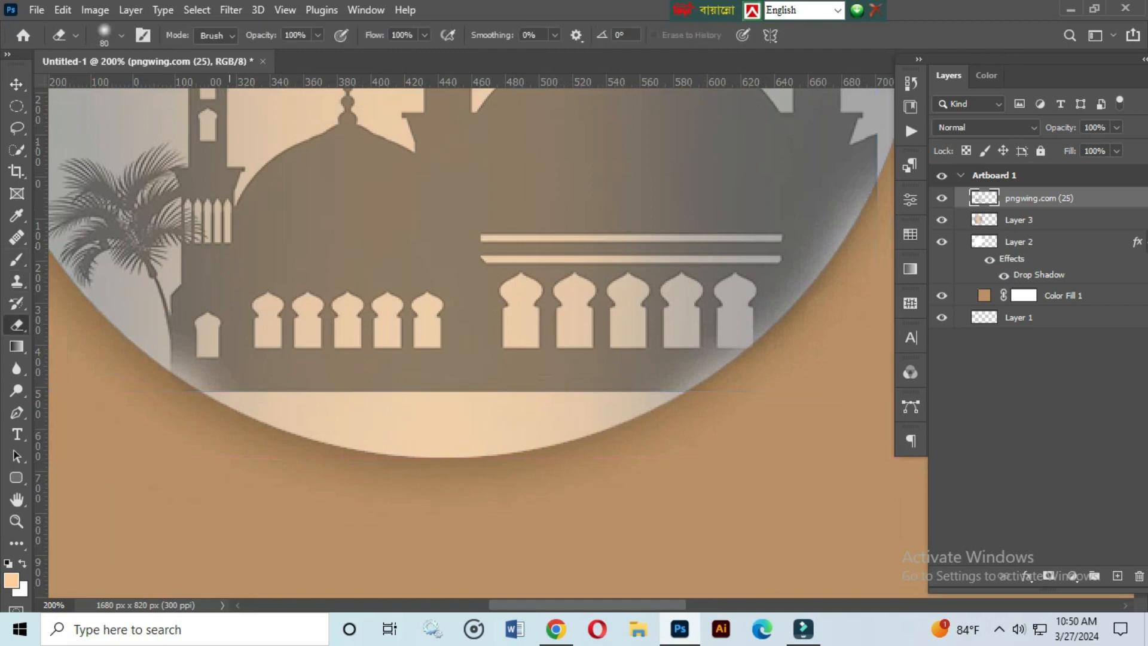
{"action": "left_click_drag", "start_coordinate": [226, 408], "coordinate": [696, 394]}
{"action": "key", "text": "["}
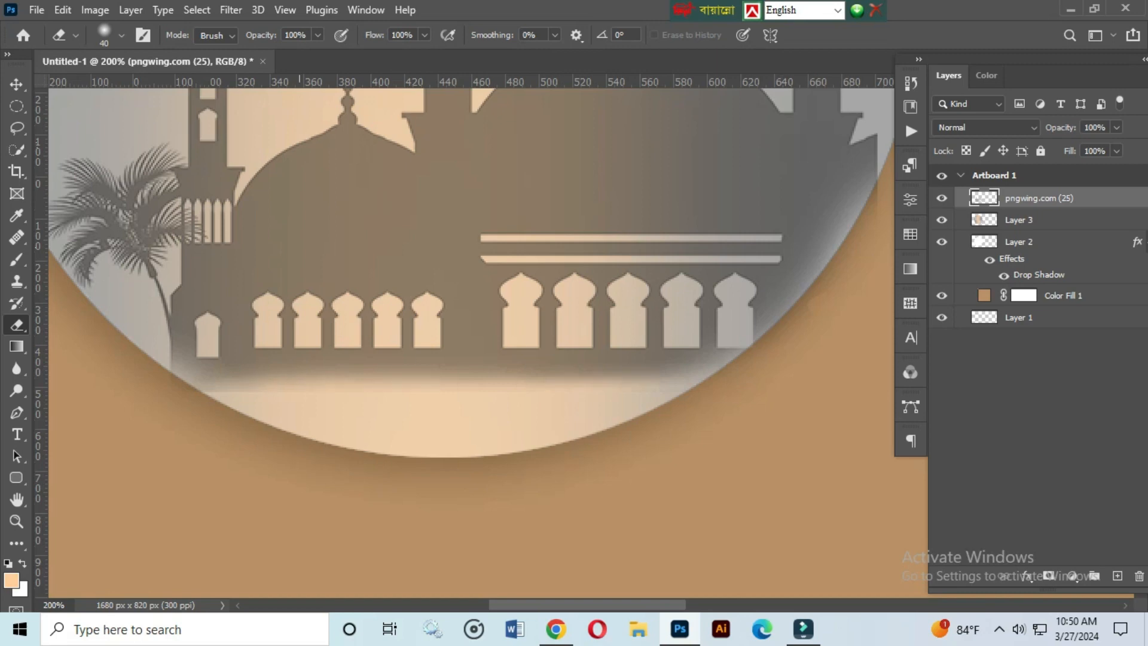
{"action": "left_click_drag", "start_coordinate": [212, 394], "coordinate": [453, 396]}
{"action": "left_click_drag", "start_coordinate": [644, 377], "coordinate": [285, 378]}
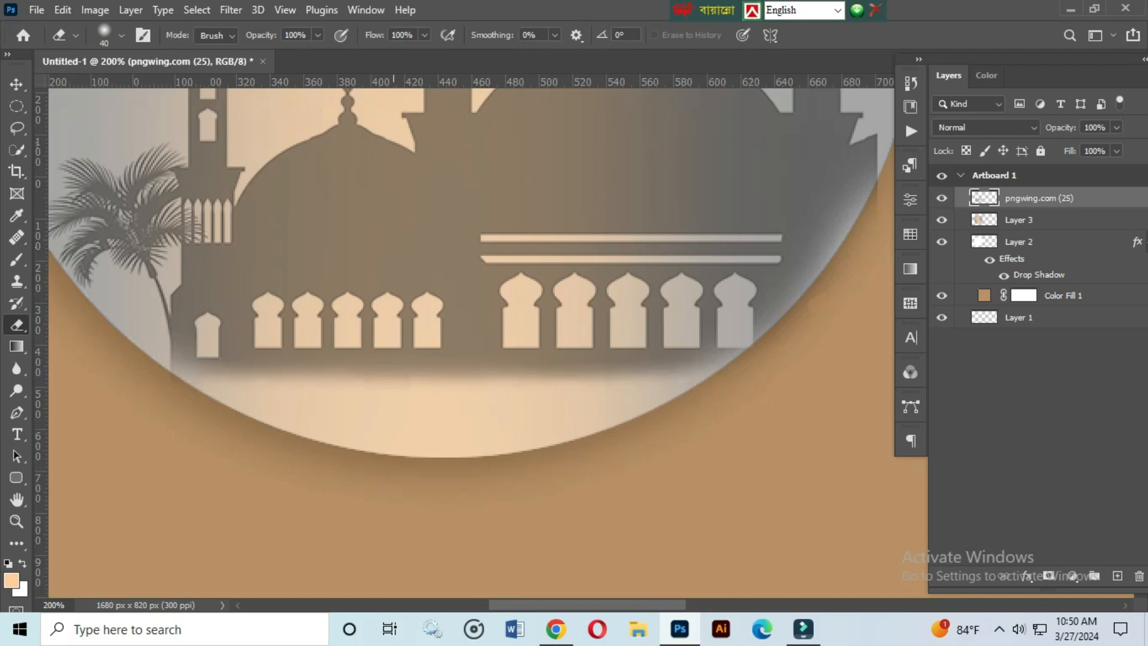
- Review the mosque circle's composition on the whole artboard
{"action": "left_click", "coordinate": [16, 106]}
{"action": "key", "text": "ctrl+minus"}
{"action": "key", "text": "ctrl+minus"}
{"action": "key", "text": "ctrl+minus"}
{"action": "key", "text": "ctrl+minus"}
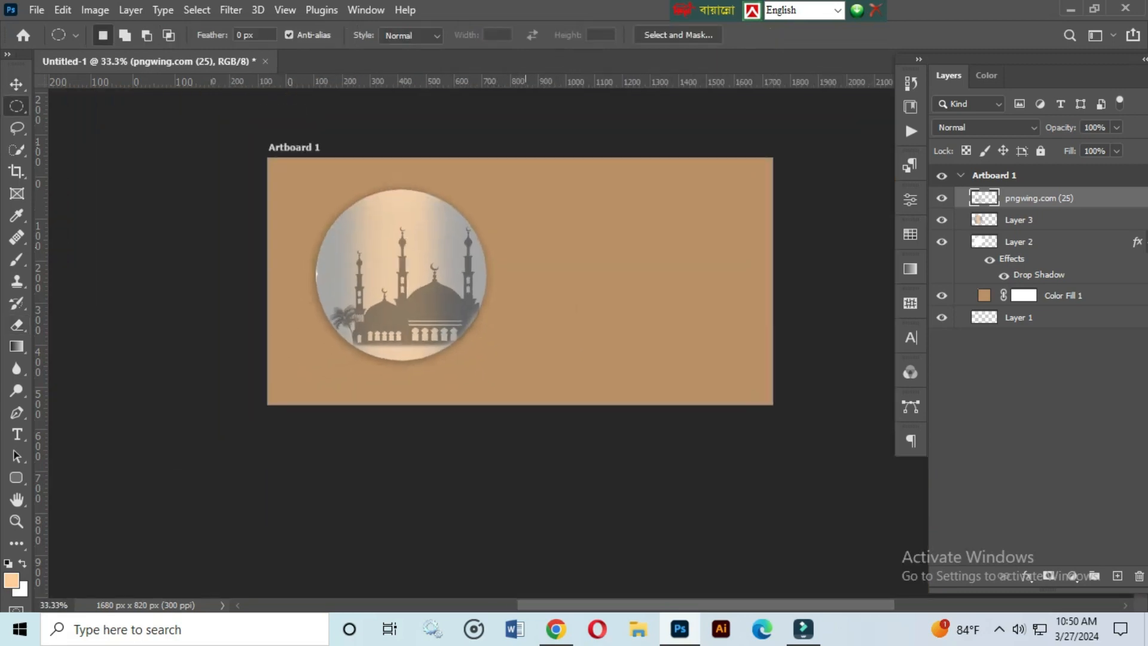
{"action": "key", "text": "ctrl+plus"}
{"action": "key", "text": "v"}
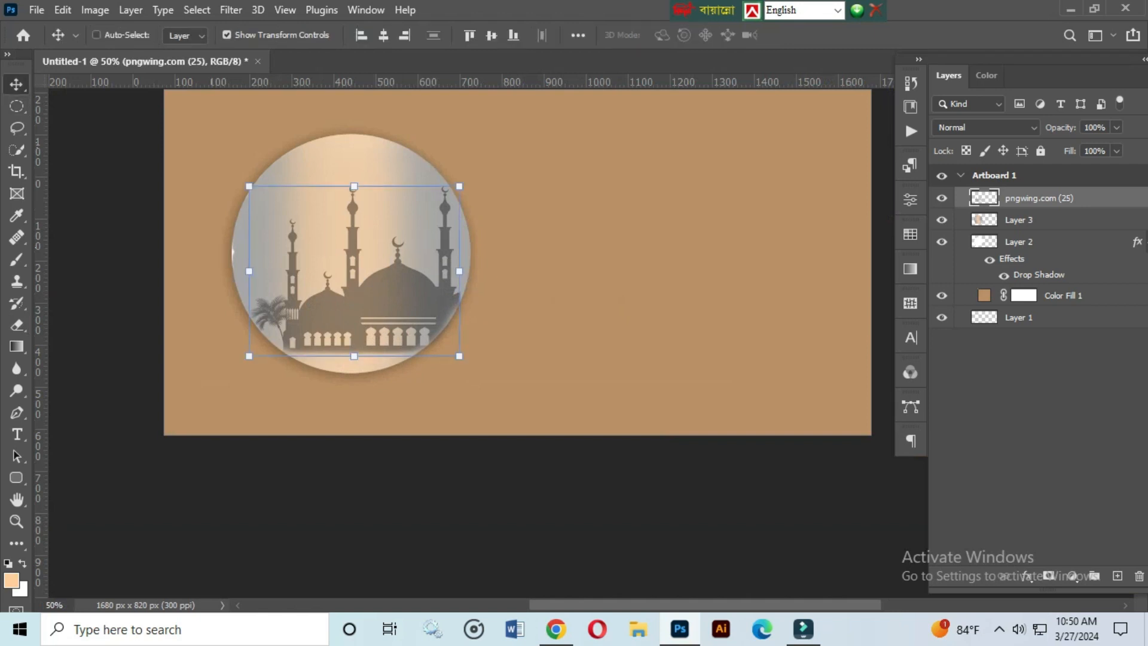
{"action": "key", "text": "m"}
{"action": "left_click_drag", "start_coordinate": [577, 269], "coordinate": [525, 304]}
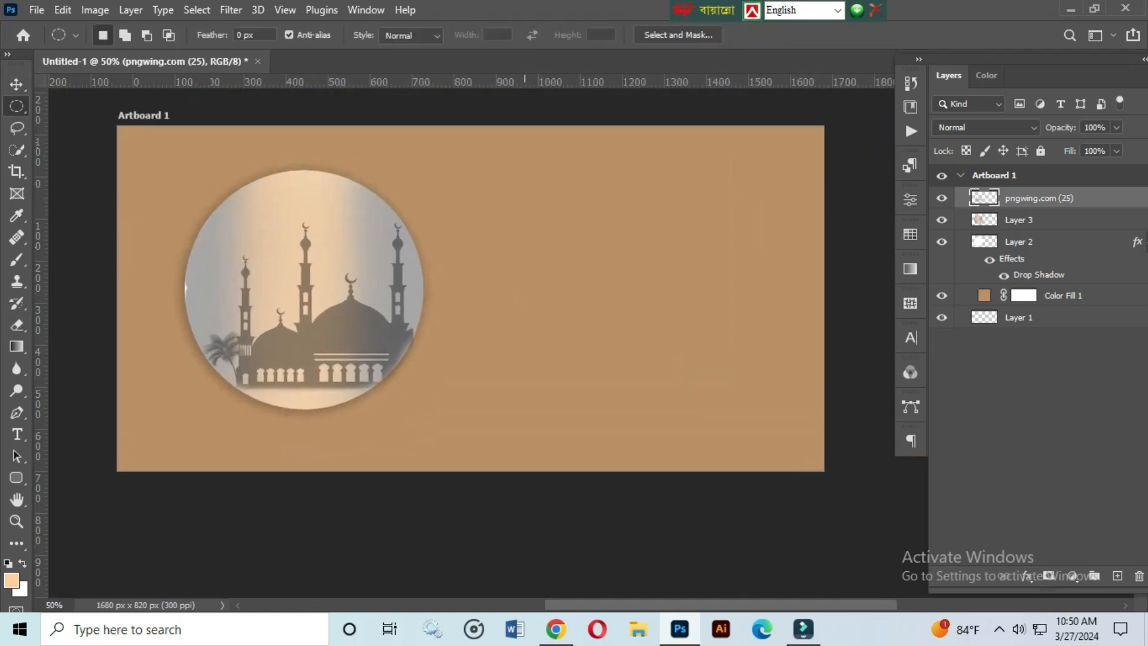
- Add a new layer and place the scattered stars image pngwing.com (32) from Downloads as an embedded image
{"action": "left_click", "coordinate": [37, 10]}
{"action": "left_click", "coordinate": [37, 11]}
{"action": "left_click", "coordinate": [1117, 576]}
{"action": "left_click", "coordinate": [36, 10]}
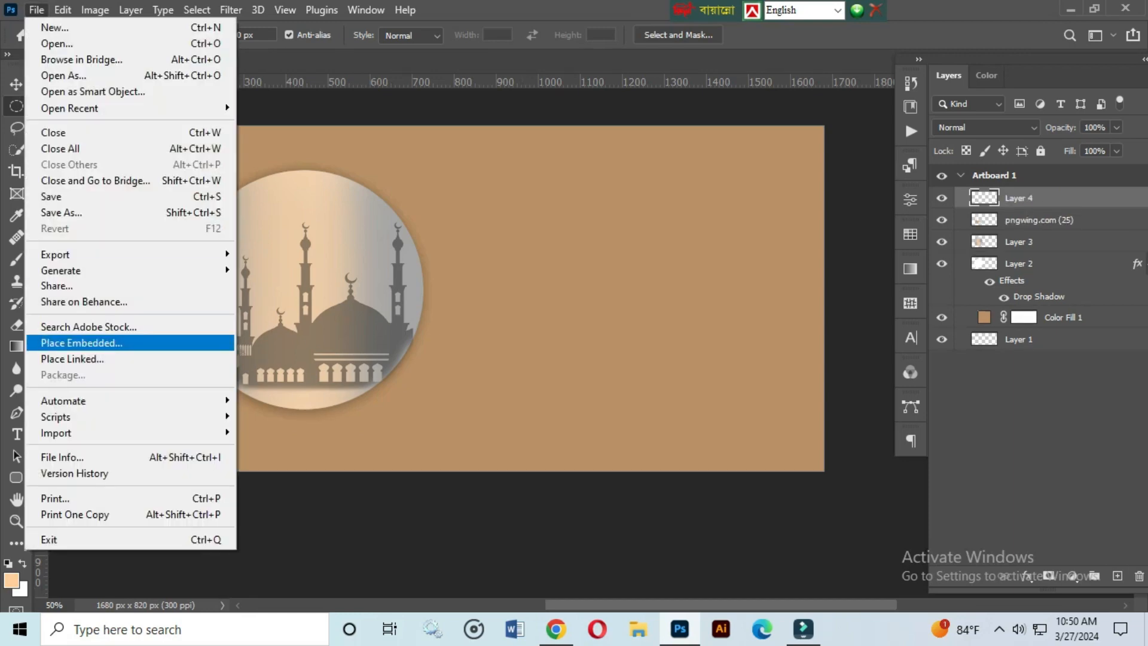
{"action": "left_click", "coordinate": [89, 335]}
{"action": "scroll", "coordinate": [343, 269], "scroll_direction": "down", "scroll_amount": 15}
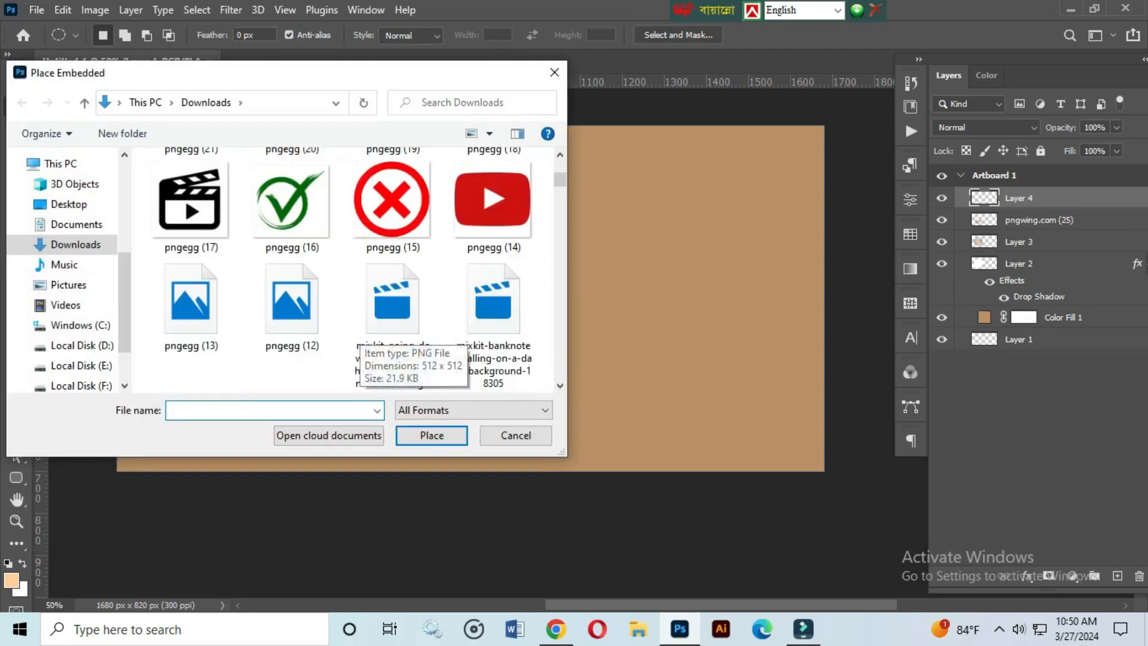
{"action": "scroll", "coordinate": [344, 269], "scroll_direction": "down", "scroll_amount": 10}
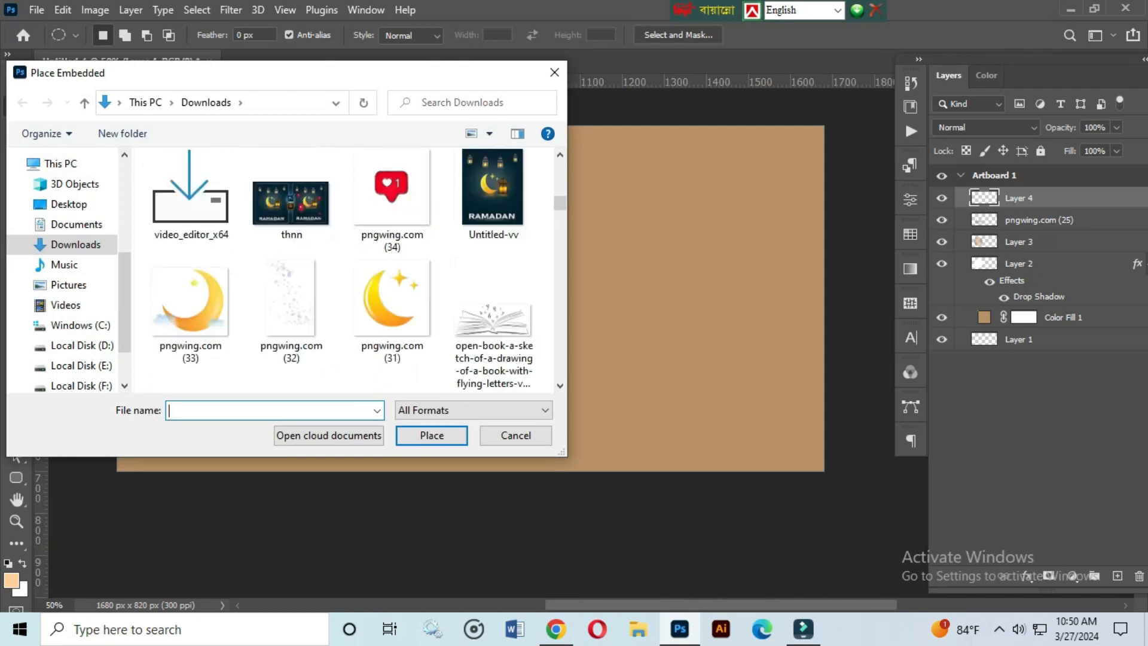
{"action": "double_click", "coordinate": [291, 200]}
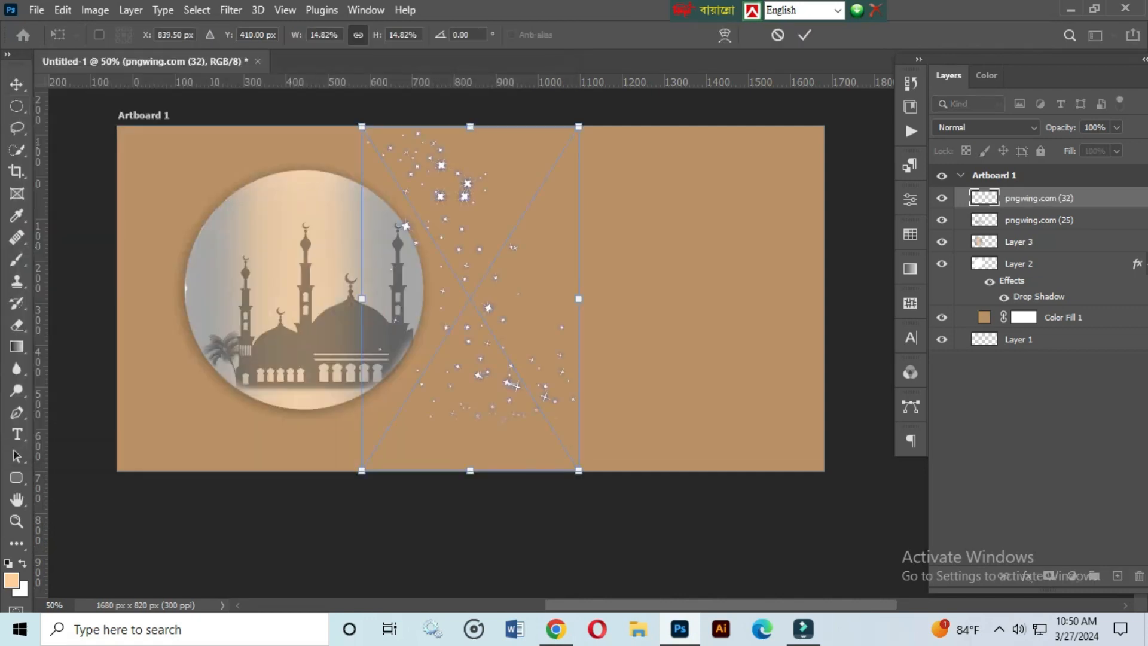
- Rotate the stars image 90°, enlarge it to spread across the artboard, and commit the placement
{"action": "left_click_drag", "start_coordinate": [489, 84], "coordinate": [784, 332]}
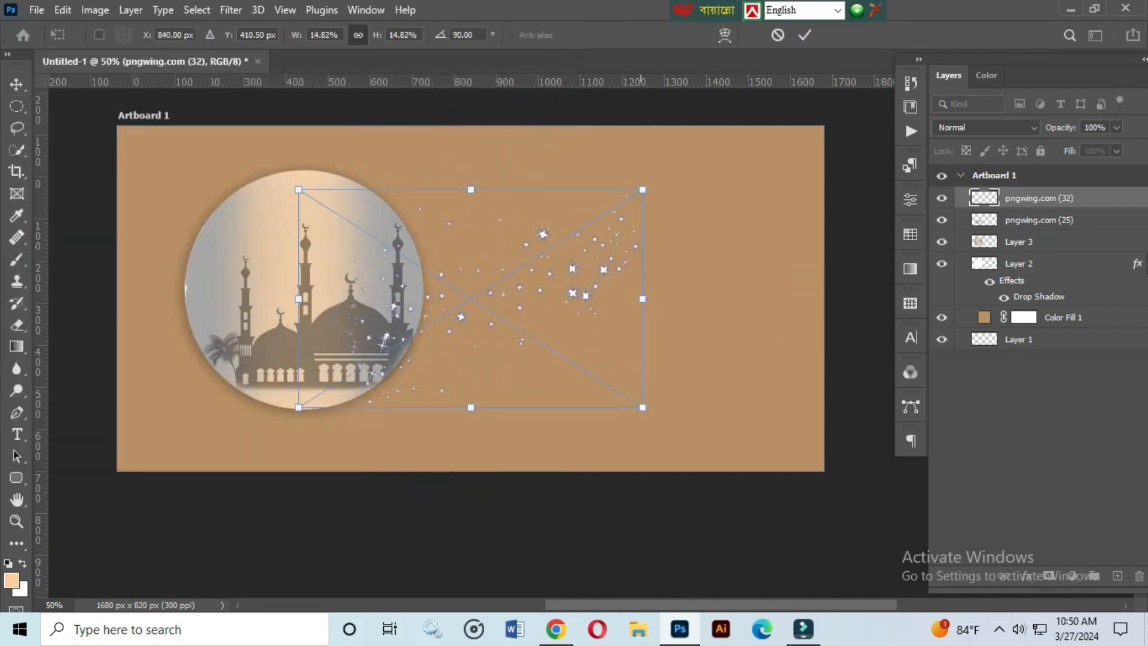
{"action": "left_click_drag", "start_coordinate": [641, 407], "coordinate": [848, 498]}
{"action": "left_click_drag", "start_coordinate": [641, 292], "coordinate": [613, 292]}
{"action": "key", "text": "Return"}
- Move the stars layer pngwing.com (32) beneath the circle's Layer 2 and set its blend mode to Overlay
{"action": "left_click_drag", "start_coordinate": [1016, 197], "coordinate": [986, 305]}
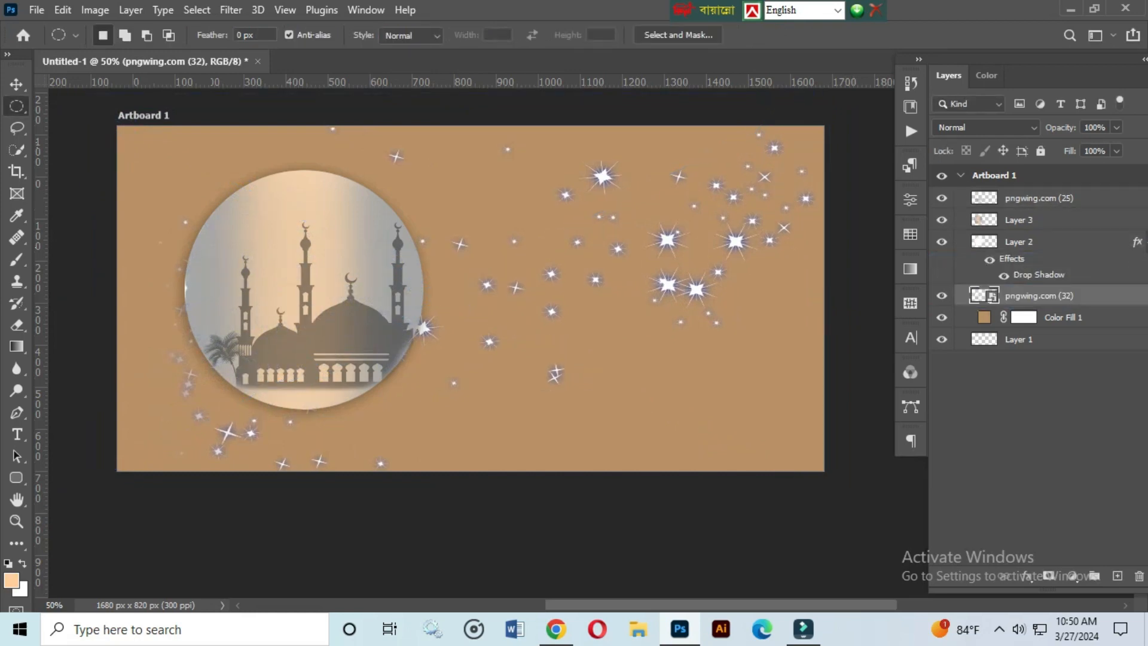
{"action": "left_click", "coordinate": [987, 127]}
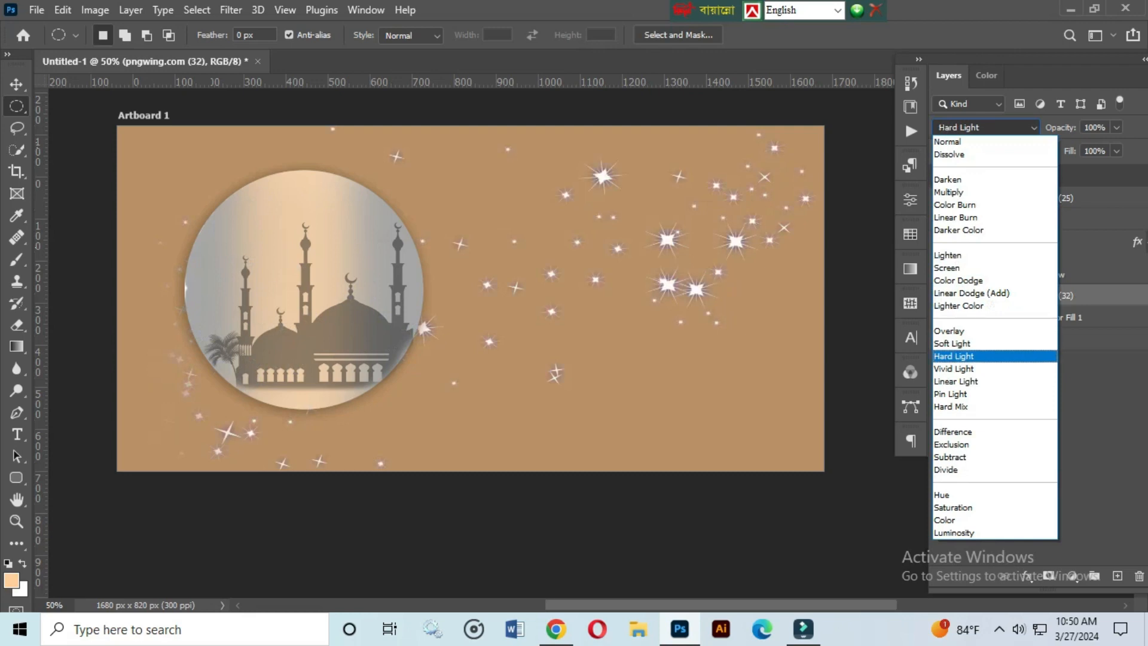
{"action": "left_click", "coordinate": [981, 331]}
{"action": "key", "text": "v"}
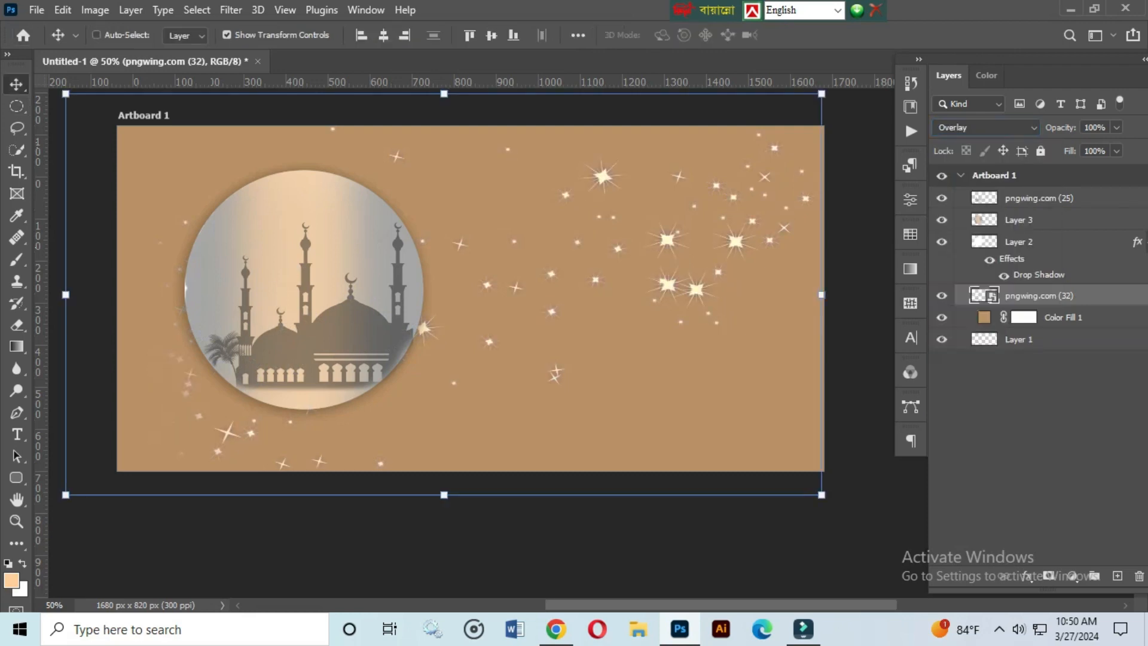
- Add the white text RAMADAN in Times New Roman Regular, 24 pt, above the mosque layer, beside the circle
{"action": "left_click", "coordinate": [1039, 198]}
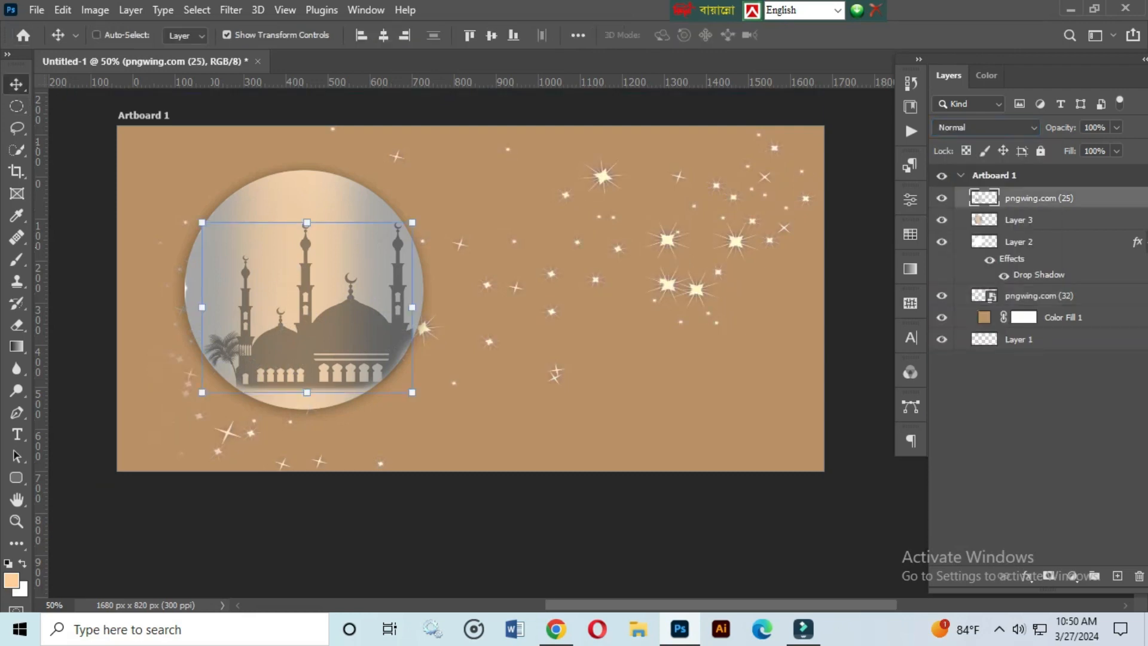
{"action": "key", "text": "ctrl+shift+alt+n"}
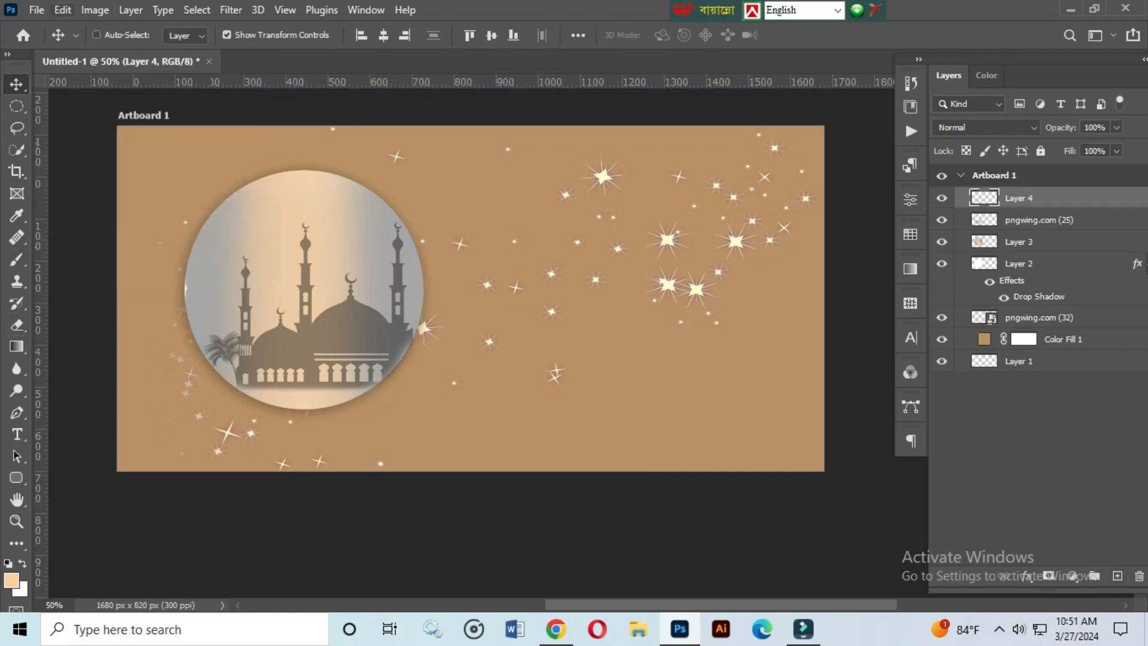
{"action": "left_click", "coordinate": [17, 434]}
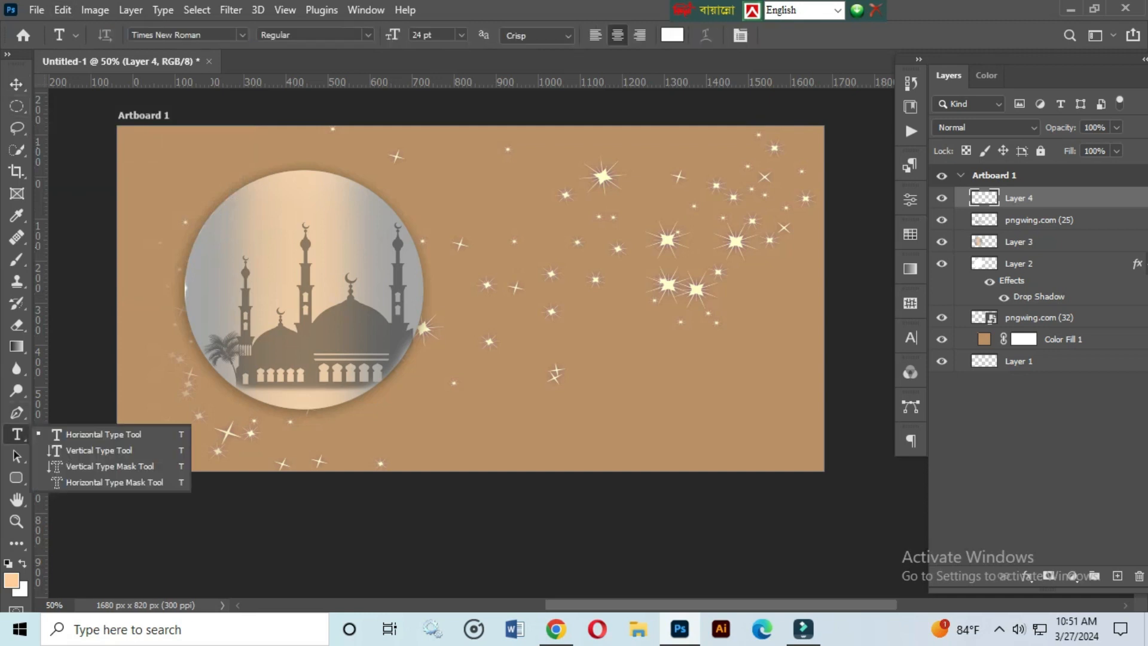
{"action": "left_click", "coordinate": [102, 434]}
{"action": "left_click", "coordinate": [531, 285]}
{"action": "key", "text": "BackSpace"}
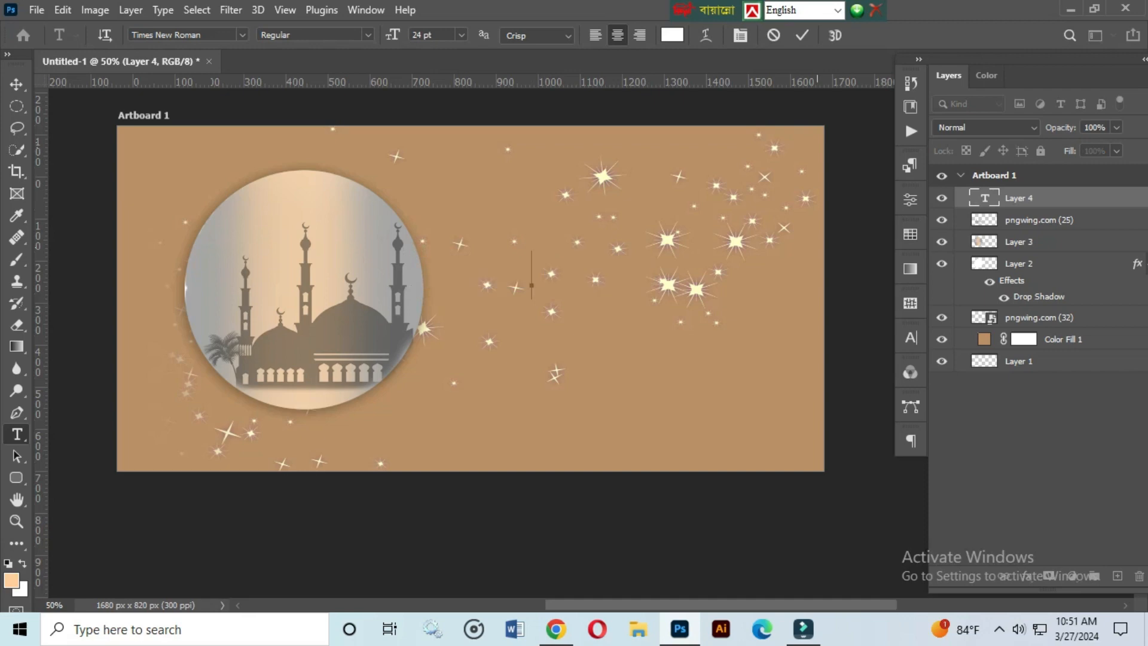
{"action": "type", "text": "RAMA"}
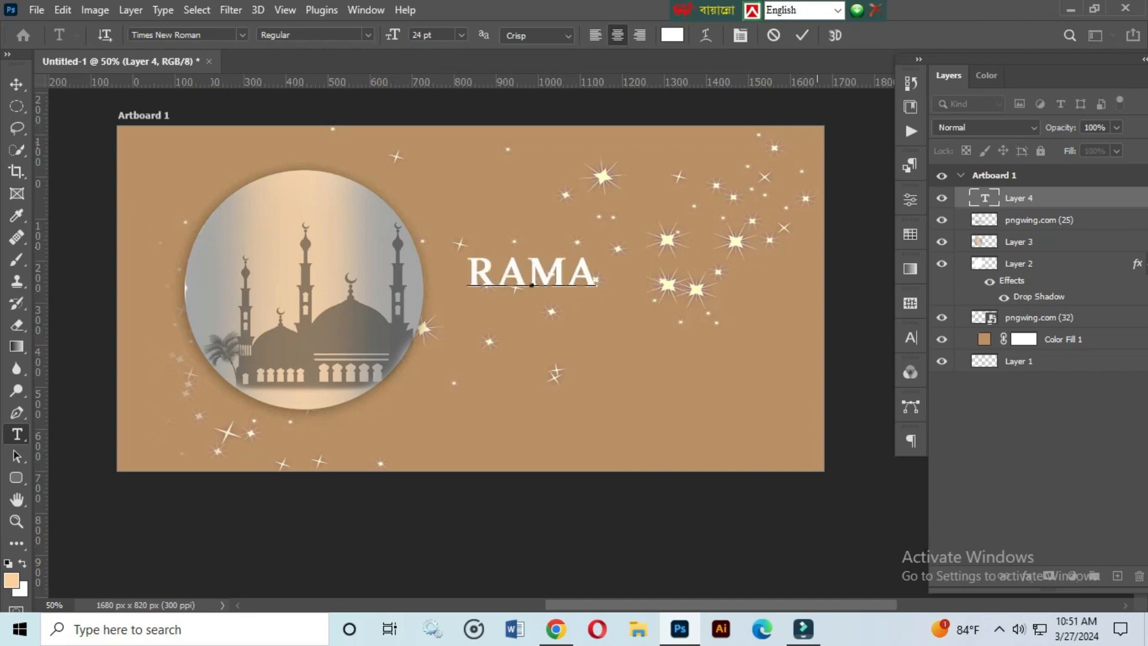
{"action": "type", "text": "DAN"}
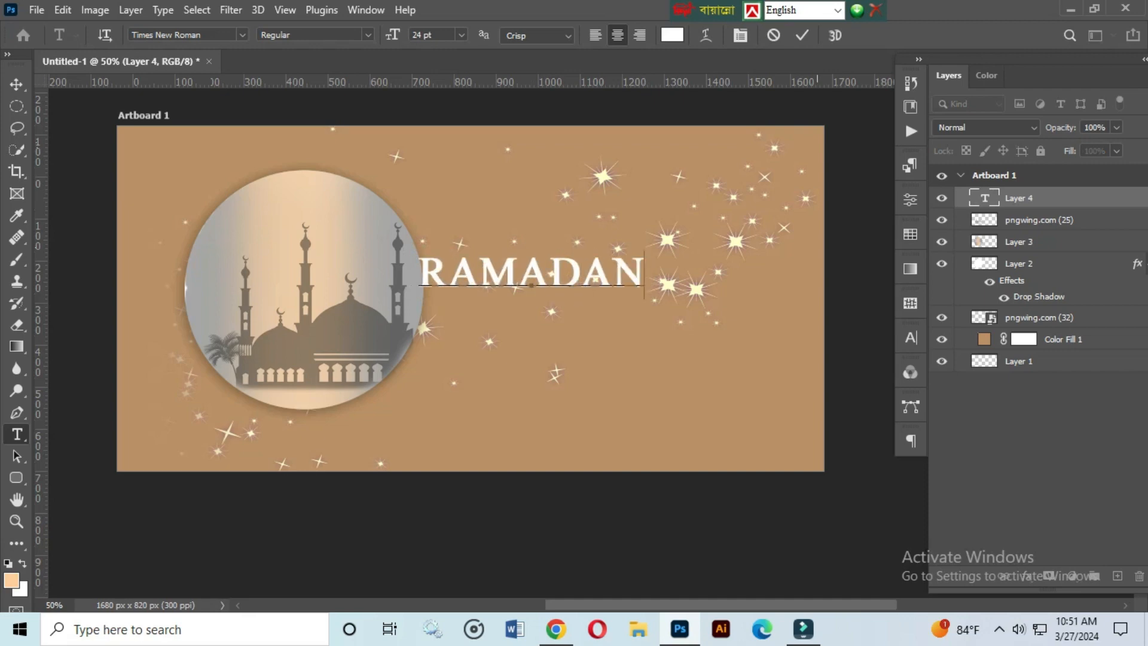
{"action": "key", "text": "ctrl+Return"}
- Narrow the RAMADAN text to about 77% width, enlarge it across the area right of the circle, and commit the transform
{"action": "key", "text": "ctrl+t"}
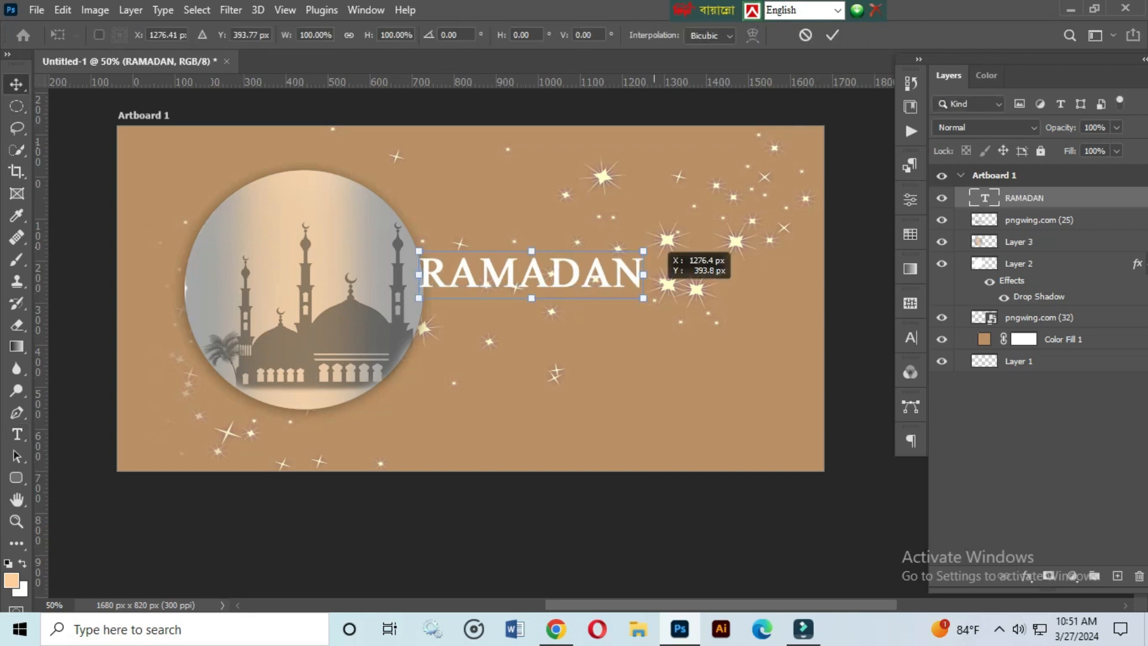
{"action": "left_click_drag", "start_coordinate": [645, 249], "coordinate": [650, 251]}
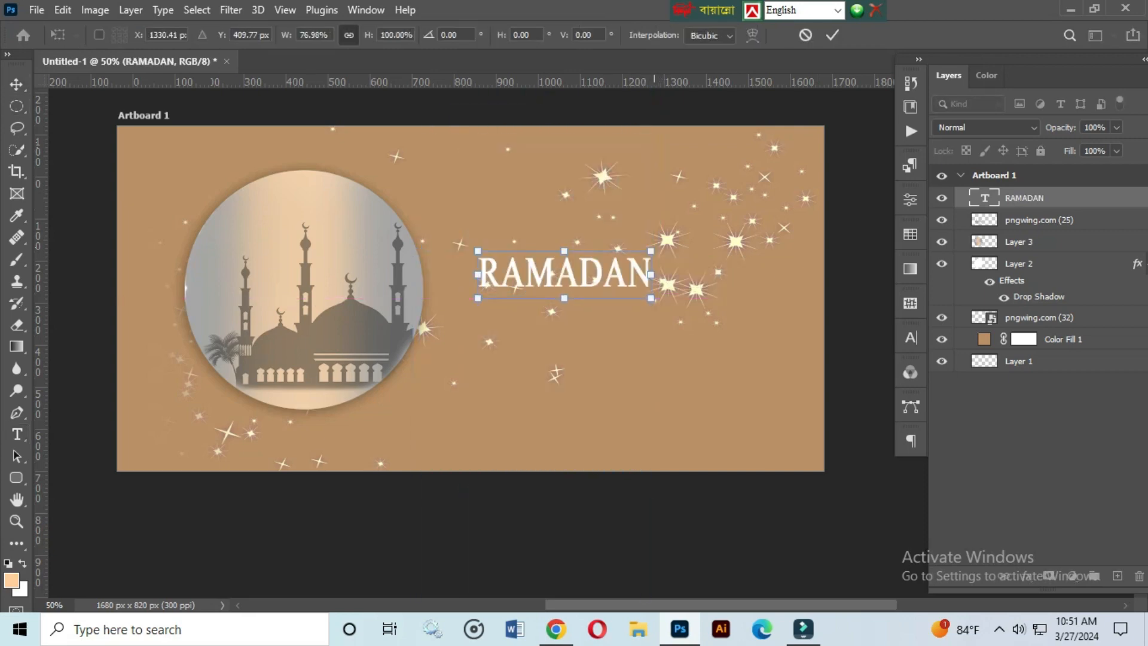
{"action": "left_click_drag", "start_coordinate": [650, 298], "coordinate": [747, 324]}
{"action": "key", "text": "Return"}
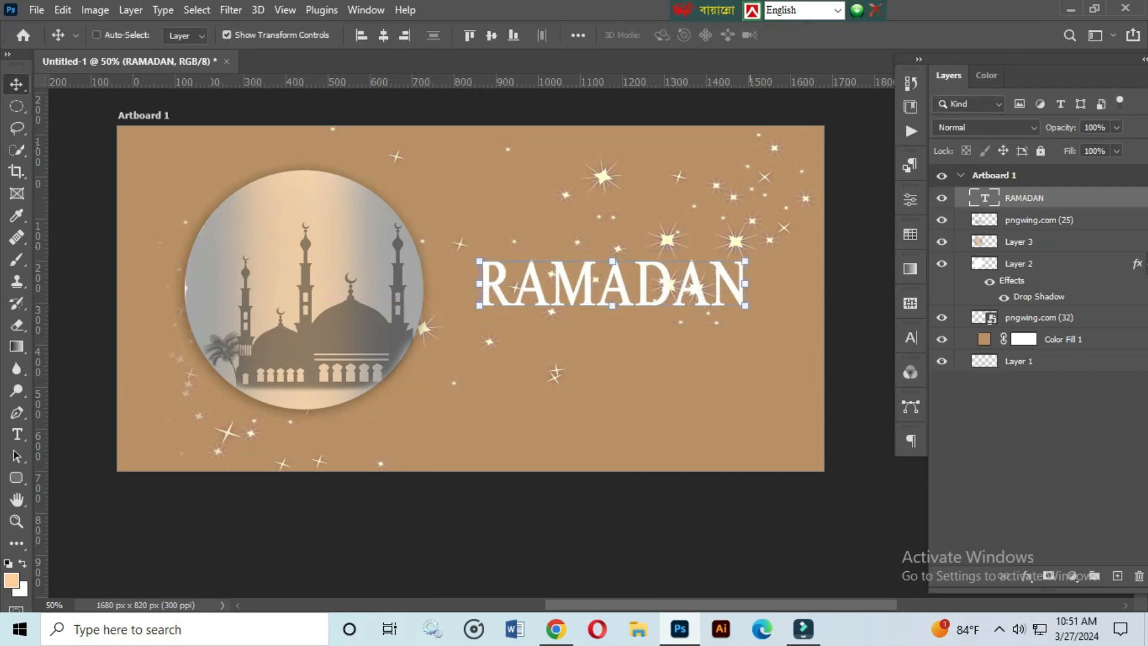
- Move the RAMADAN text to the artboard's lower-right area and reduce its height to about 70%
{"action": "left_click_drag", "start_coordinate": [658, 281], "coordinate": [662, 424]}
{"action": "left_click", "coordinate": [617, 450]}
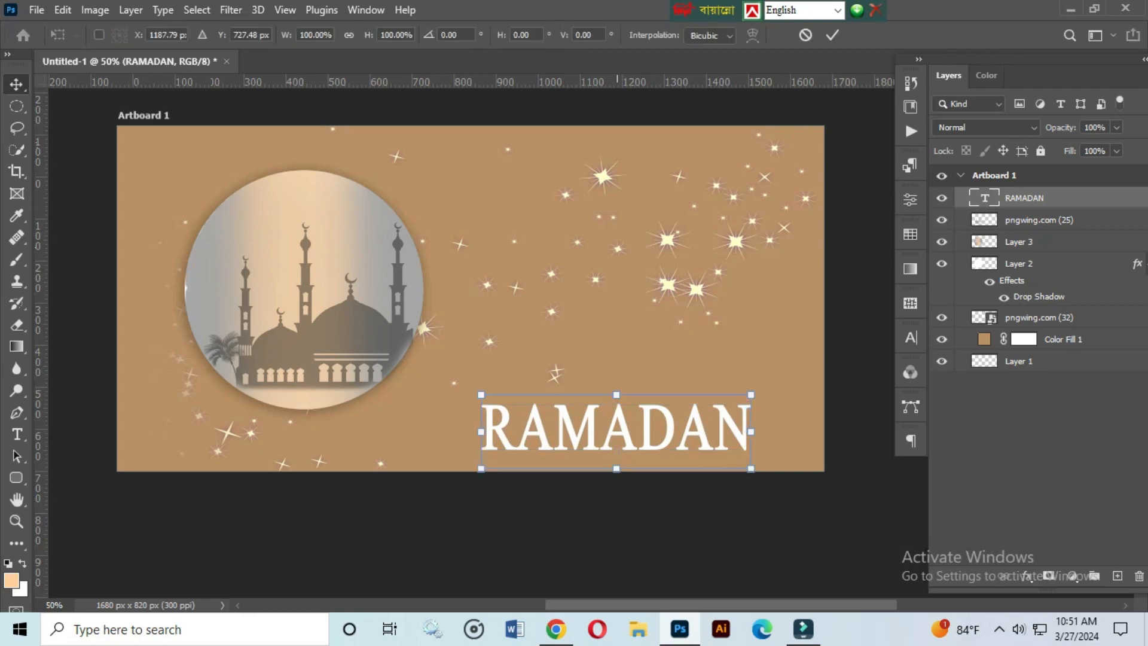
{"action": "left_click_drag", "start_coordinate": [615, 465], "coordinate": [616, 443]}
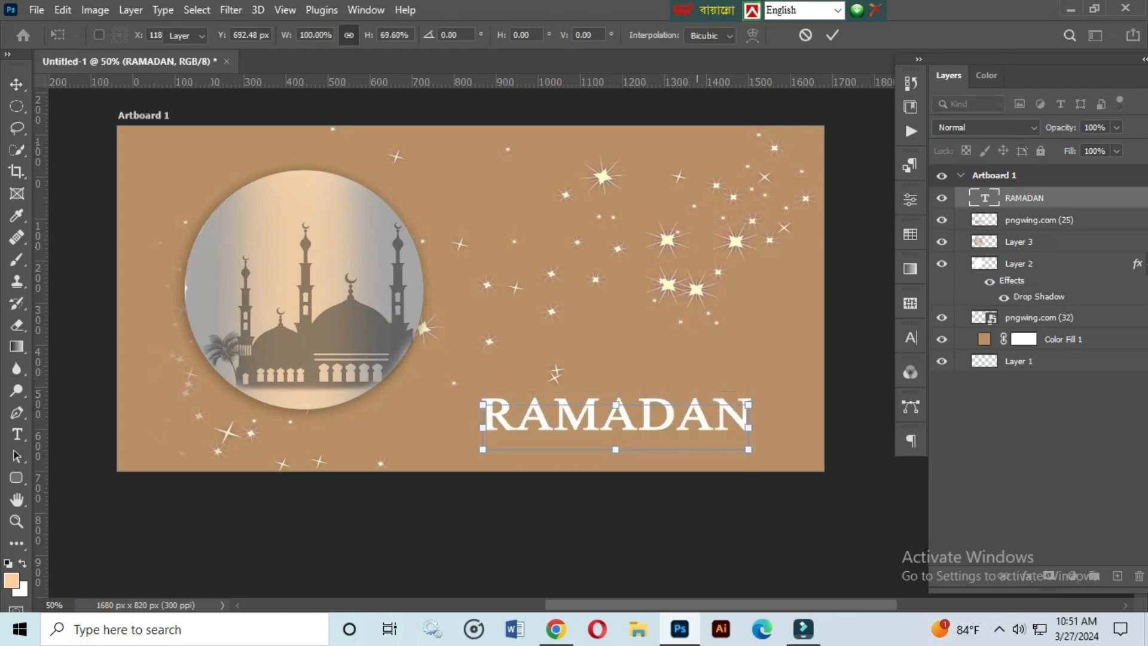
{"action": "key", "text": "Return"}
{"action": "left_click_drag", "start_coordinate": [650, 402], "coordinate": [659, 434]}
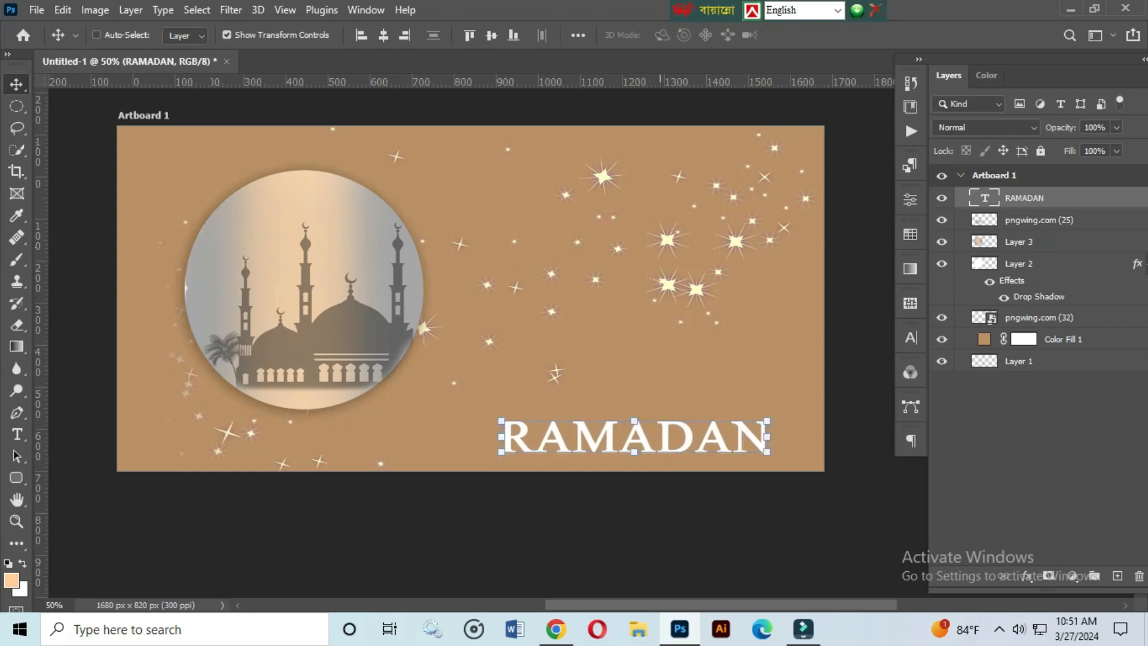
- Add an outside stroke in orange-yellow ffae00 to the RAMADAN text layer
{"action": "right_click", "coordinate": [1069, 197]}
{"action": "left_click", "coordinate": [956, 18]}
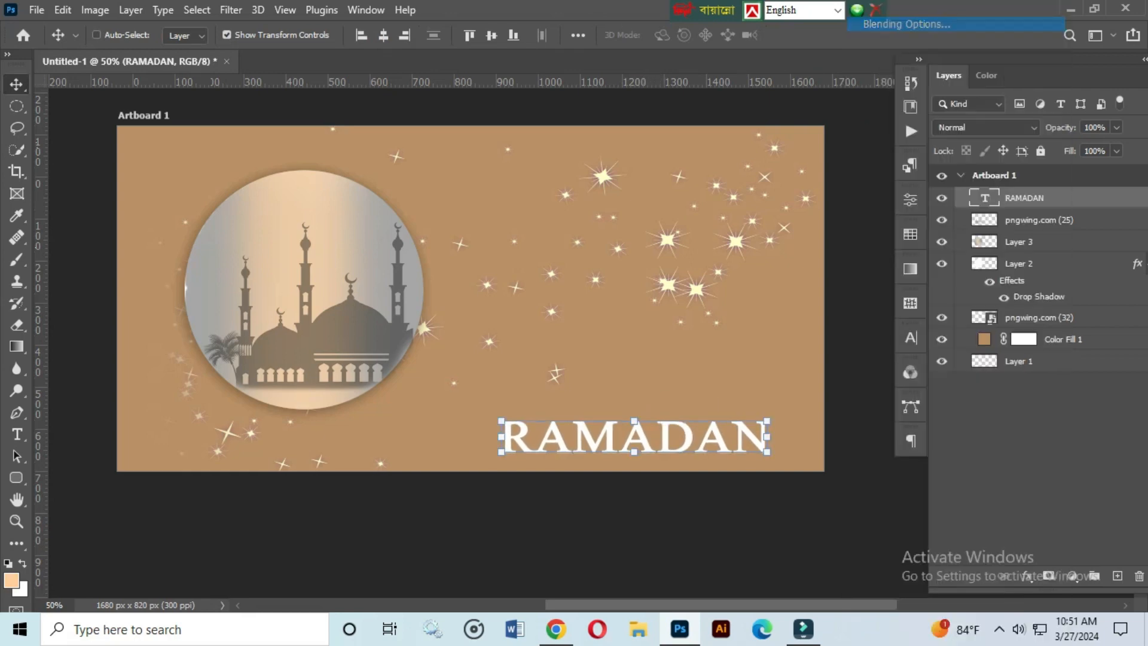
{"action": "left_click_drag", "start_coordinate": [997, 188], "coordinate": [1059, 187]}
{"action": "left_click", "coordinate": [828, 323]}
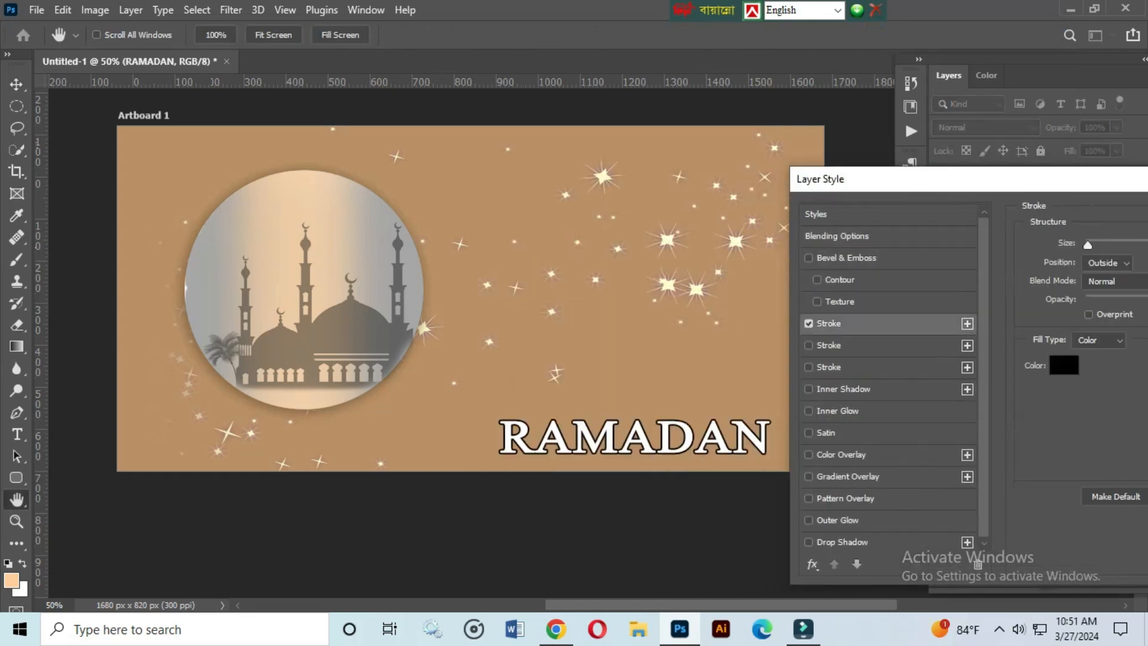
{"action": "left_click", "coordinate": [1063, 364]}
{"action": "type", "text": "ffffff"}
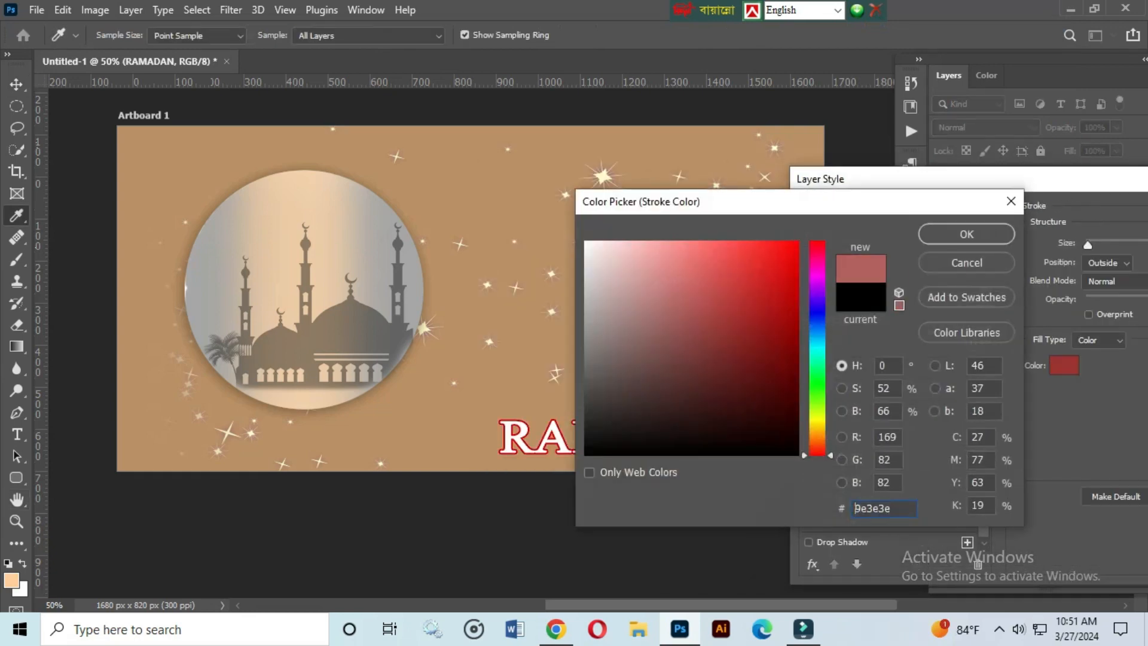
{"action": "type", "text": "ffae00"}
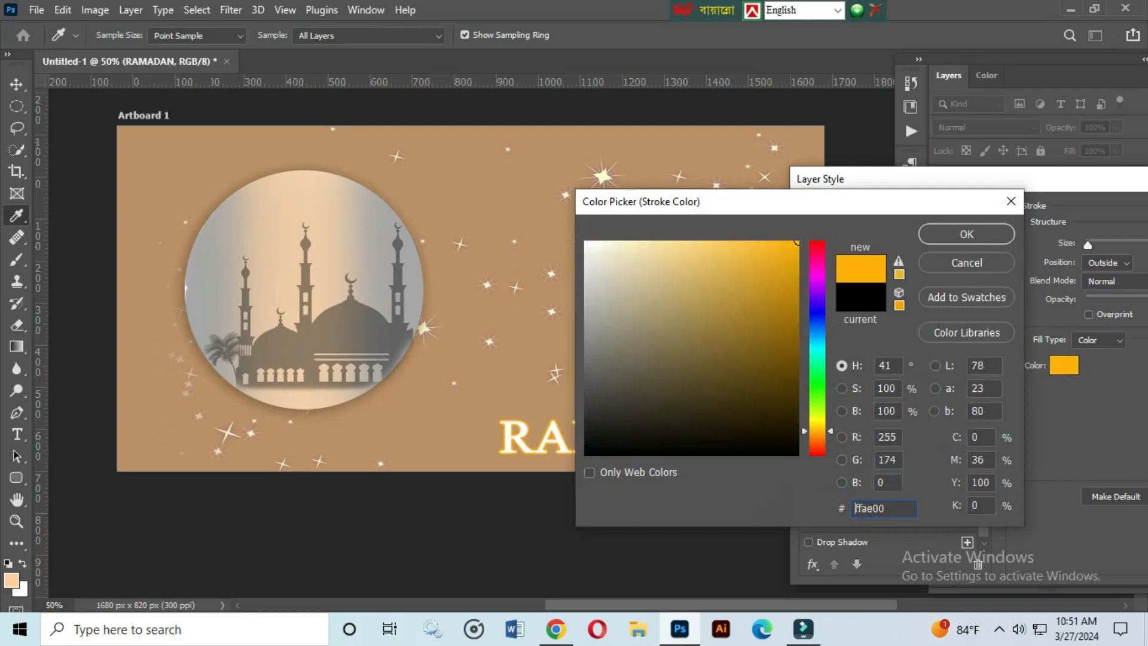
{"action": "mouse_move", "coordinate": [798, 241]}
{"action": "left_mouse_down"}
{"action": "mouse_move", "coordinate": [654, 242]}
{"action": "mouse_move", "coordinate": [798, 242]}
{"action": "left_mouse_up"}
{"action": "left_click", "coordinate": [966, 234]}
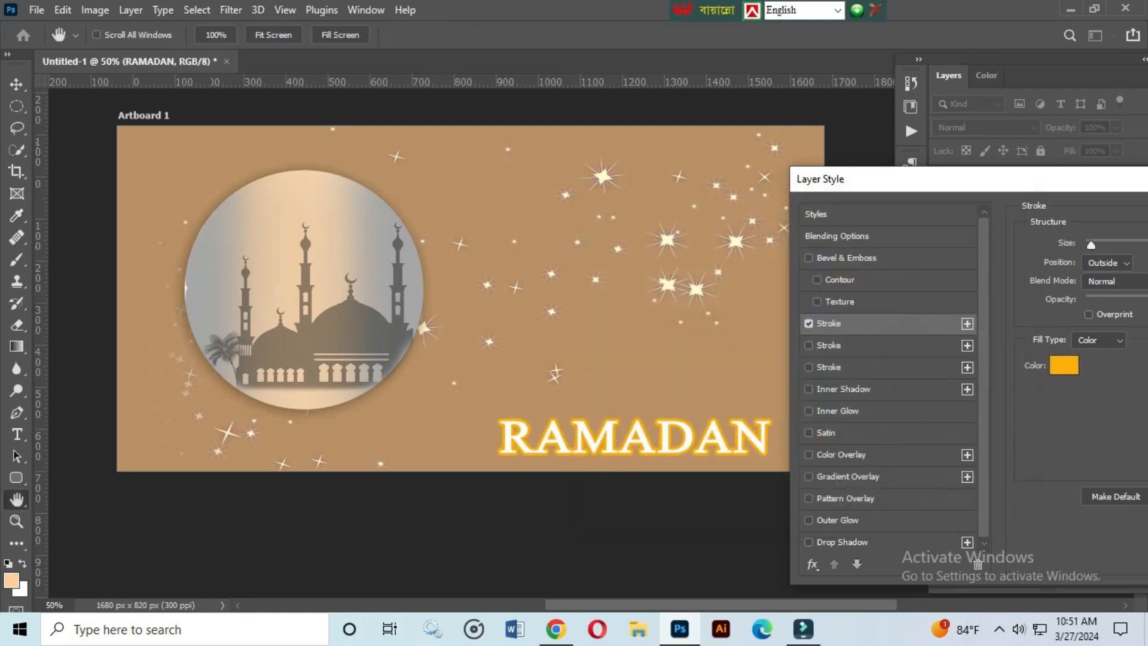
- Add a drop shadow to the RAMADAN text, set its color to black, and apply the layer style
{"action": "left_click_drag", "start_coordinate": [1127, 184], "coordinate": [993, 156]}
{"action": "left_click", "coordinate": [707, 515]}
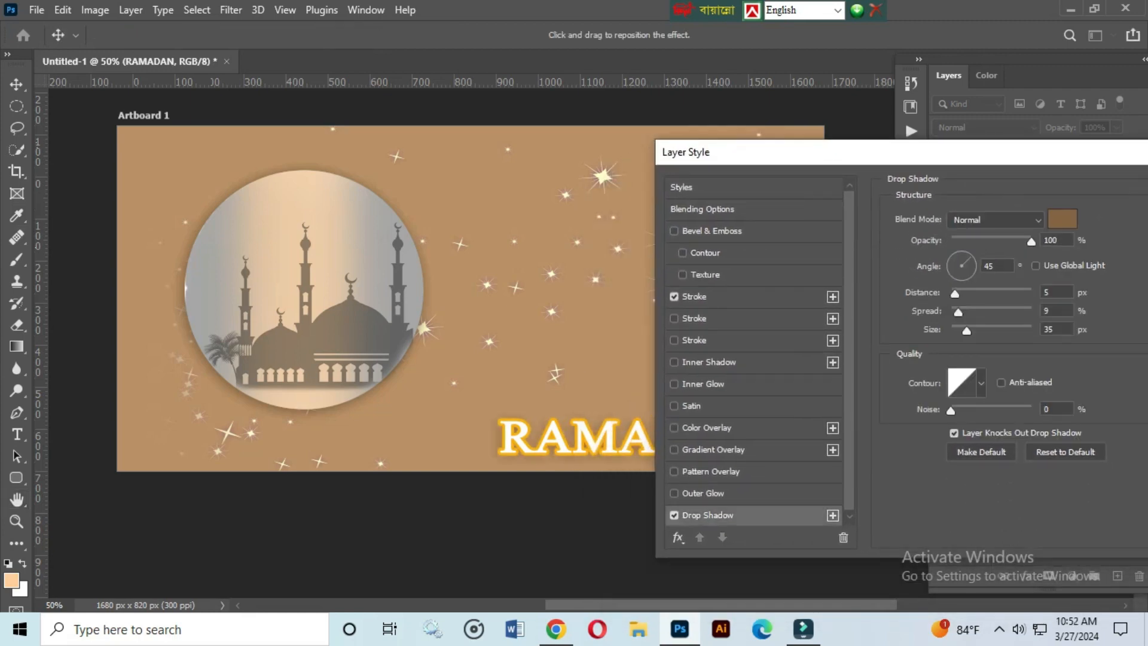
{"action": "left_click", "coordinate": [1062, 220]}
{"action": "mouse_move", "coordinate": [646, 418]}
{"action": "left_mouse_down"}
{"action": "mouse_move", "coordinate": [631, 454]}
{"action": "mouse_move", "coordinate": [774, 354]}
{"action": "mouse_move", "coordinate": [732, 454]}
{"action": "left_mouse_up"}
{"action": "left_click", "coordinate": [966, 234]}
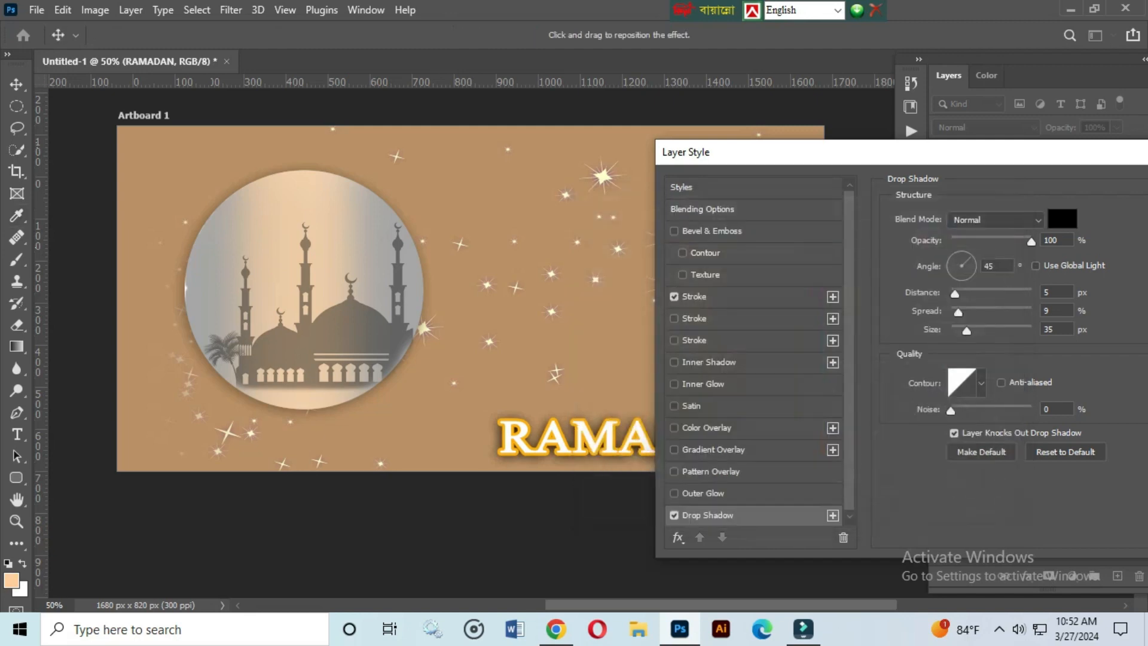
{"action": "key", "text": "Down"}
{"action": "key", "text": "Down"}
{"action": "key", "text": "Return"}
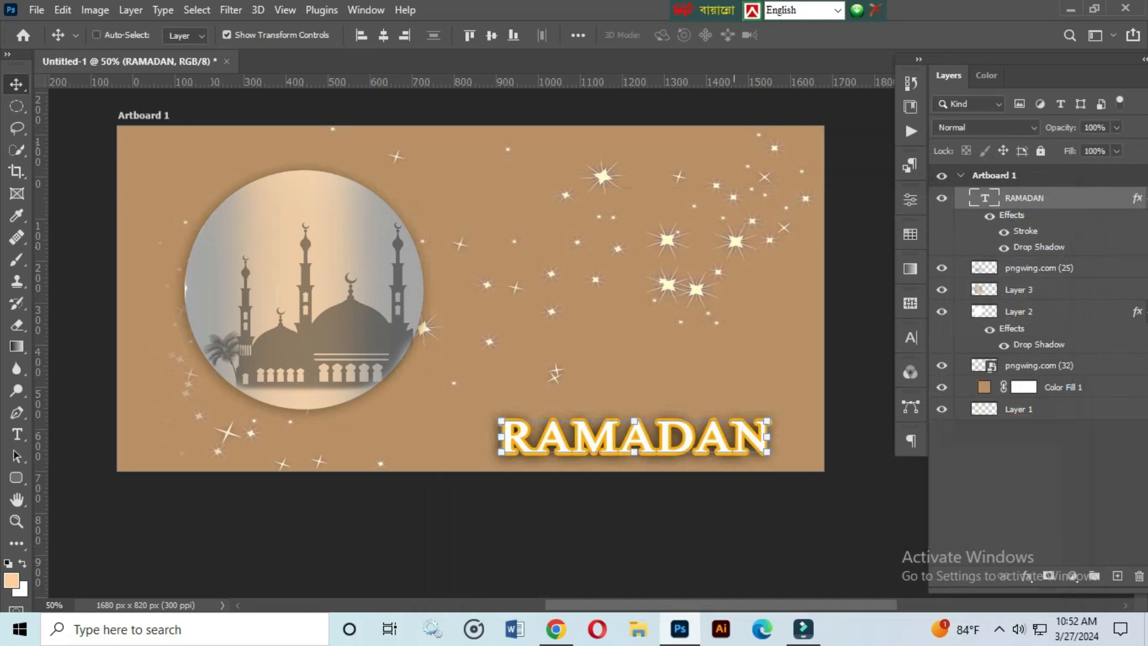
- Add a new layer above the RAMADAN text and place the lantern image pngwing.com (27) from Downloads as an embedded image
{"action": "key", "text": "m"}
{"action": "scroll", "coordinate": [676, 429], "scroll_direction": "down", "scroll_amount": 1}
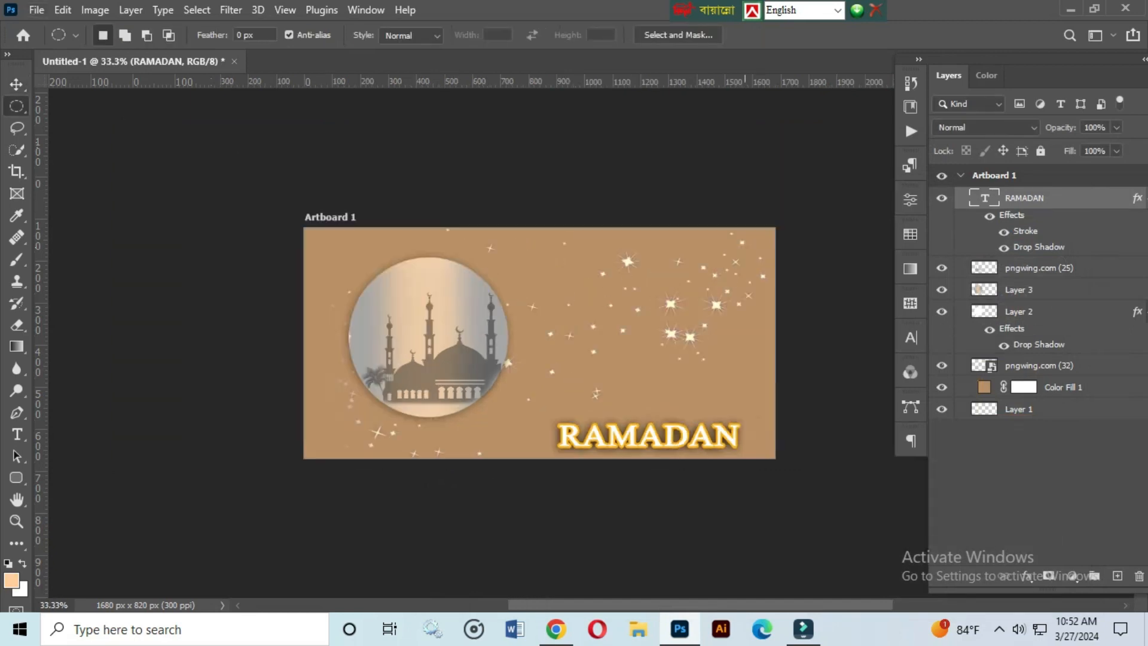
{"action": "scroll", "coordinate": [646, 394], "scroll_direction": "up", "scroll_amount": 1}
{"action": "left_click_drag", "start_coordinate": [677, 429], "coordinate": [702, 405]}
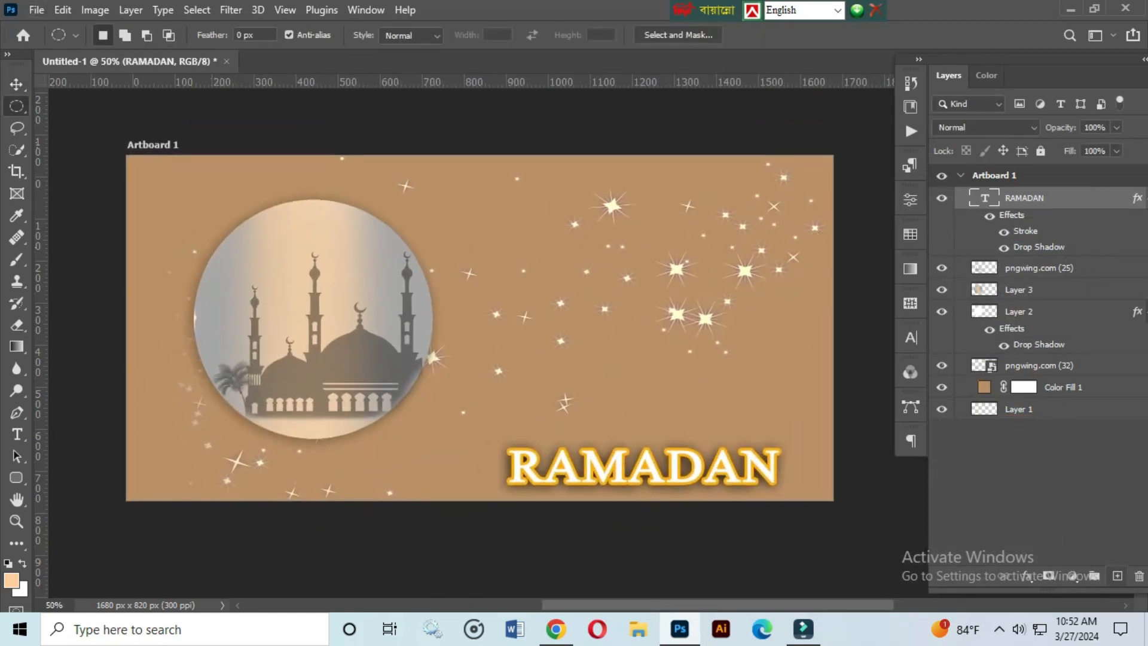
{"action": "left_click", "coordinate": [1117, 575]}
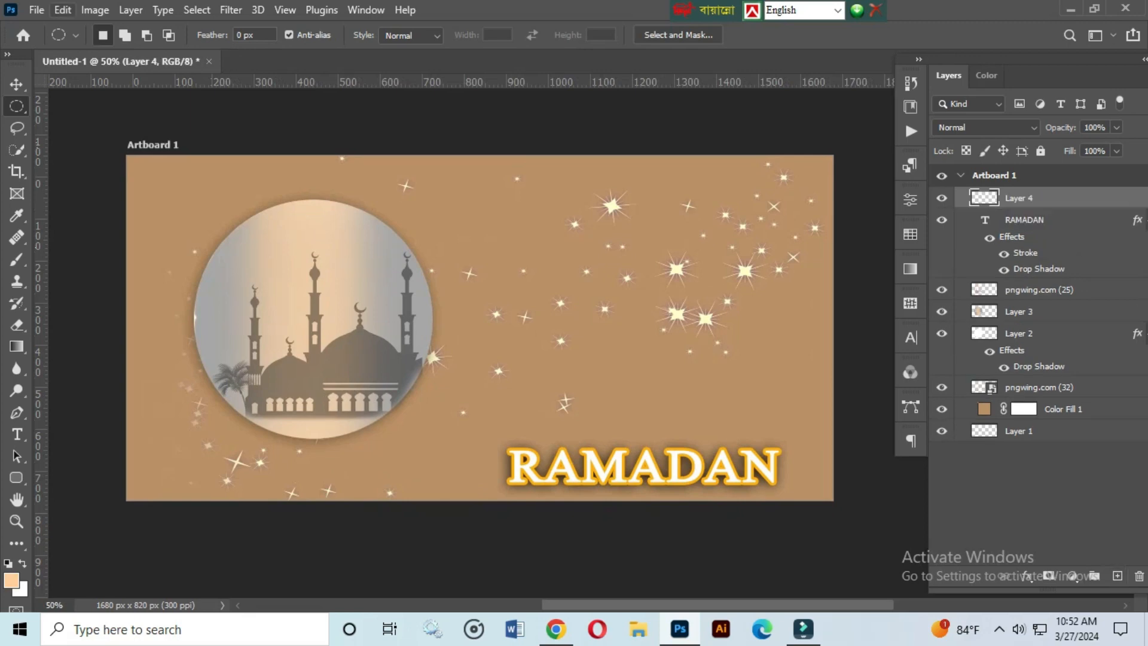
{"action": "left_click", "coordinate": [36, 9]}
{"action": "left_click", "coordinate": [66, 341]}
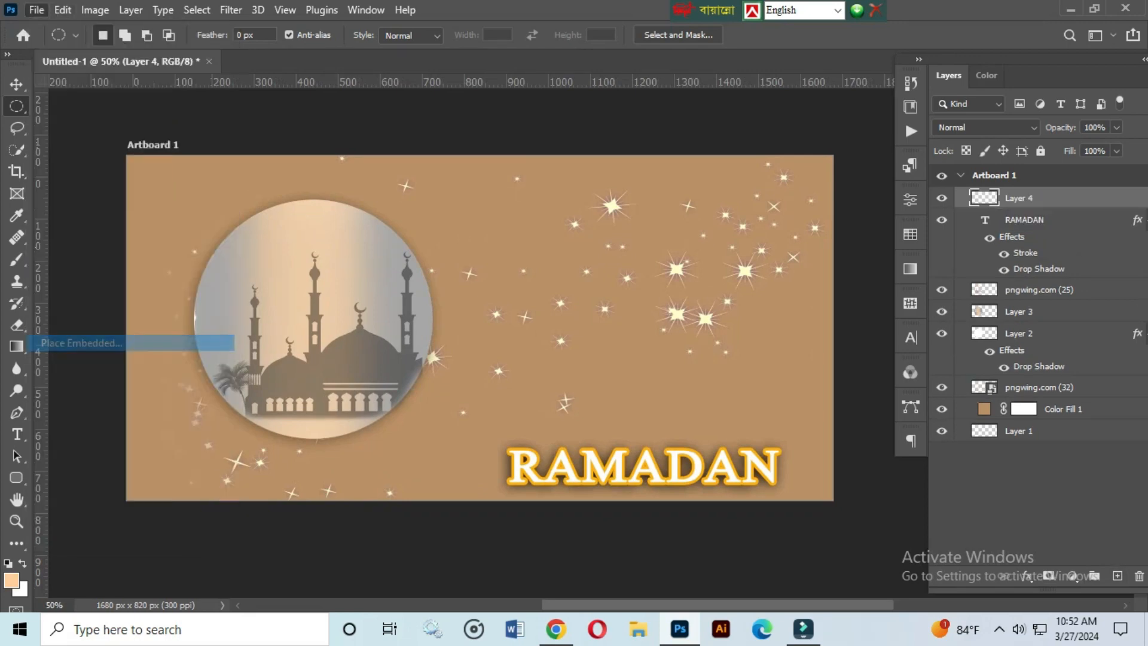
{"action": "scroll", "coordinate": [291, 334], "scroll_direction": "down", "scroll_amount": 15}
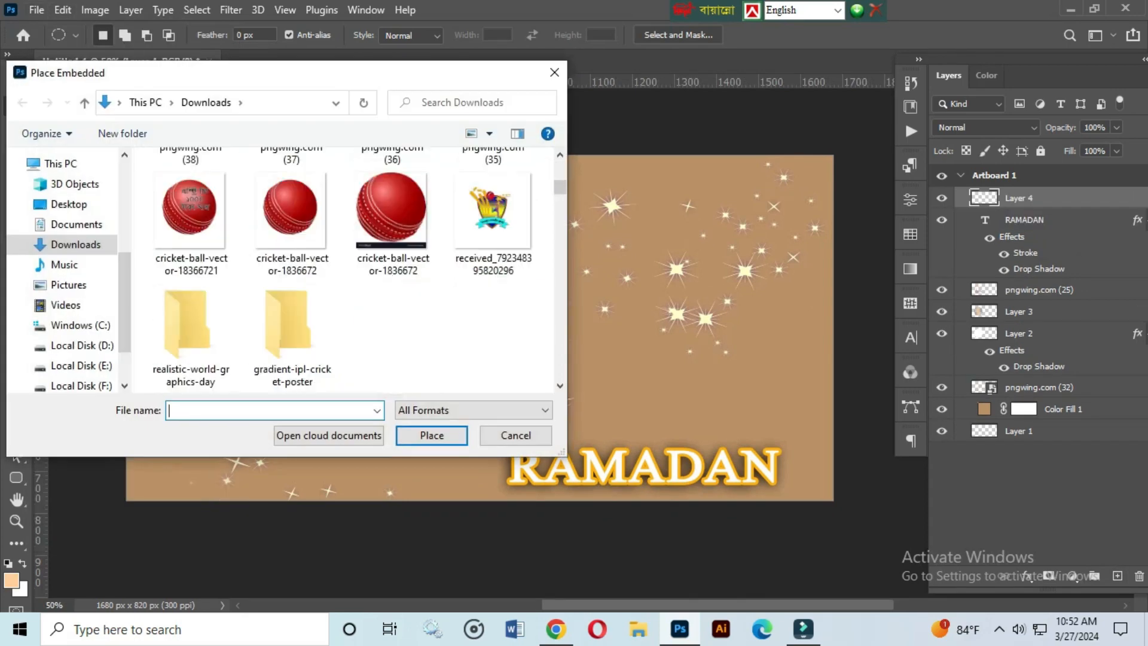
{"action": "scroll", "coordinate": [347, 269], "scroll_direction": "down", "scroll_amount": 12}
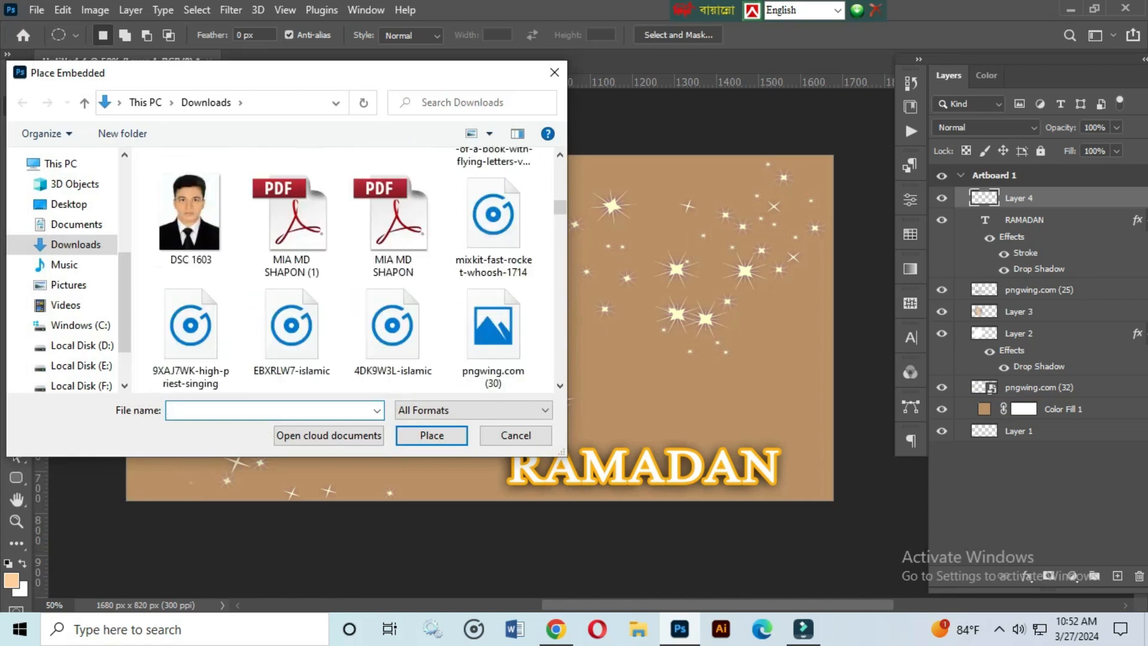
{"action": "scroll", "coordinate": [292, 268], "scroll_direction": "down", "scroll_amount": 3}
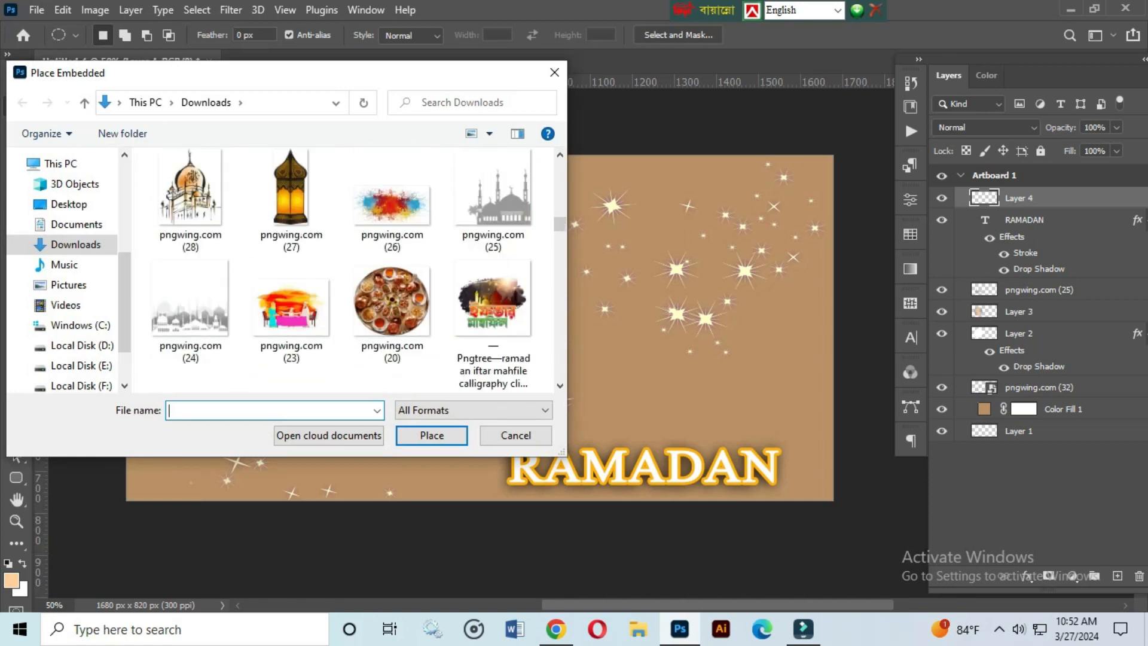
{"action": "double_click", "coordinate": [293, 194]}
- Shrink the lantern to about 6% scale, position it above the right end of the RAMADAN text, and commit the placement
{"action": "left_click_drag", "start_coordinate": [500, 334], "coordinate": [665, 281]}
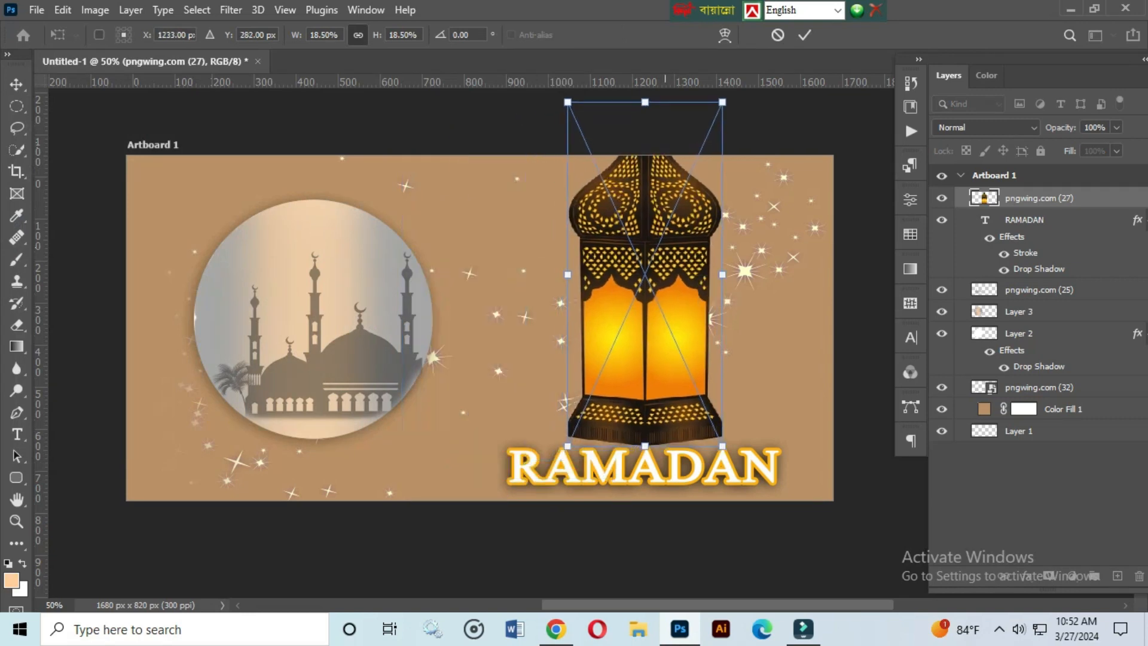
{"action": "left_click_drag", "start_coordinate": [723, 447], "coordinate": [704, 394]}
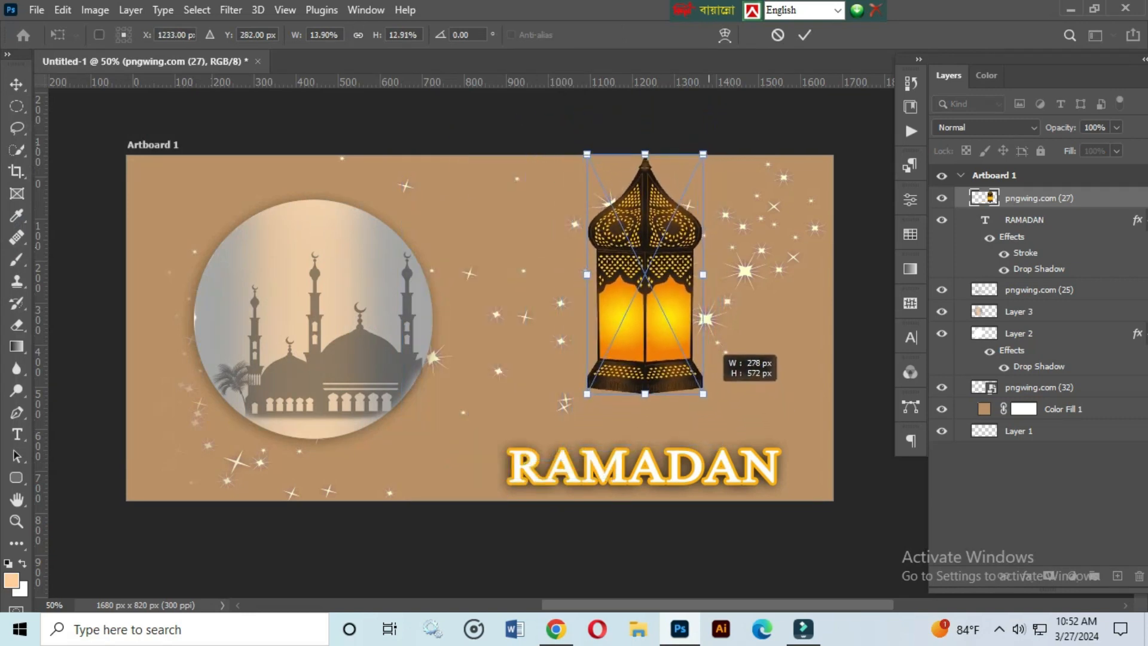
{"action": "left_click_drag", "start_coordinate": [658, 341], "coordinate": [725, 383]}
{"action": "left_click_drag", "start_coordinate": [771, 436], "coordinate": [739, 371]}
{"action": "left_click_drag", "start_coordinate": [720, 326], "coordinate": [761, 381]}
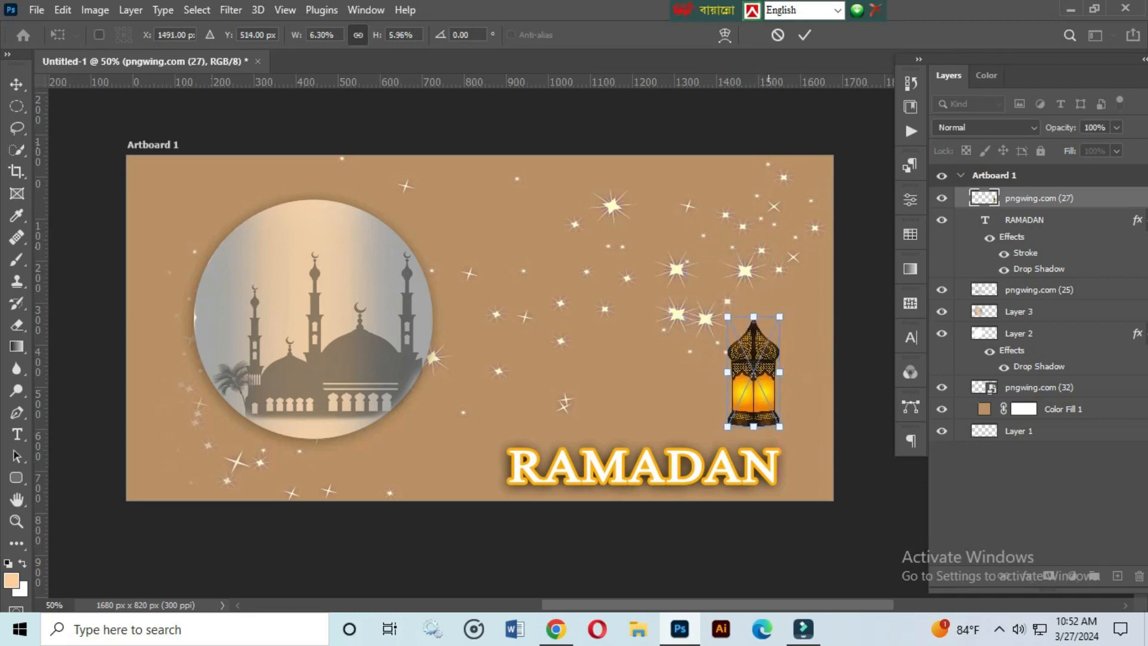
{"action": "key", "text": "Return"}
{"action": "key", "text": "m"}
{"action": "key", "text": "v"}
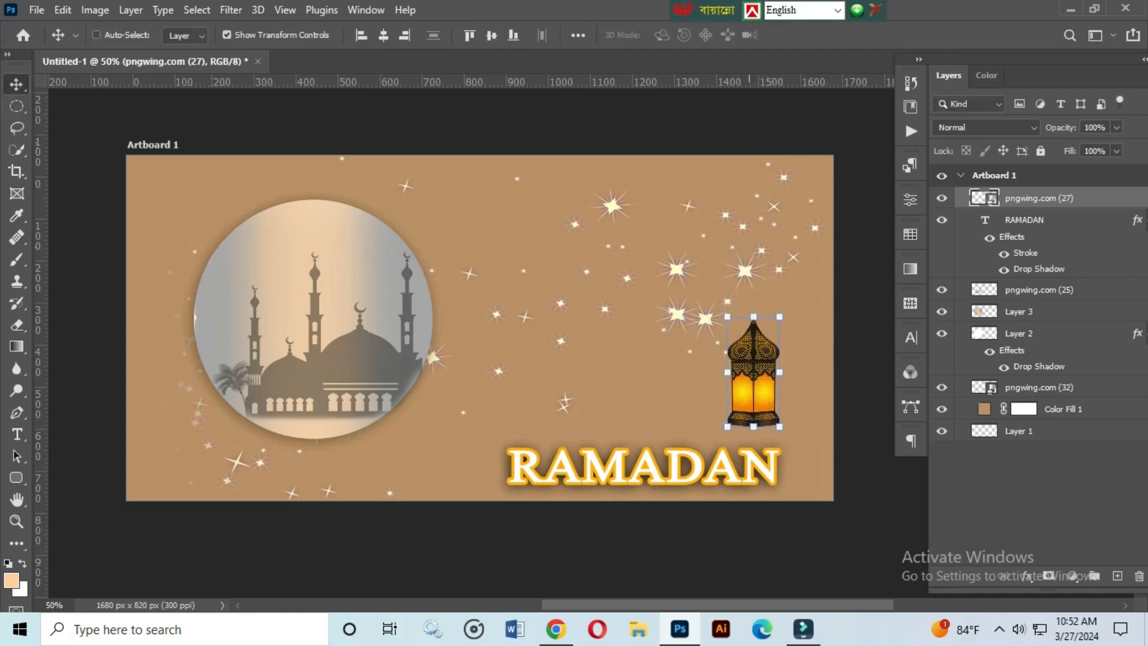
- Enlarge the lantern to about 7.3% scale and add a copy immediately to its left, reduced to 5.30% width and 4.79% height
{"action": "left_click_drag", "start_coordinate": [766, 338], "coordinate": [734, 357]}
{"action": "key", "text": "Return"}
{"action": "key", "text": "ctrl+t"}
{"action": "left_click_drag", "start_coordinate": [711, 291], "coordinate": [711, 344]}
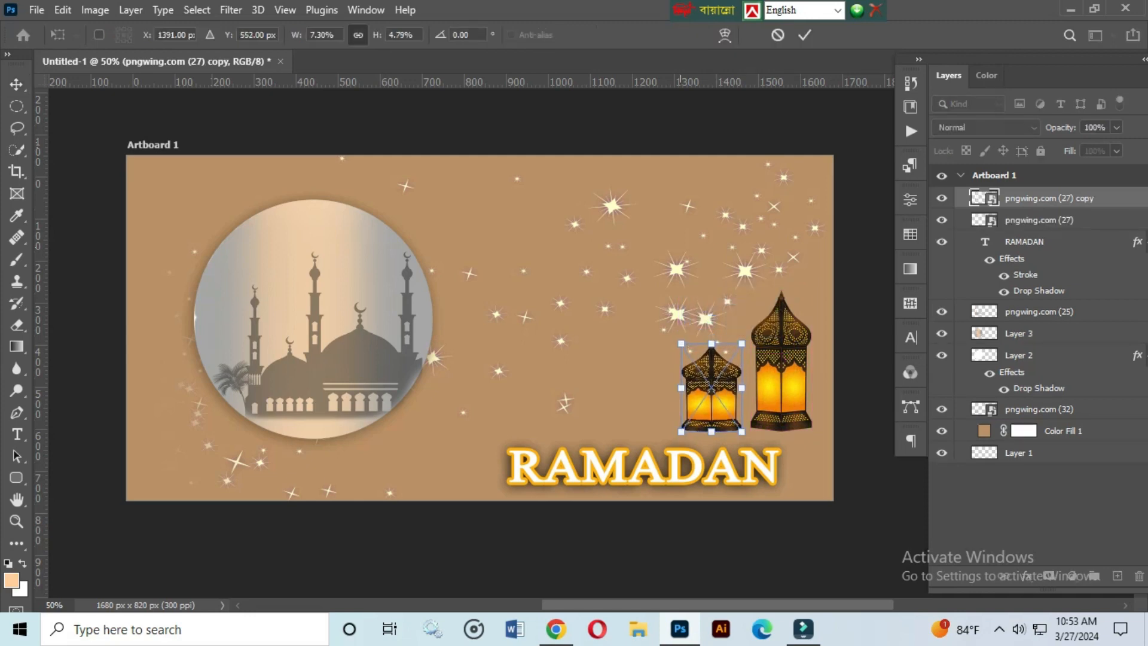
{"action": "left_click_drag", "start_coordinate": [682, 387], "coordinate": [719, 383]}
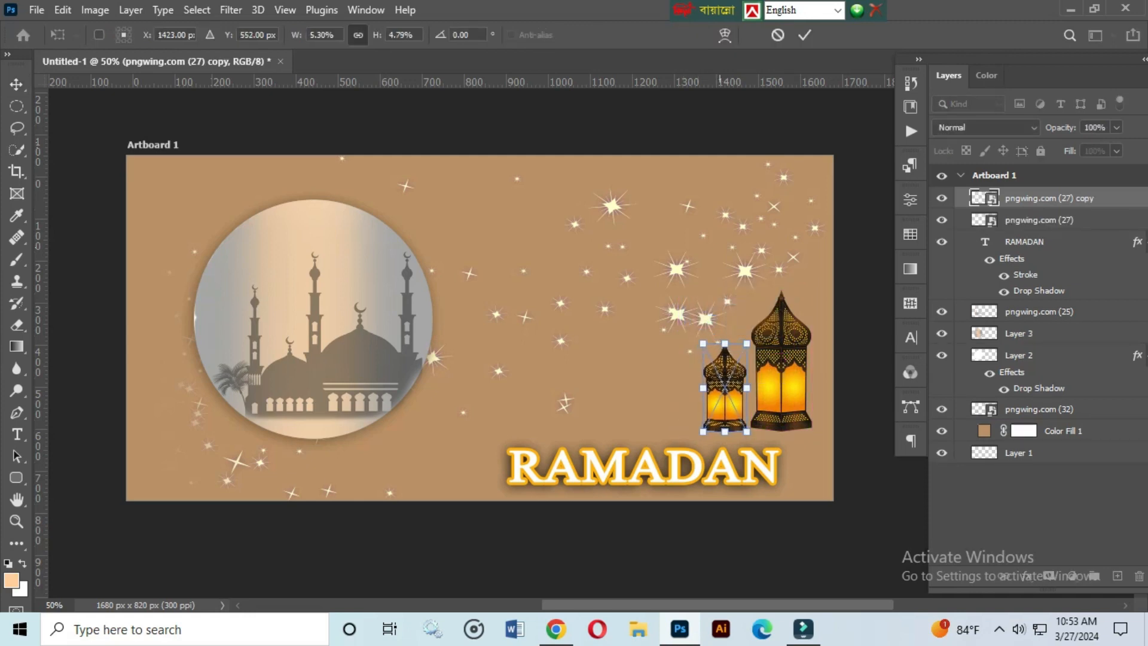
{"action": "key", "text": "alt+space"}
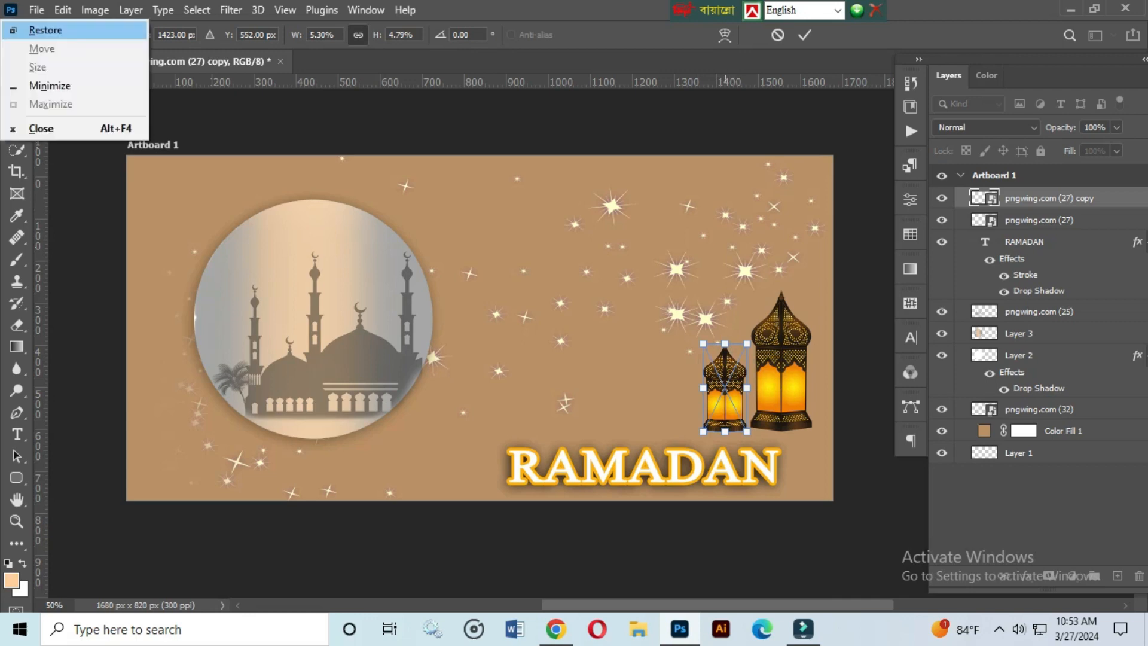
{"action": "key", "text": "Return"}
- Duplicate the medium lantern to its left and shrink the new copy so the three lanterns descend in size
{"action": "left_click_drag", "start_coordinate": [724, 387], "coordinate": [673, 389]}
{"action": "left_click_drag", "start_coordinate": [672, 346], "coordinate": [662, 374]}
{"action": "key", "text": "Return"}
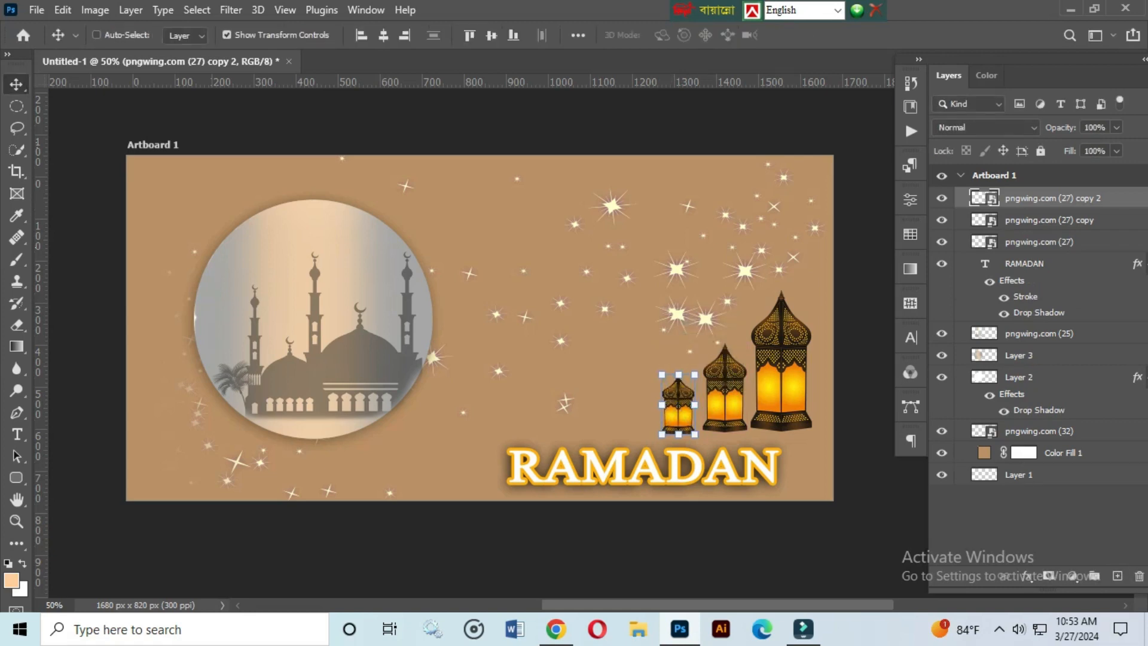
- Rasterize the three lantern layers pngwing.com (27) copy 2, pngwing.com (27) copy and pngwing.com (27)
{"action": "right_click", "coordinate": [1083, 198]}
{"action": "left_click", "coordinate": [980, 327]}
{"action": "left_click", "coordinate": [1069, 220]}
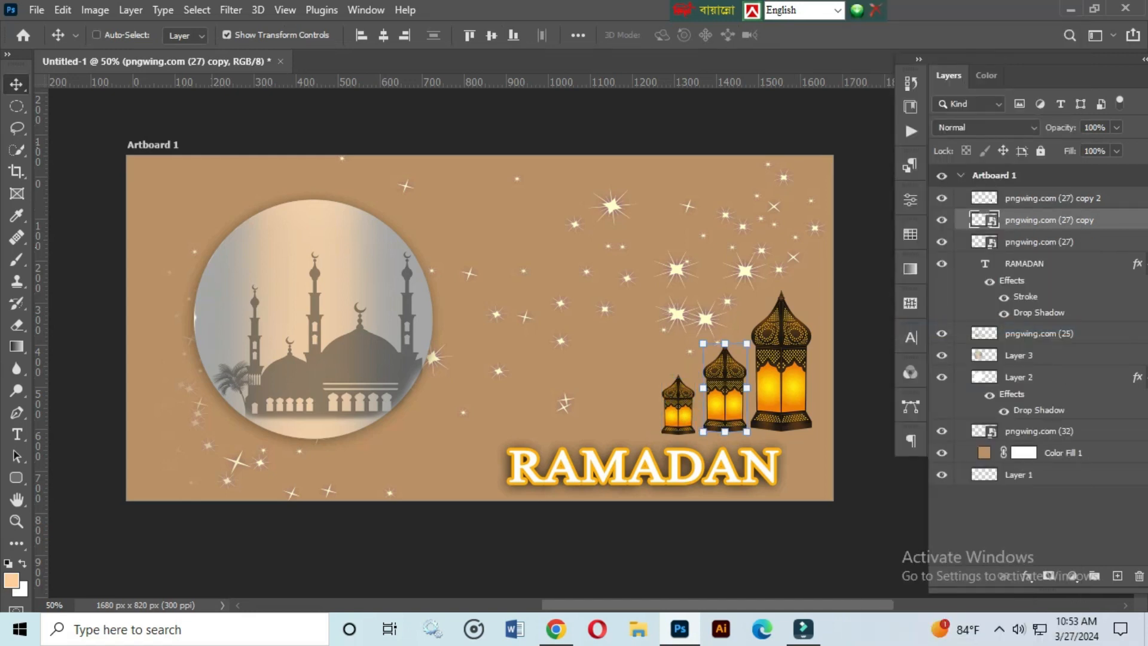
{"action": "right_click", "coordinate": [1070, 220]}
{"action": "left_click", "coordinate": [897, 328]}
{"action": "right_click", "coordinate": [1069, 241]}
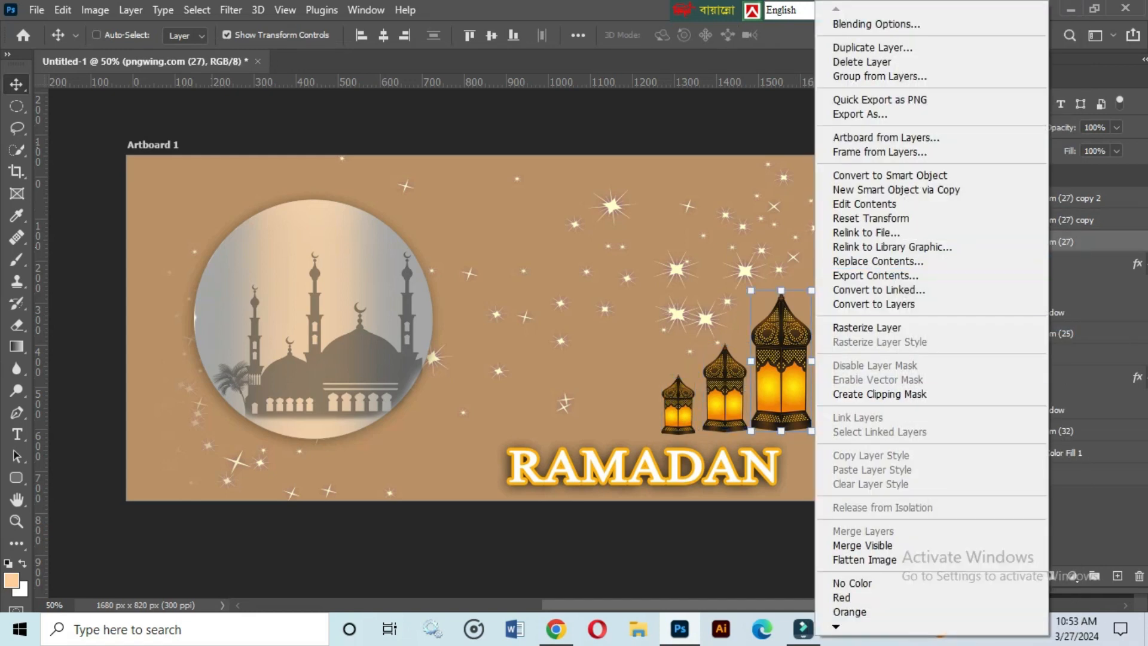
{"action": "left_click", "coordinate": [866, 327]}
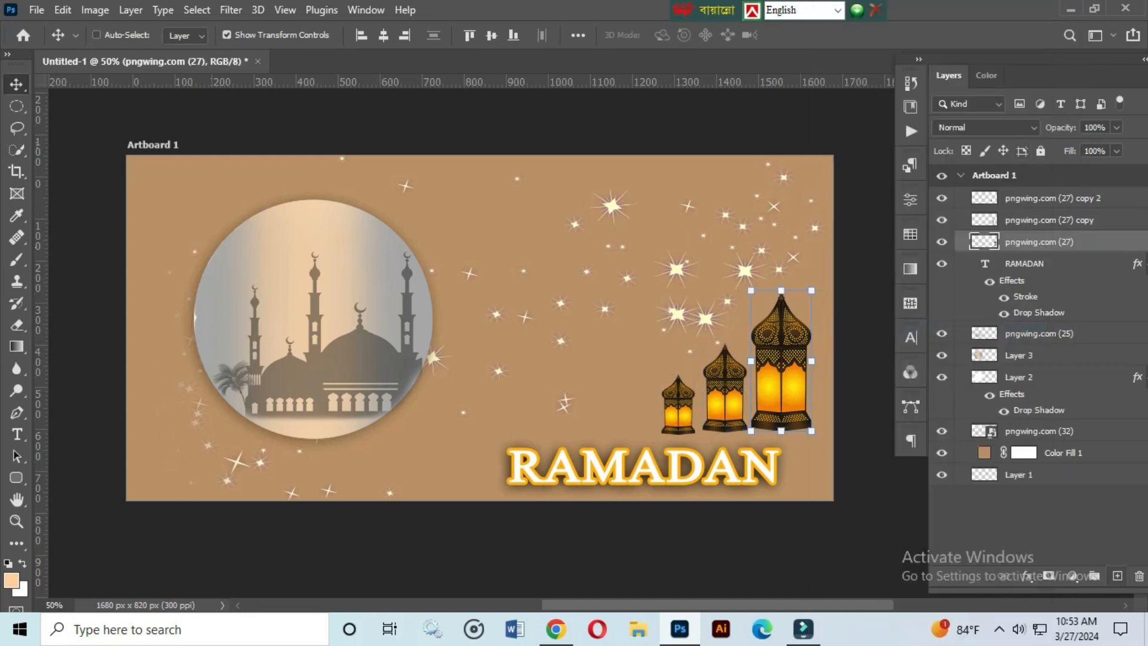
- Add a new layer above the RAMADAN text and paint a soft orange spot with a 250 px brush at 46% opacity below the smallest lantern
{"action": "left_click", "coordinate": [1052, 264]}
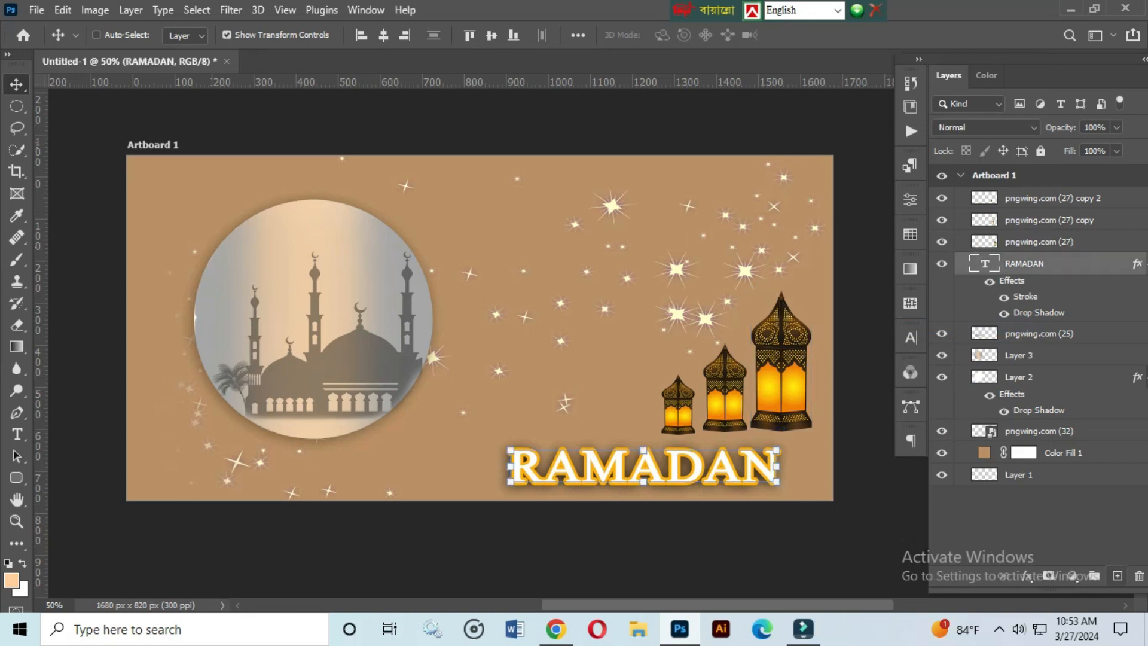
{"action": "left_click", "coordinate": [1116, 576]}
{"action": "key", "text": "b"}
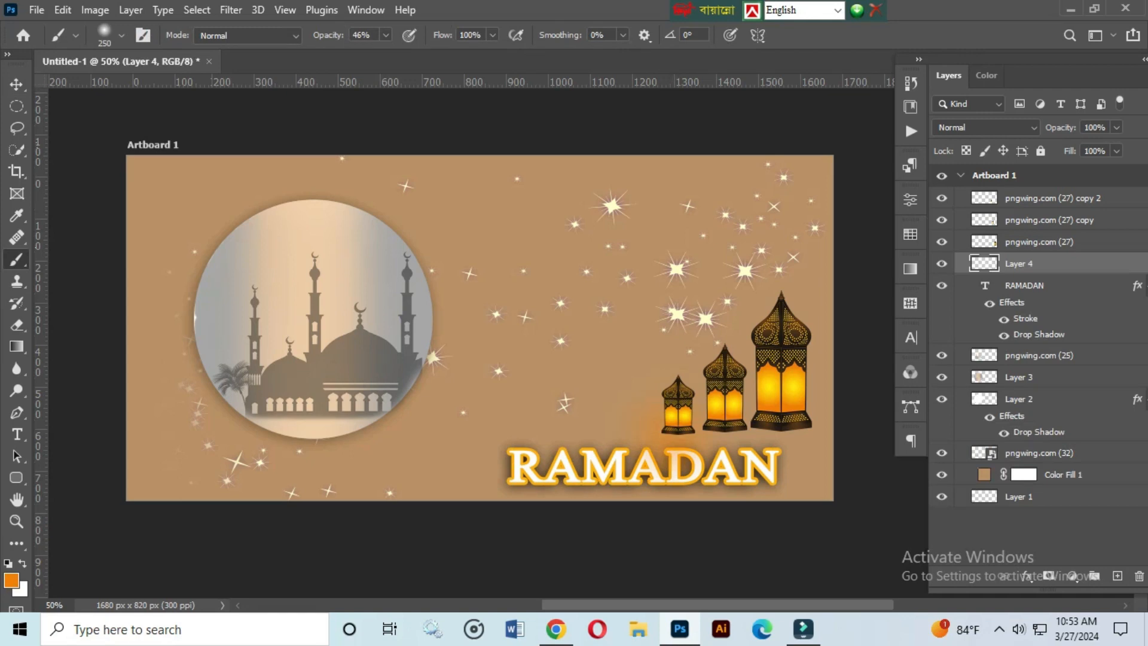
- Squash the orange spot to about 71% width and 11% height, forming a thin glow strip beneath the smaller lanterns
{"action": "key", "text": "v"}
{"action": "left_click_drag", "start_coordinate": [672, 358], "coordinate": [719, 409]}
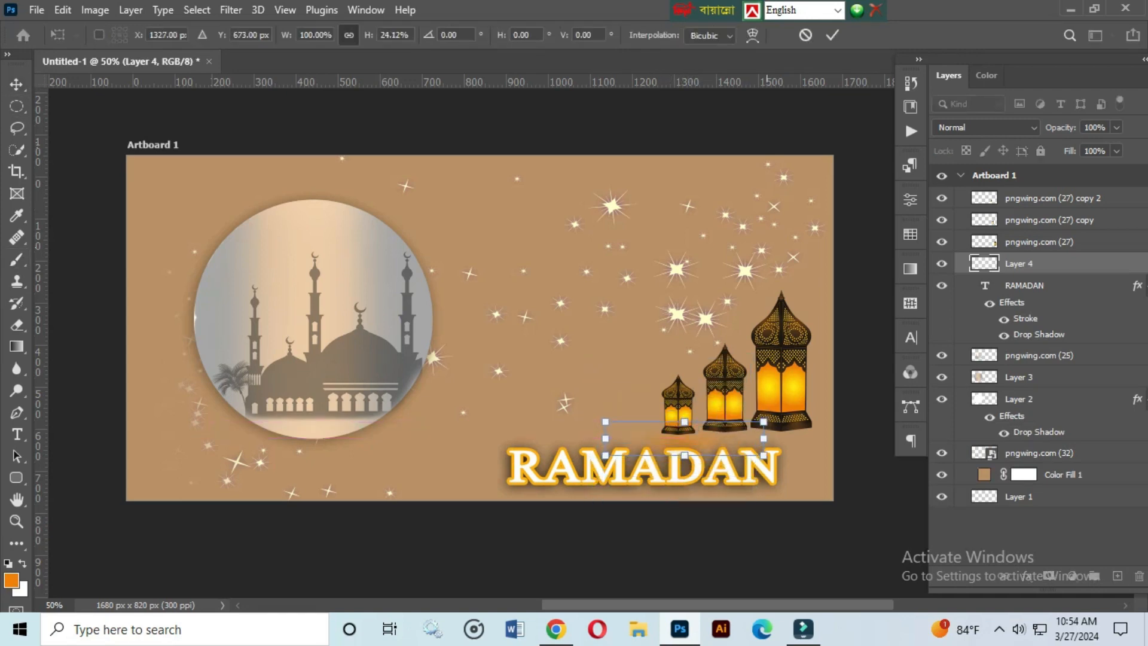
{"action": "left_click_drag", "start_coordinate": [763, 455], "coordinate": [720, 457]}
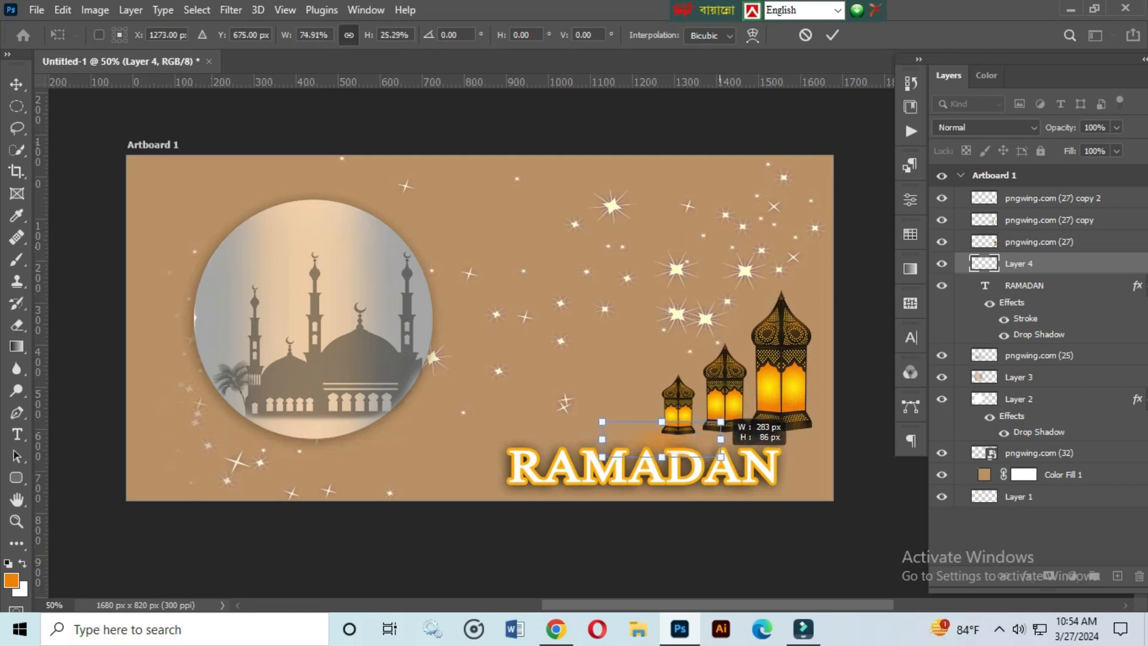
{"action": "left_click_drag", "start_coordinate": [661, 422], "coordinate": [705, 429]}
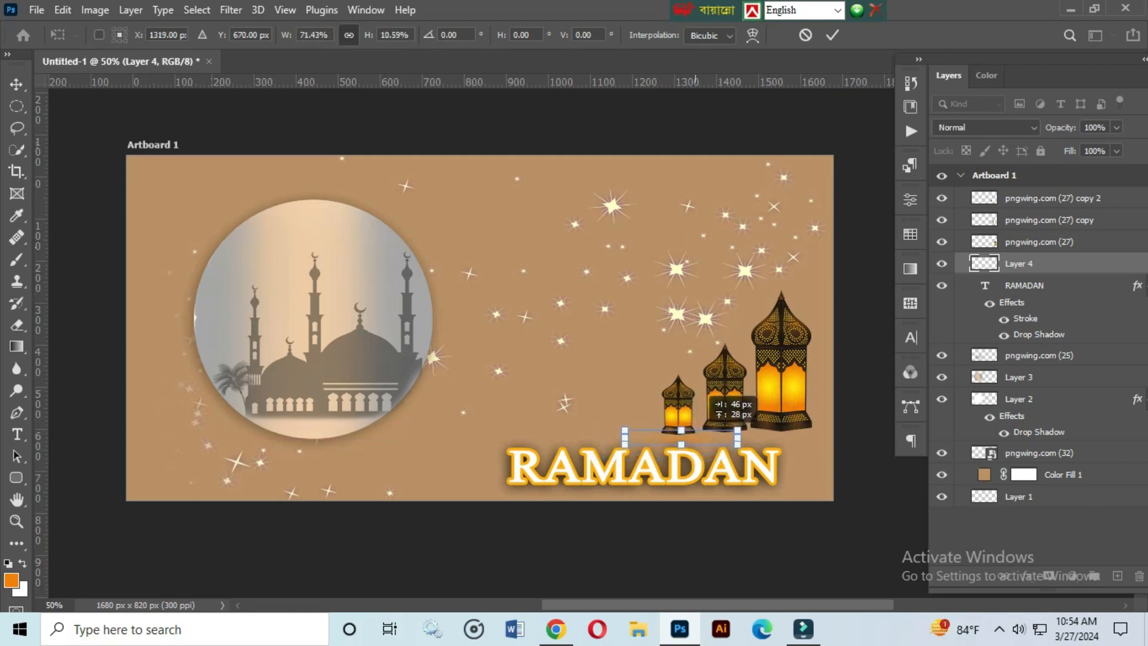
{"action": "key", "text": "Return"}
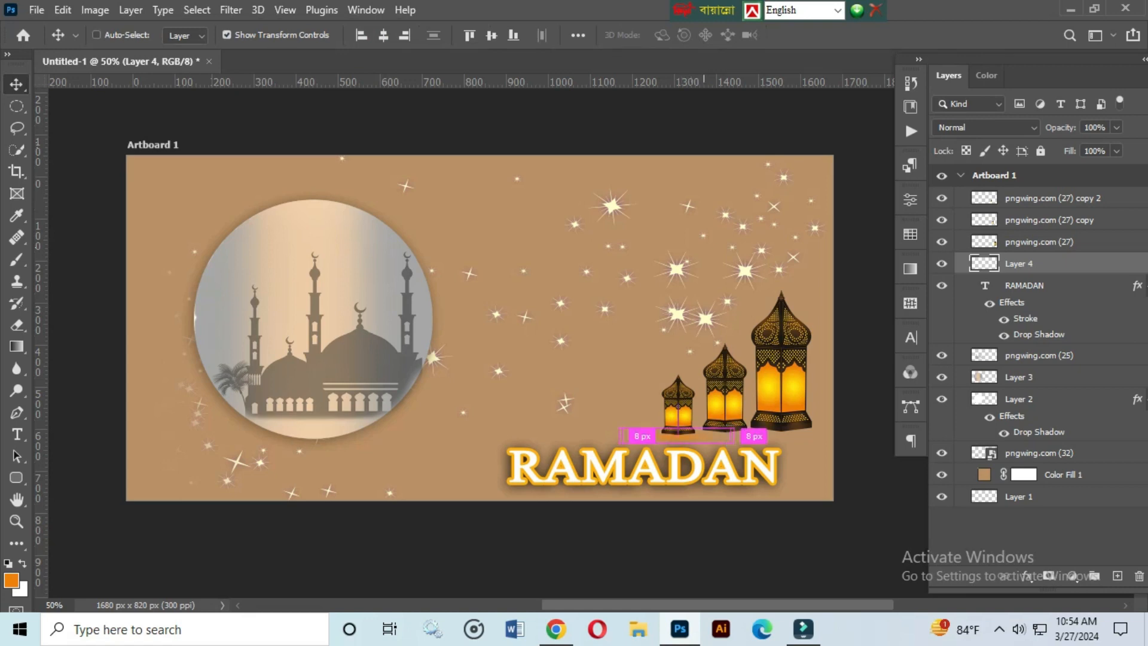
- Duplicate the glow strip twice beneath the medium and large lanterns, widening the copy under the large lantern to 122.56%
{"action": "left_click_drag", "start_coordinate": [704, 435], "coordinate": [844, 435]}
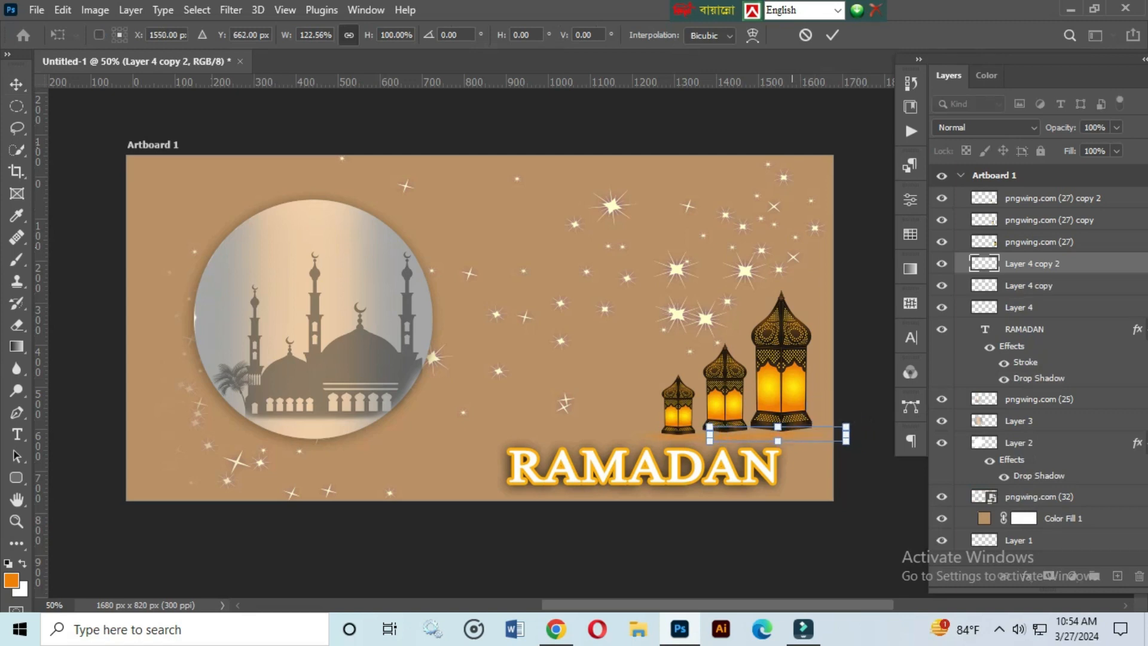
{"action": "key", "text": "Return"}
{"action": "key", "text": "m"}
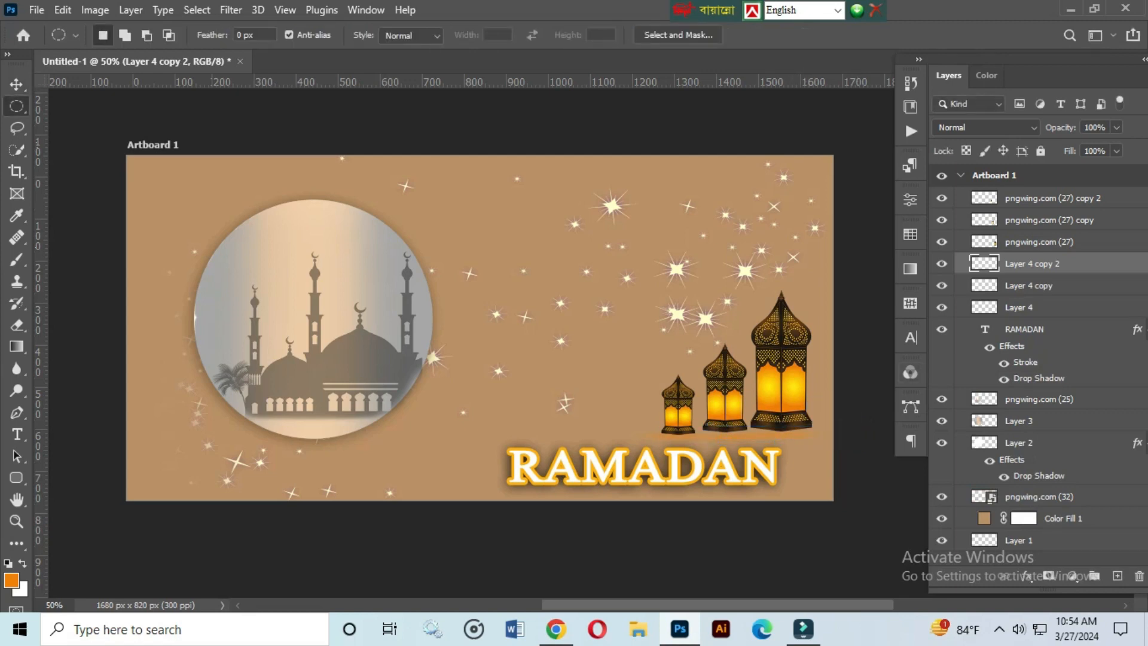
- Set the blend mode of Layer 4 copy 2 and Layer 4 to Linear Dodge (Add), and of Layer 4 copy to Color Dodge
{"action": "key", "text": "v"}
{"action": "scroll", "coordinate": [765, 418], "scroll_direction": "up", "scroll_amount": 3}
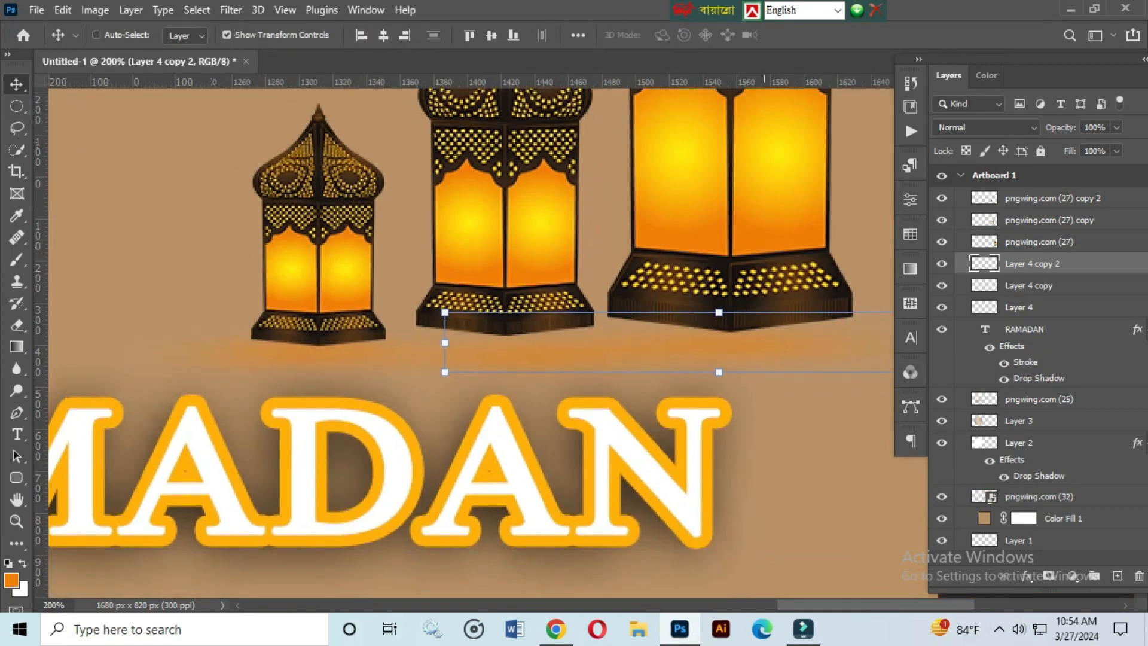
{"action": "left_click", "coordinate": [985, 127]}
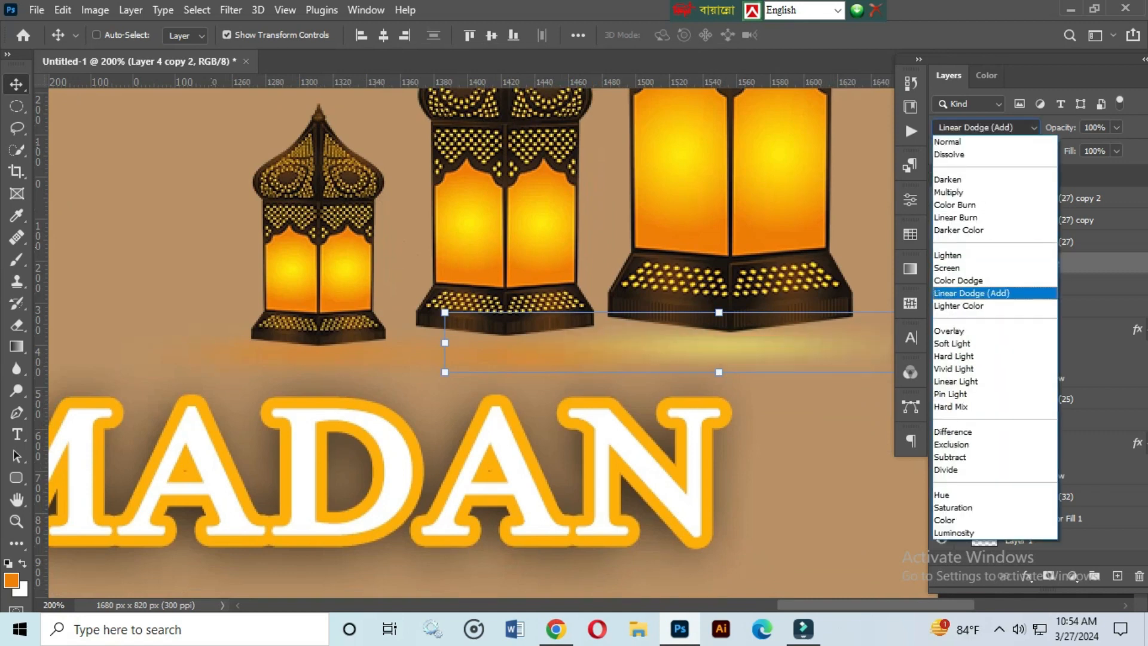
{"action": "left_click", "coordinate": [968, 293]}
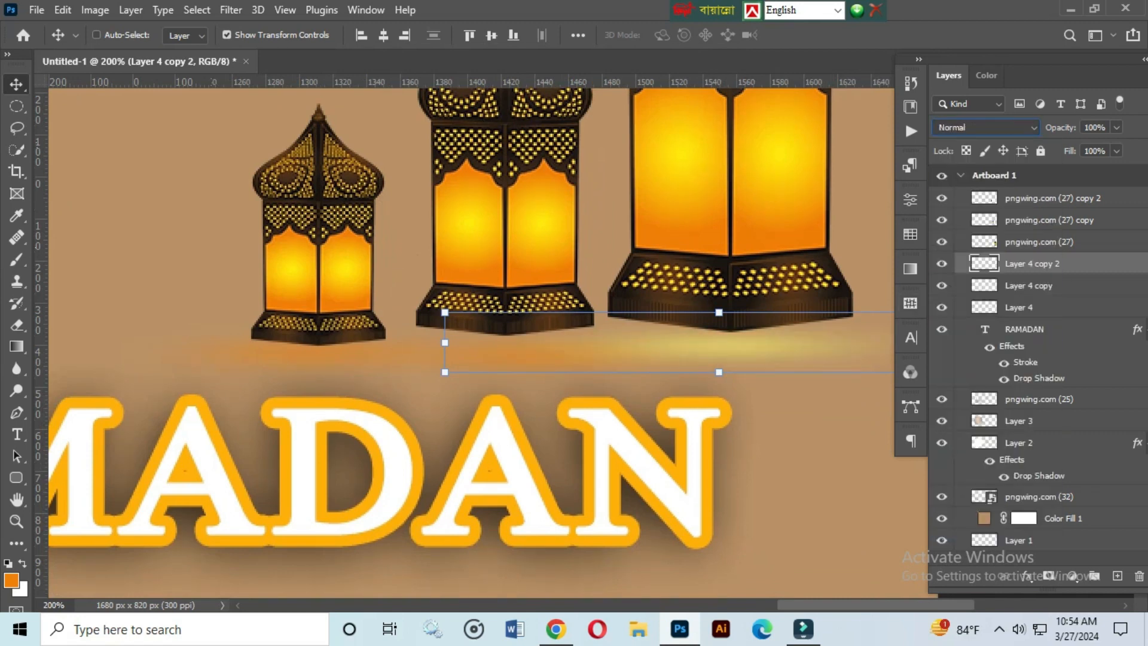
{"action": "left_click", "coordinate": [1028, 285]}
{"action": "left_click", "coordinate": [985, 128]}
{"action": "left_click", "coordinate": [969, 279]}
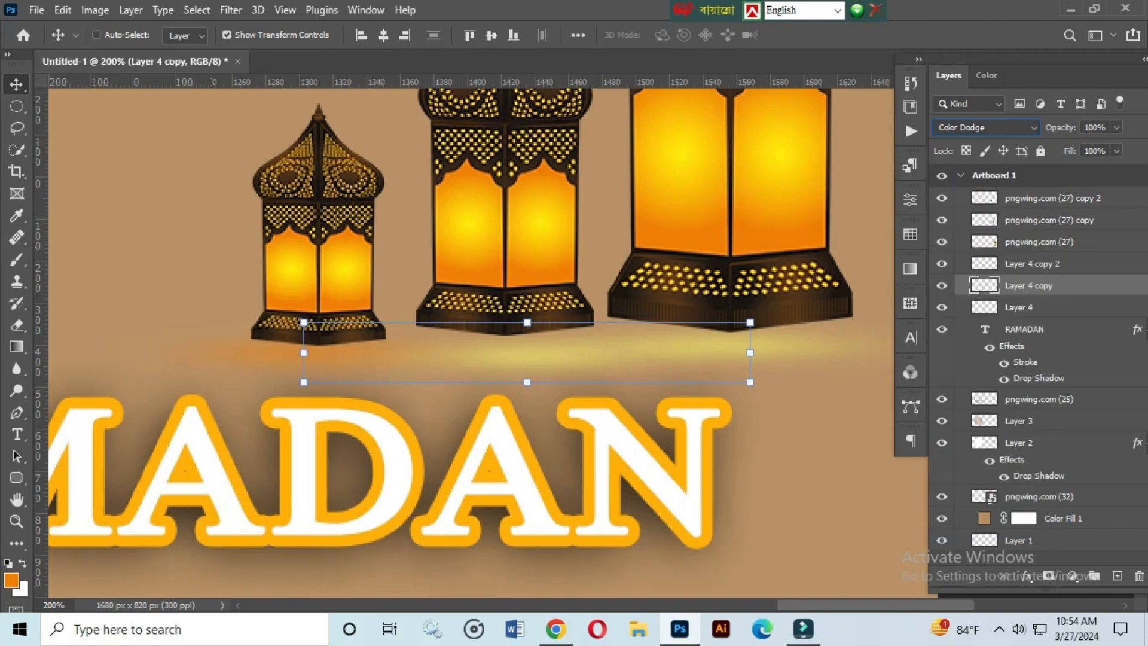
{"action": "left_click", "coordinate": [1019, 307]}
{"action": "left_click", "coordinate": [985, 127]}
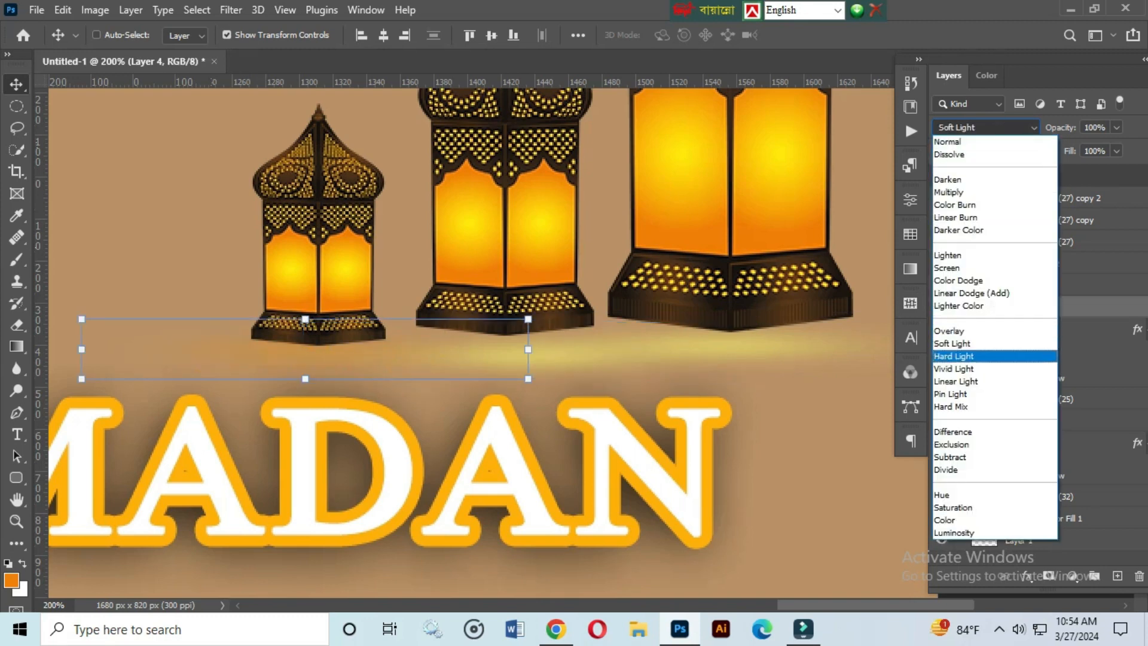
{"action": "left_click", "coordinate": [971, 293]}
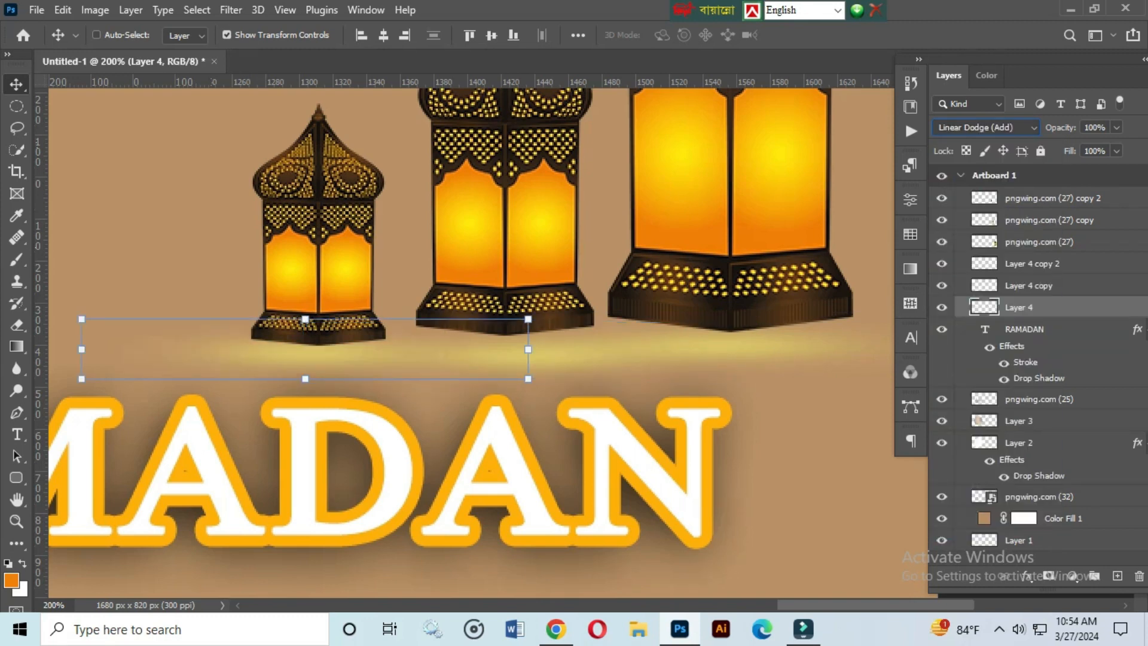
- Nudge the Layer 4 copy 2 glow slightly up toward the base of the large lantern
{"action": "key", "text": "m"}
{"action": "left_click", "coordinate": [1031, 263]}
{"action": "key", "text": "v"}
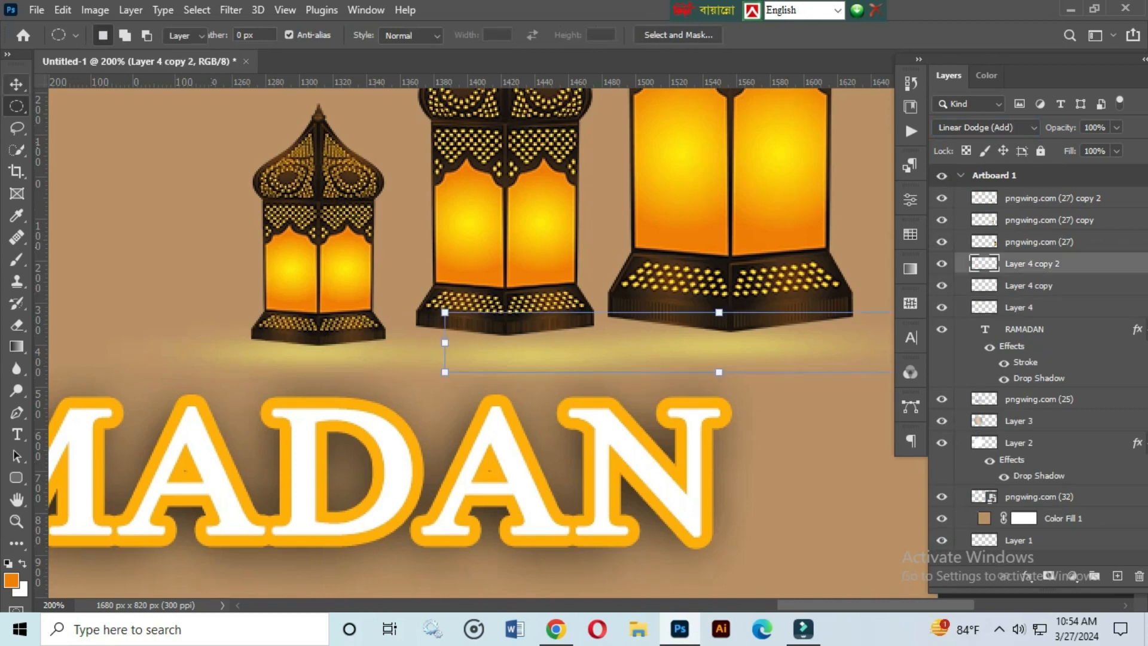
{"action": "key", "text": "Up"}
{"action": "key", "text": "Up"}
{"action": "key", "text": "Up"}
{"action": "key", "text": "Up"}
- Nudge the Layer 4 copy glow slightly up toward the base of the medium lantern
{"action": "left_click", "coordinate": [1029, 286]}
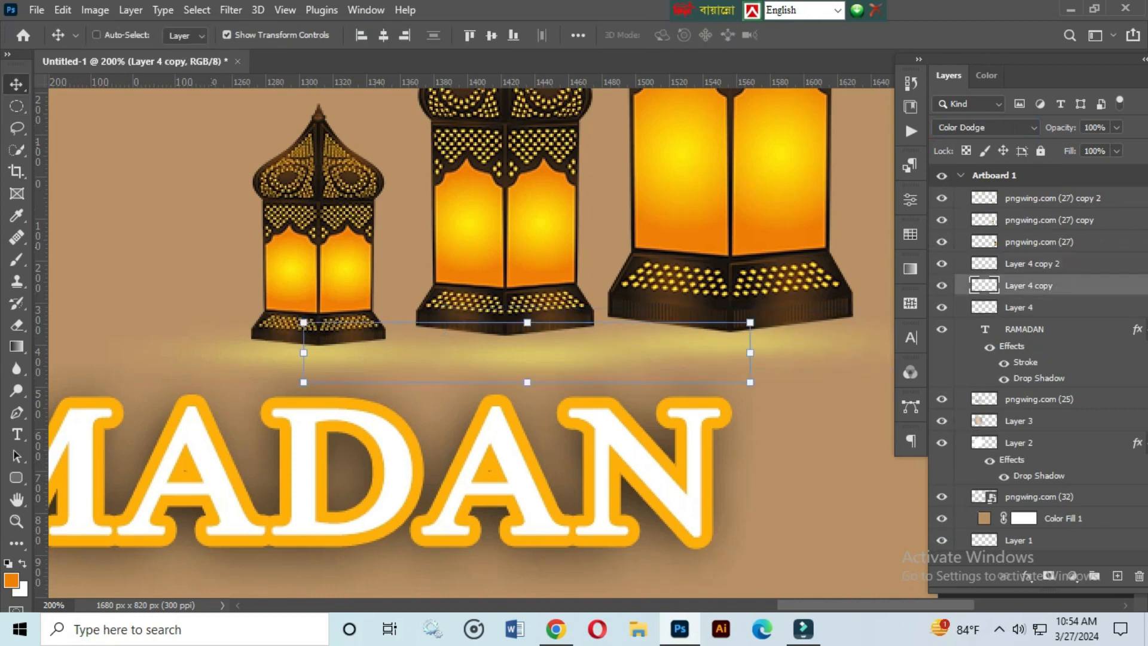
{"action": "key", "text": "Up"}
{"action": "key", "text": "Up"}
{"action": "key", "text": "Up"}
{"action": "key", "text": "Up"}
{"action": "key", "text": "m"}
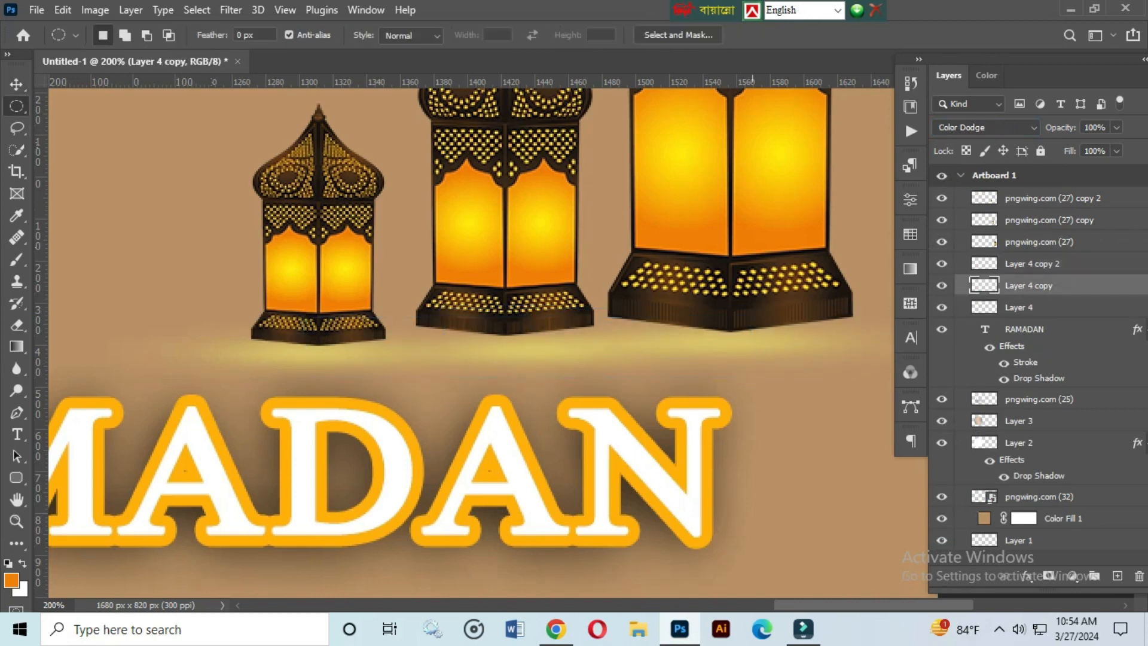
{"action": "key", "text": "ctrl+minus"}
{"action": "key", "text": "ctrl+minus"}
{"action": "key", "text": "ctrl+minus"}
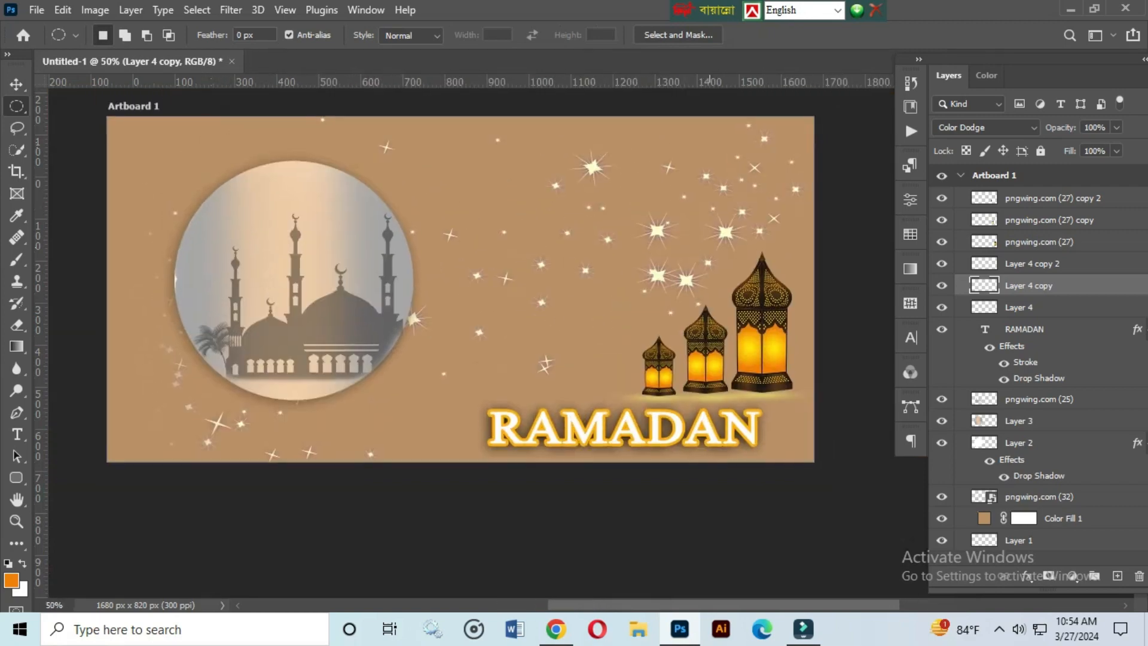